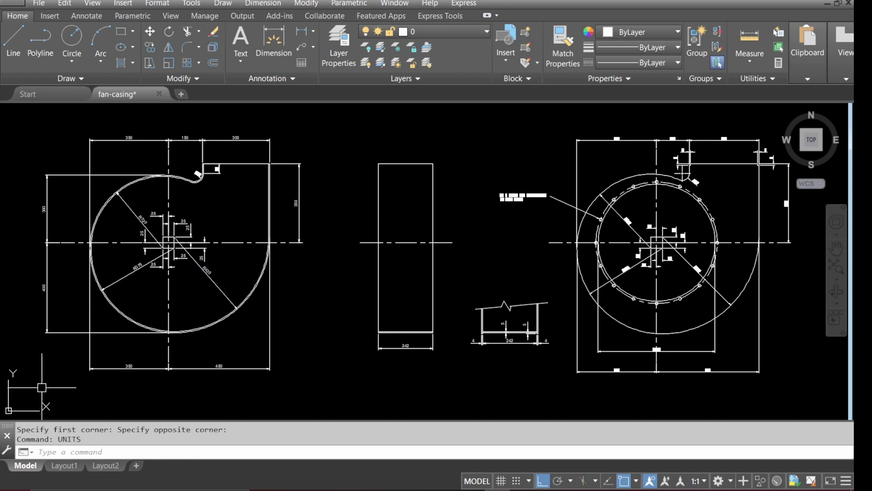
Configure the drawing units with length precision 0, angle precision 0.0 and an insertion scale in millimeters.
text(UN)
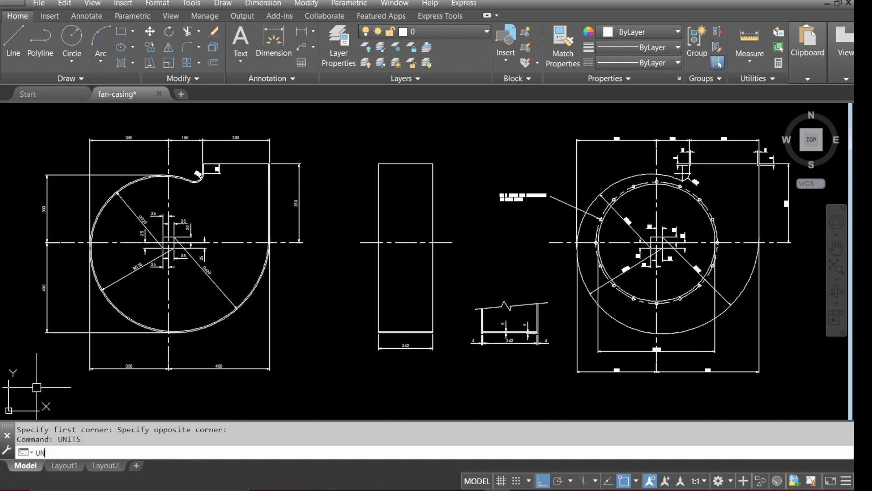
text(ITS)
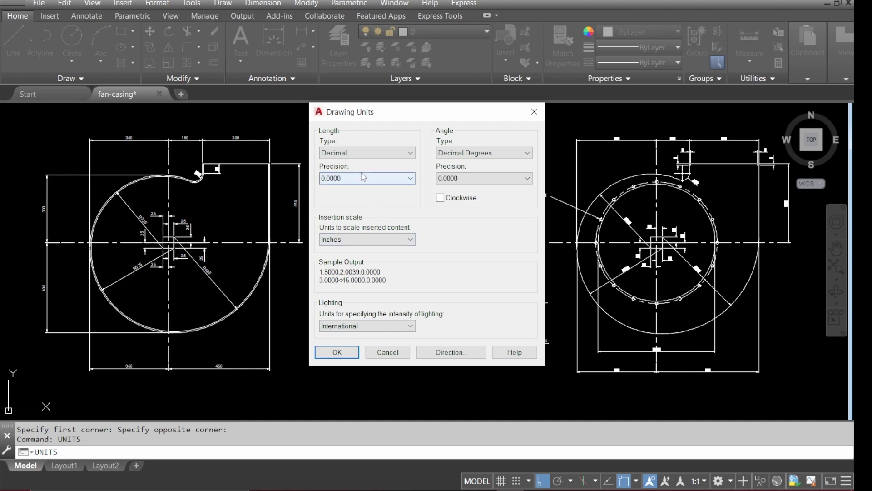
click(362, 174)
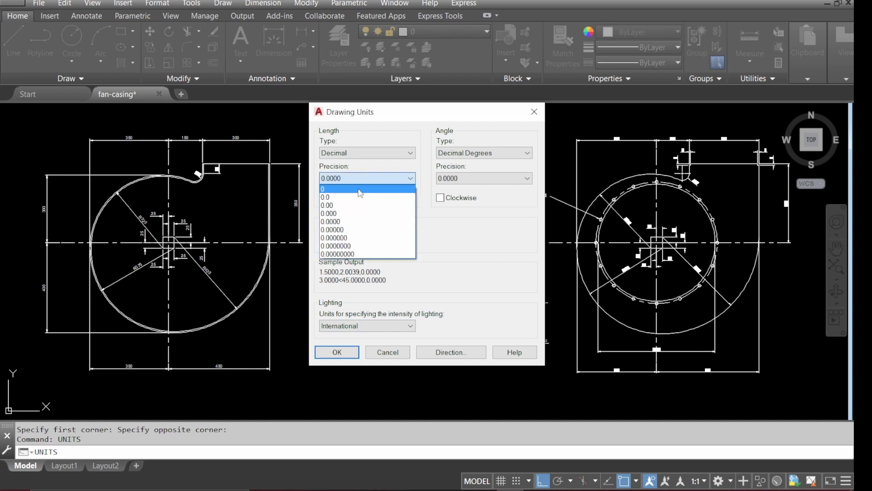
click(360, 190)
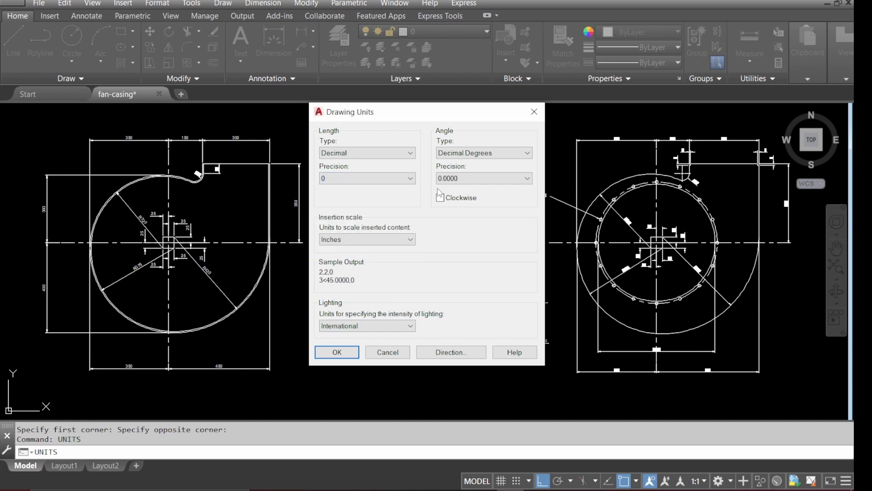
click(476, 180)
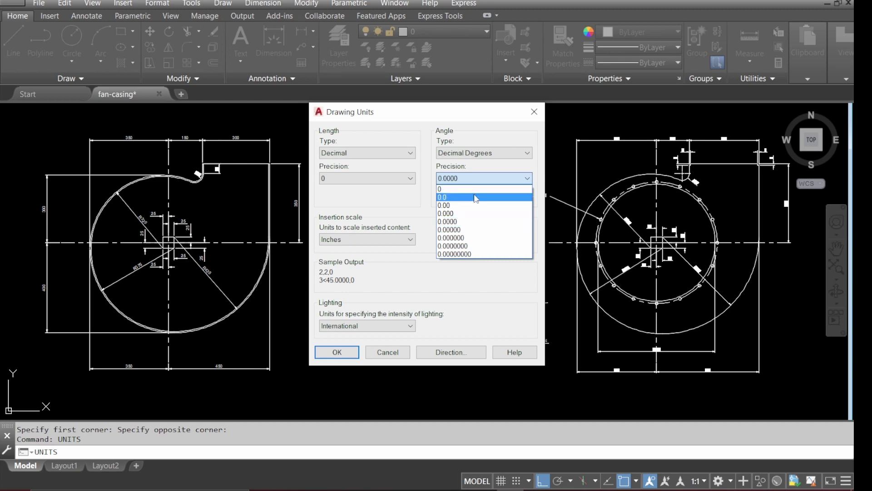
click(475, 198)
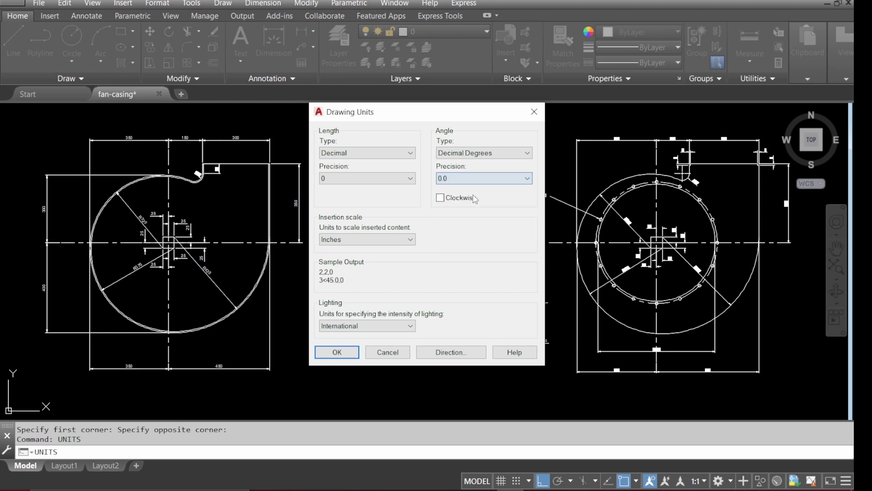
click(371, 245)
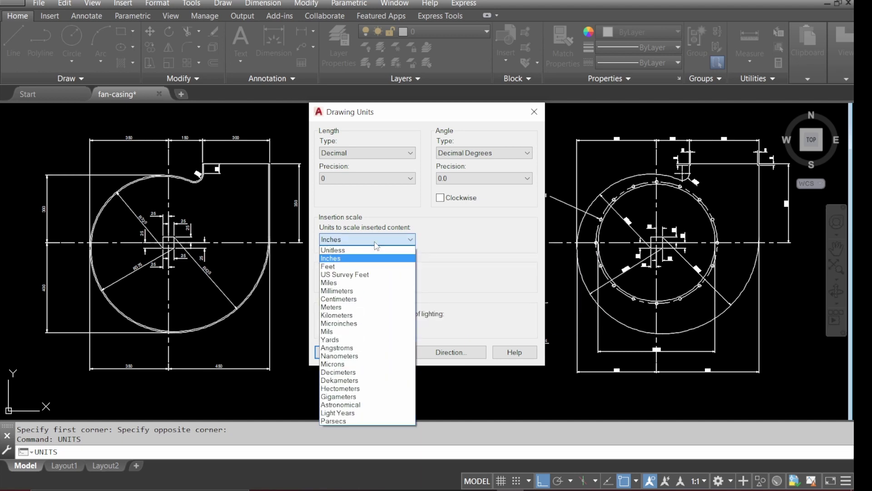
click(370, 291)
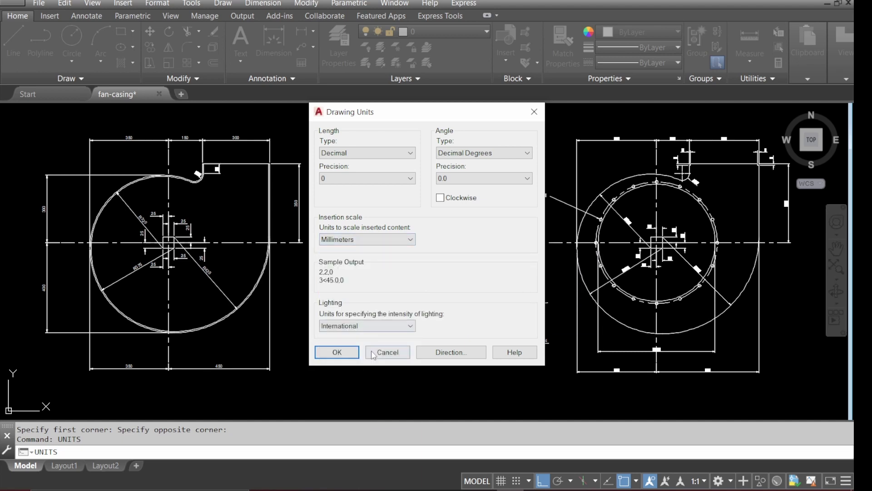
click(344, 356)
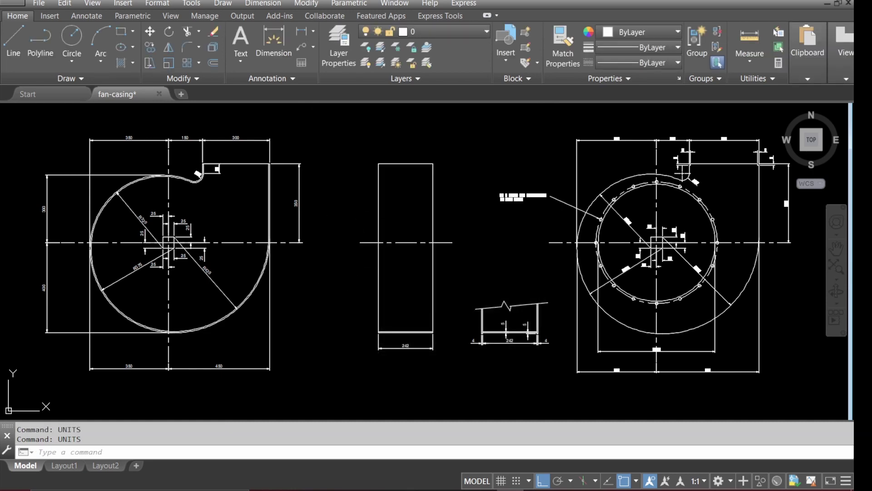
Create a new layer named CASING and set its color to magenta.
click(344, 61)
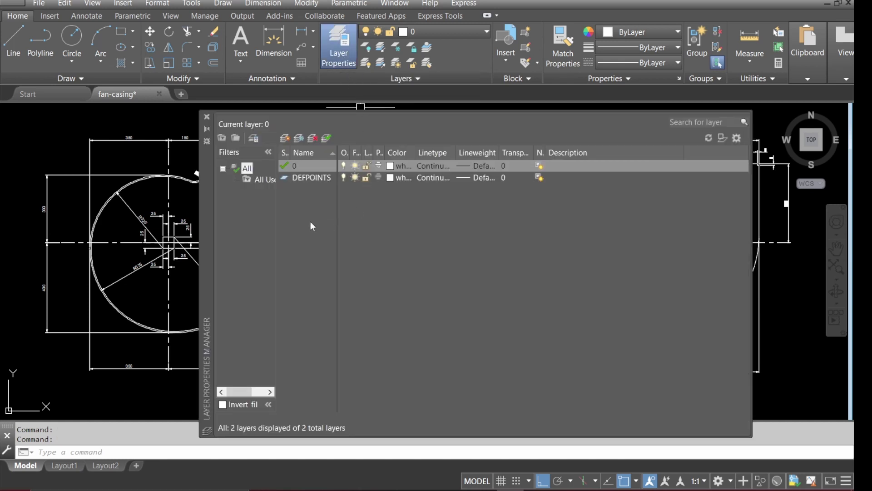
right_click(305, 221)
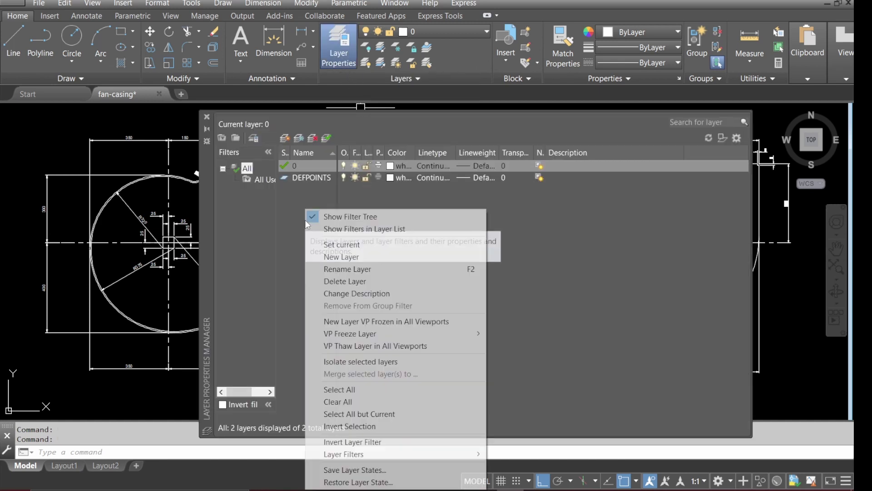
click(344, 257)
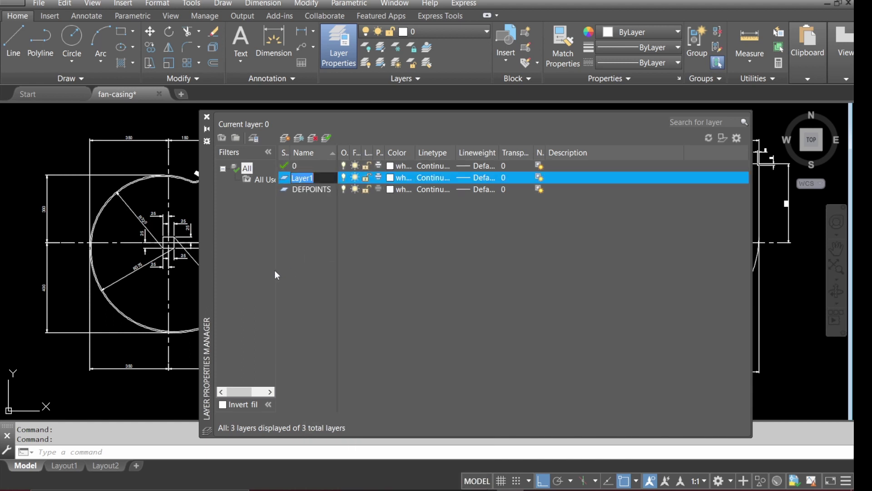
text(CASING)
click(391, 178)
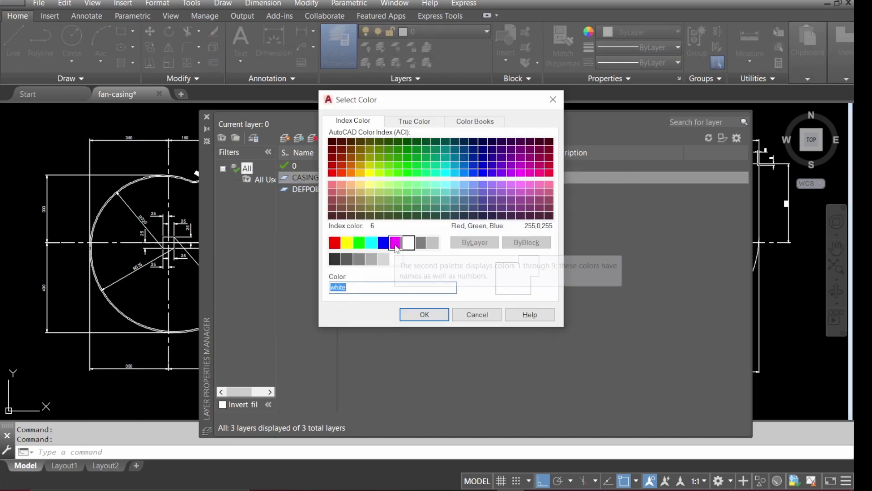
click(395, 243)
click(423, 314)
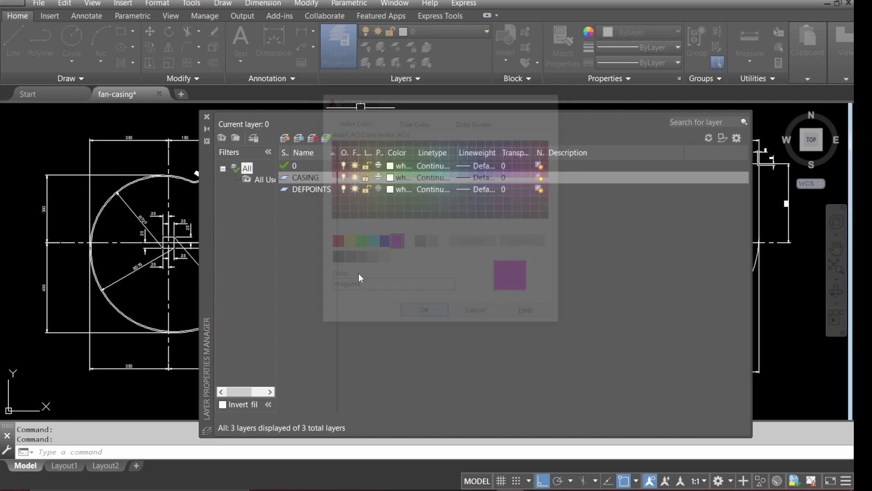
Add another new layer named DETAIL with the same magenta color as the CASING layer.
right_click(310, 233)
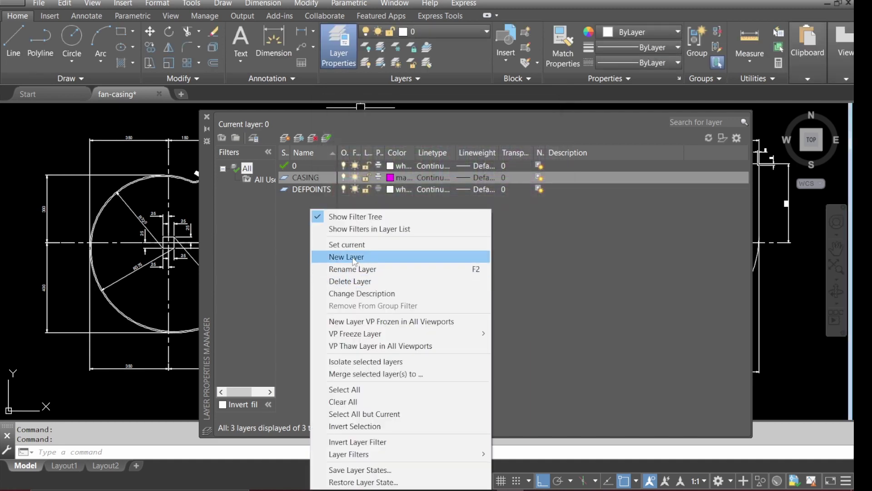
click(353, 258)
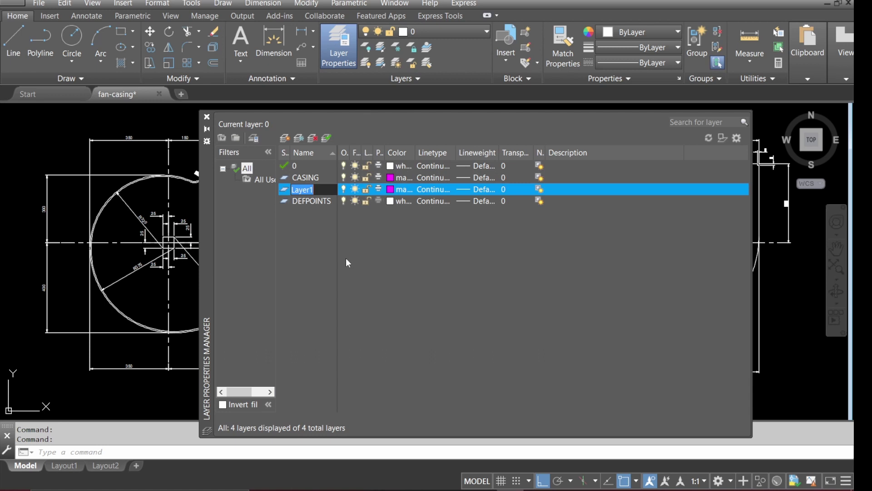
text(DETAIL)
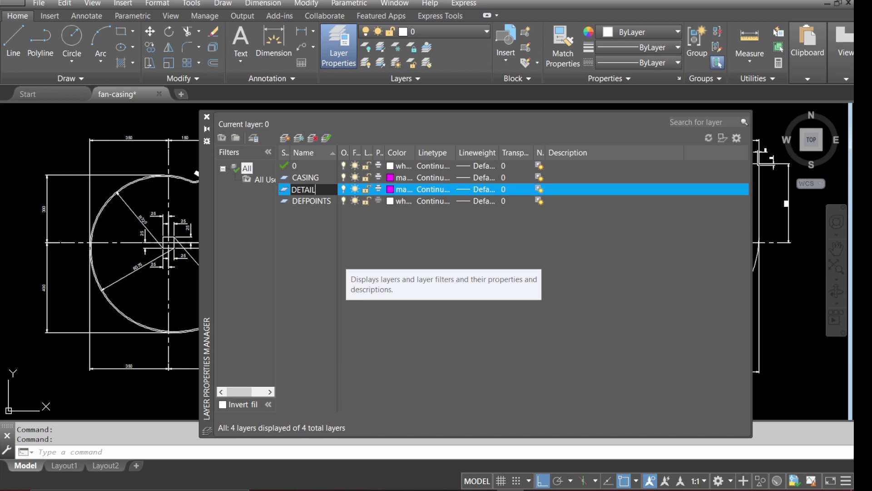
key(Return)
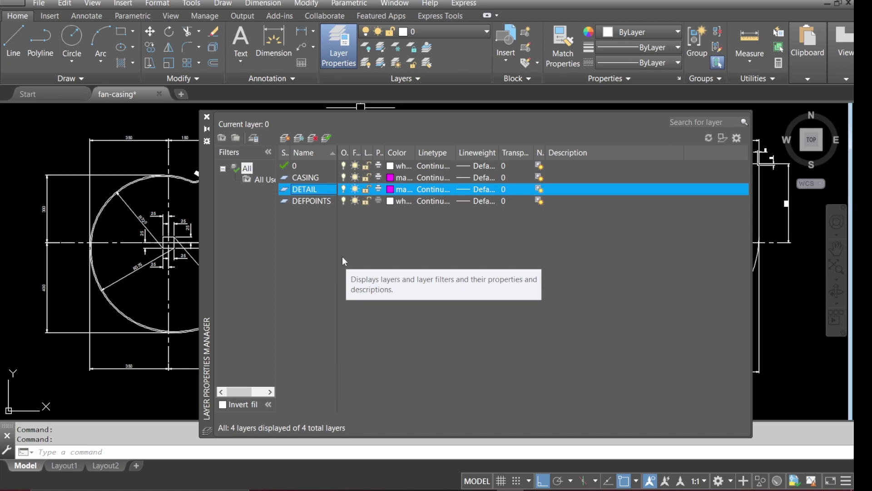
Create a new layer named CENTRE and set its color to yellow.
right_click(310, 189)
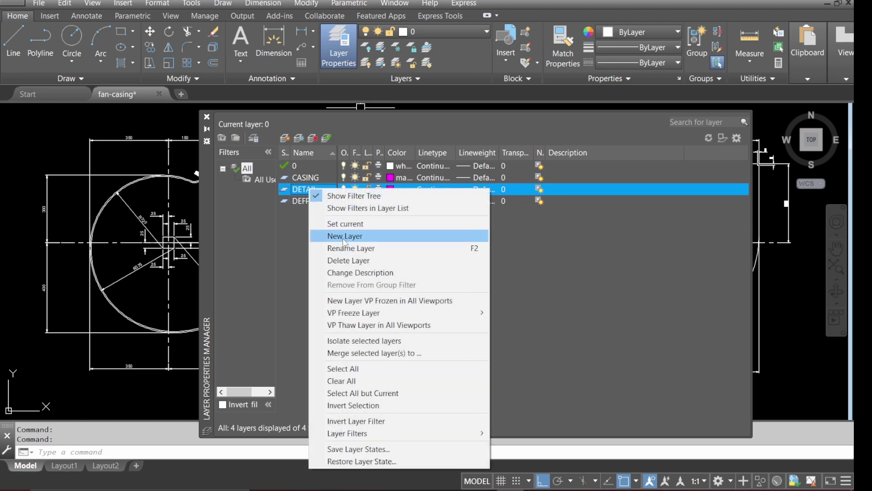
click(344, 237)
text(CENTRE)
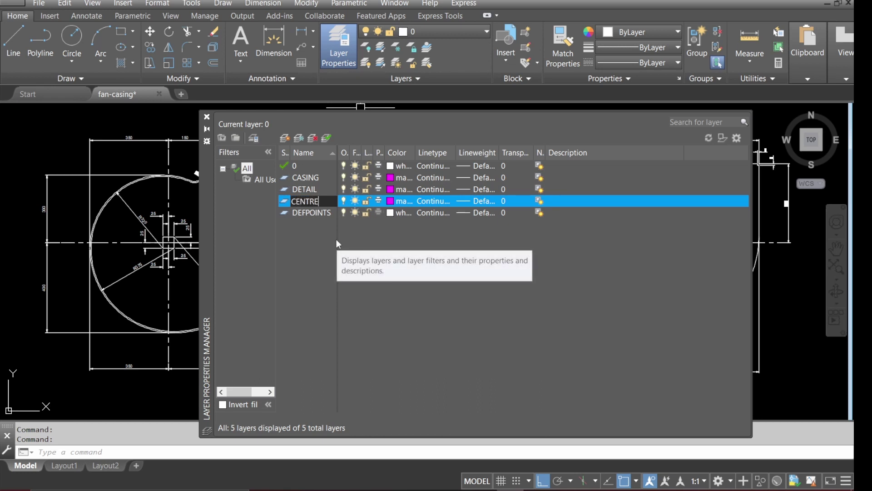
click(392, 201)
click(392, 203)
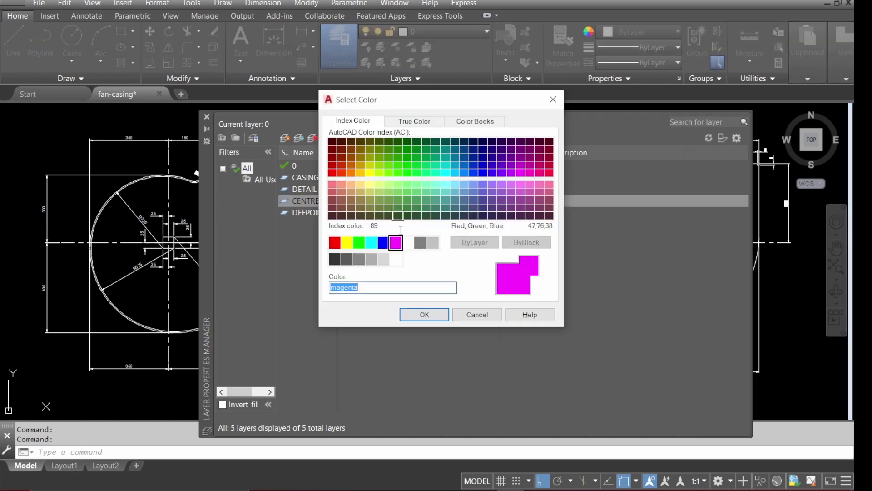
click(349, 248)
click(424, 315)
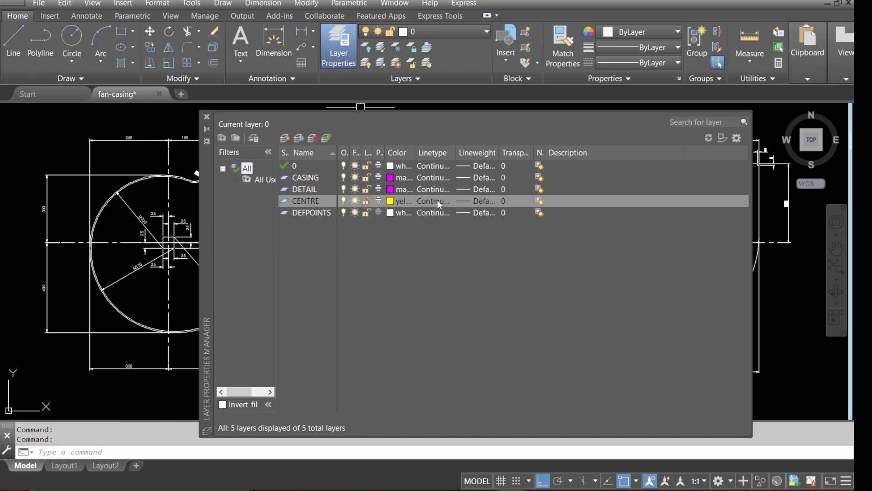
Assign the CENTRE linetype to the CENTRE layer and close the layer manager.
click(437, 200)
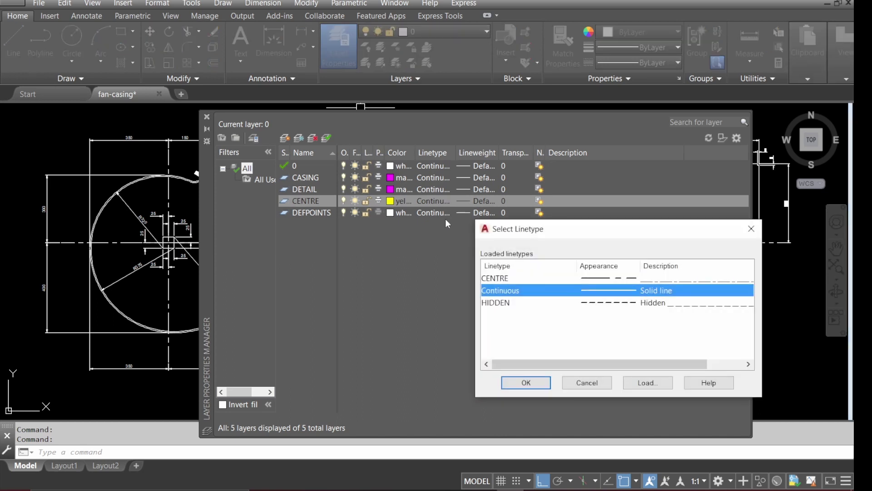
click(512, 278)
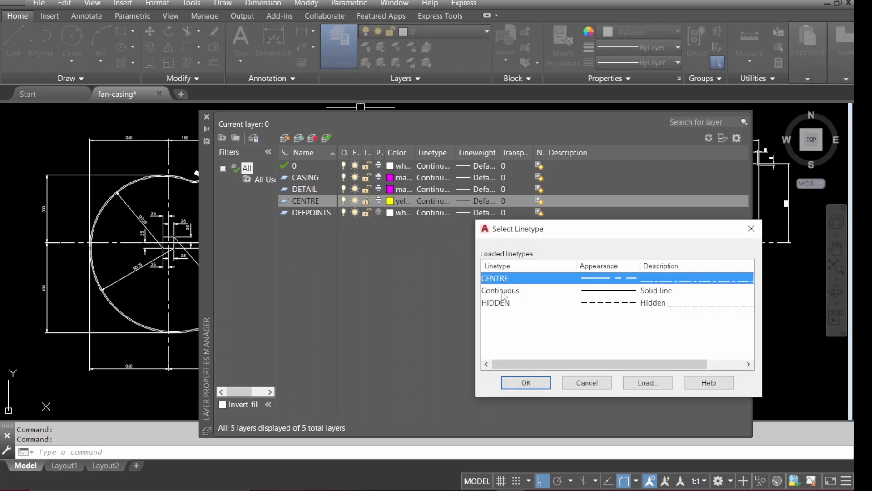
click(525, 384)
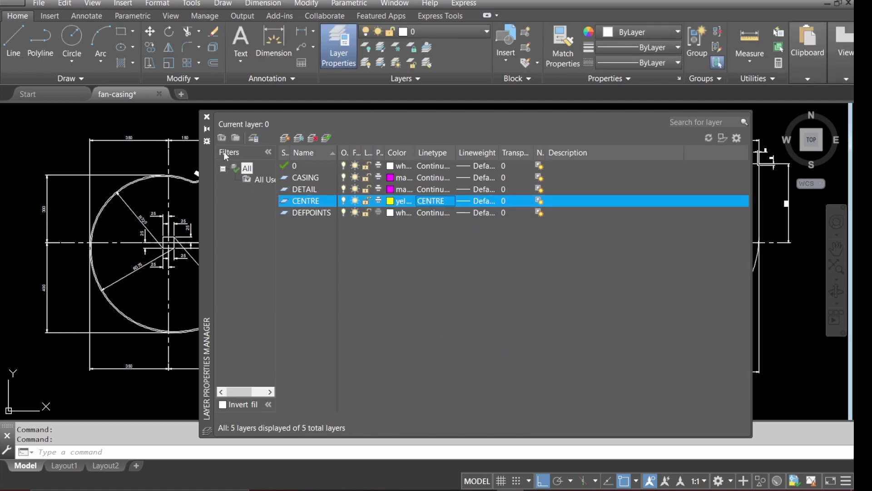
click(207, 116)
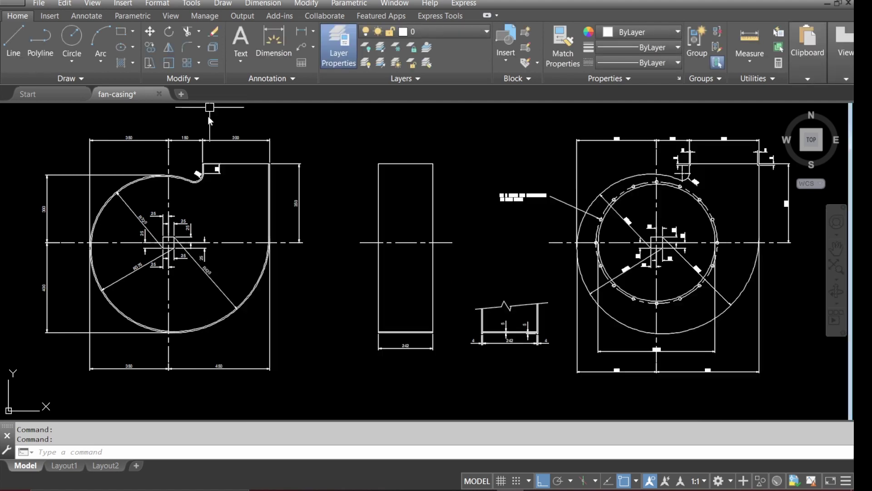
Split the model space into two side-by-side viewports with the Two: Vertical configuration.
click(172, 16)
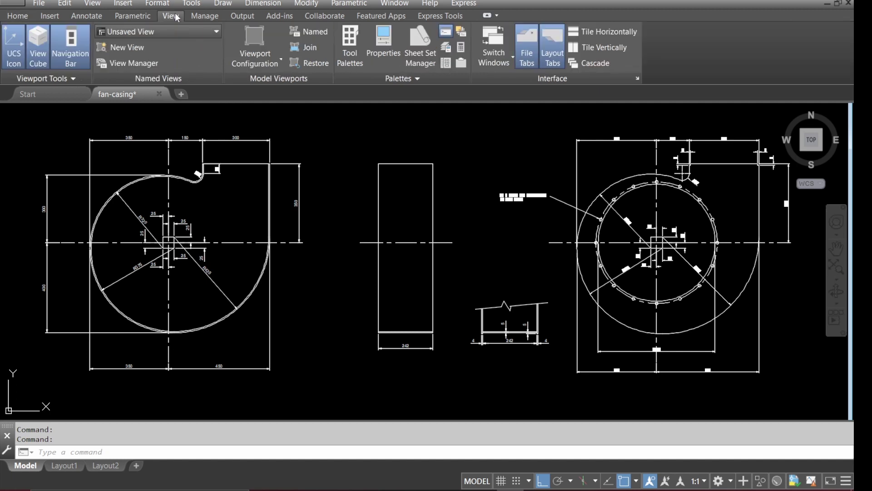
click(276, 60)
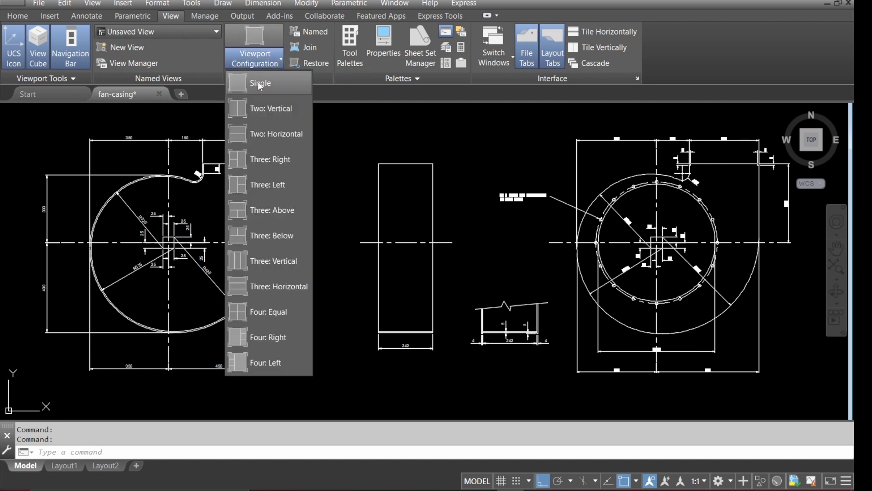
click(268, 115)
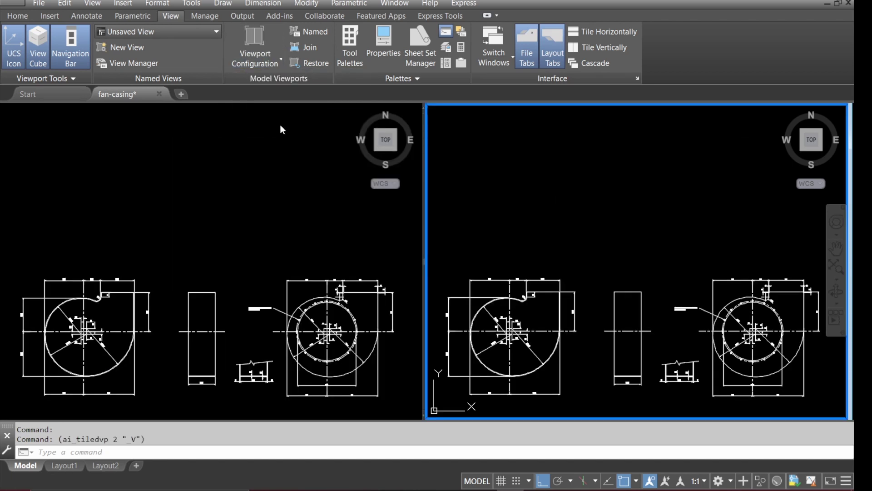
Fill the left viewport with the dimensioned front view of the fan casing, using a zoom window around it.
click(179, 209)
scroll(182, 210, down, 2)
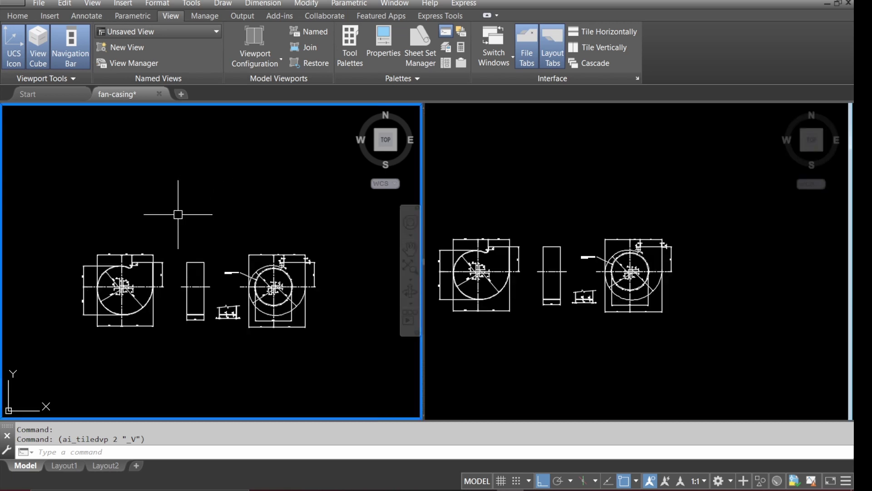
text(Z)
key(Return)
text(W)
key(Return)
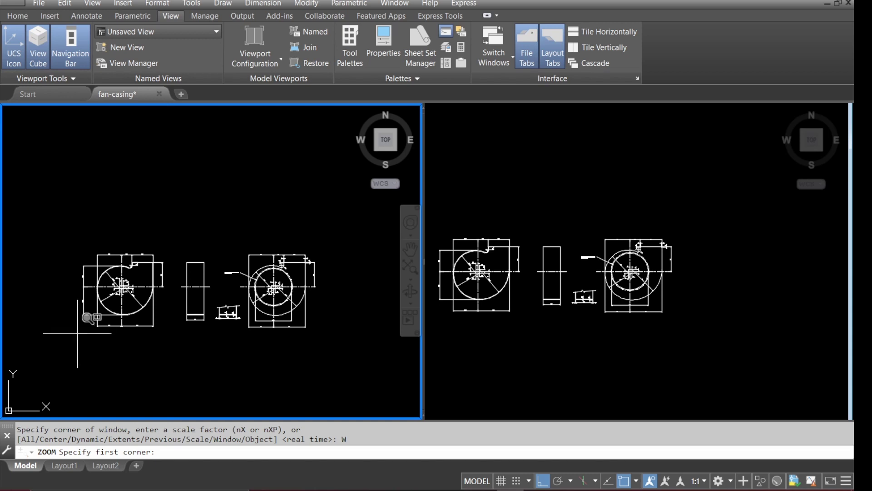
click(78, 333)
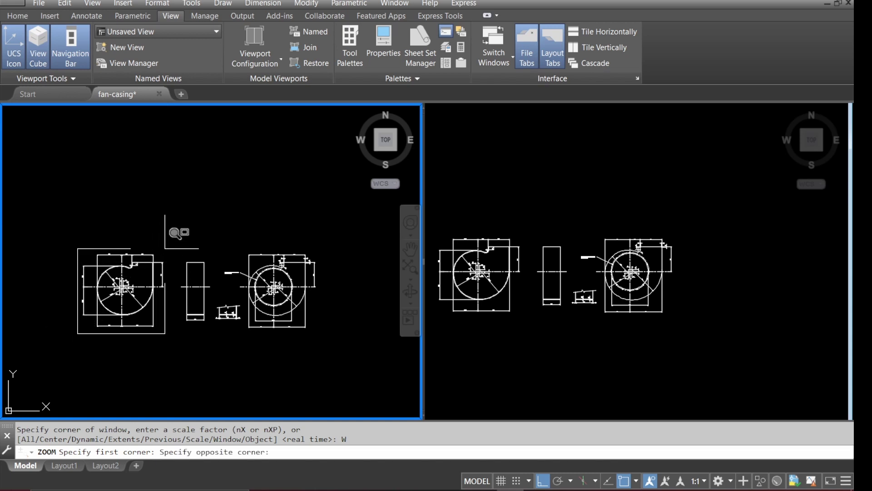
click(166, 249)
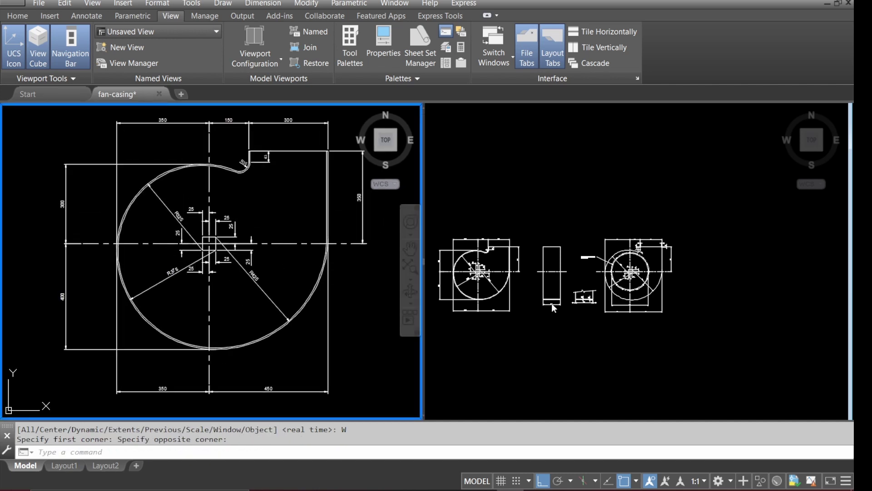
Activate the right viewport and show an empty area of model space beside the existing views.
click(568, 317)
scroll(505, 291, down, 3)
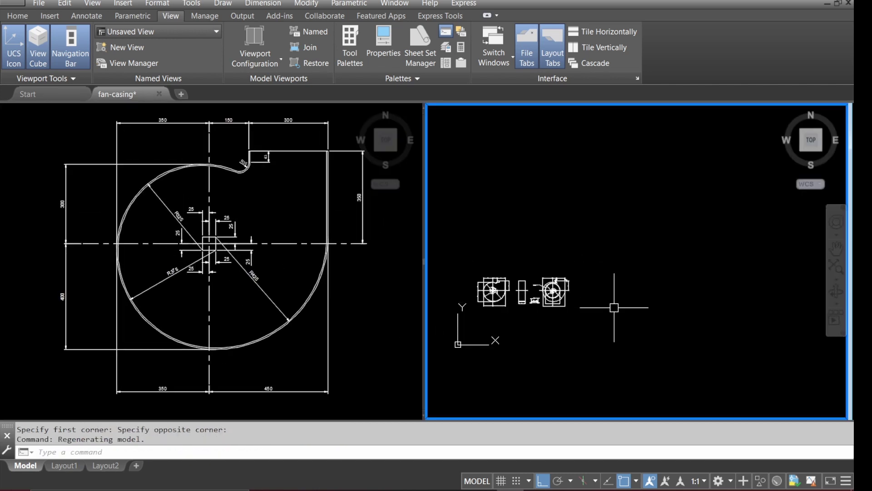
scroll(613, 307, up, 5)
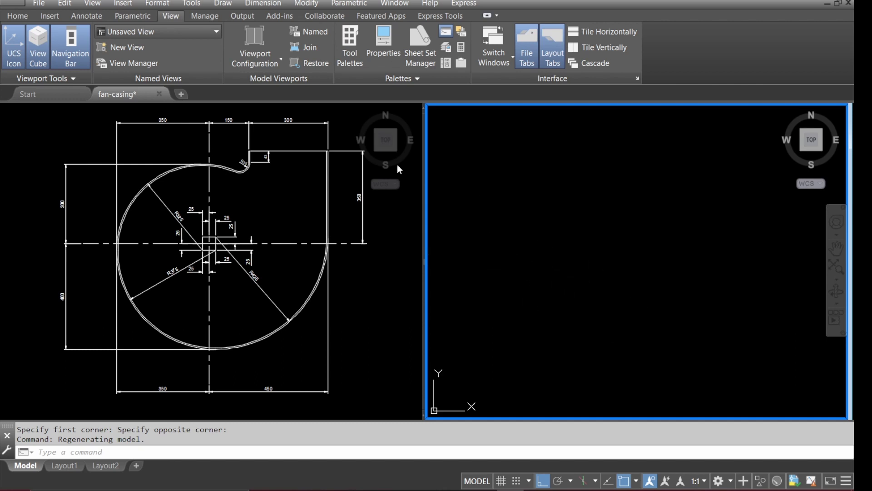
Draw a long horizontal base line across the empty space in the right viewport.
click(17, 21)
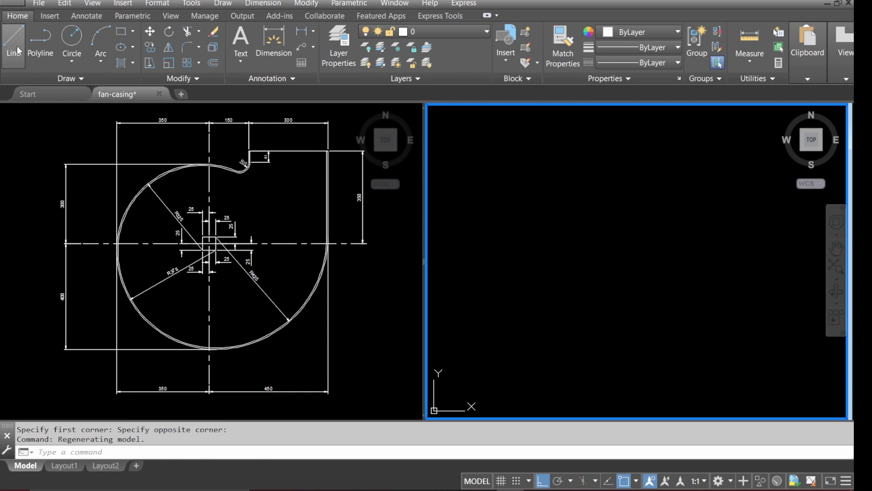
click(14, 44)
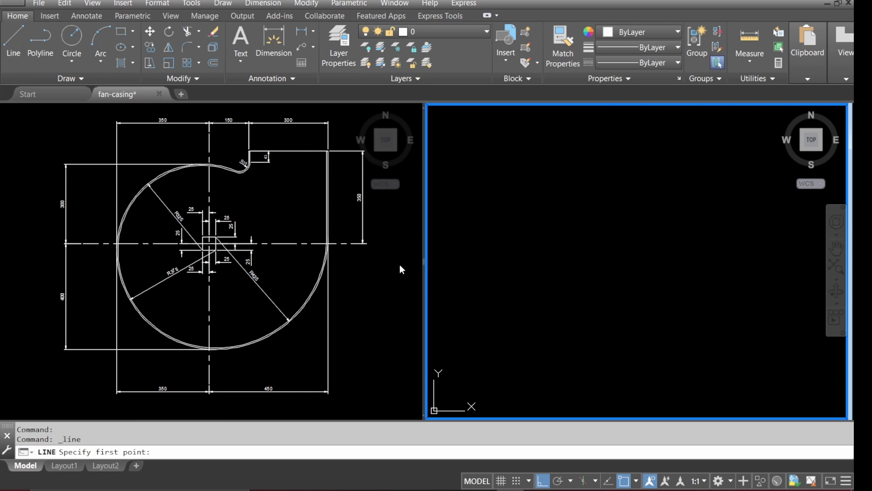
click(489, 268)
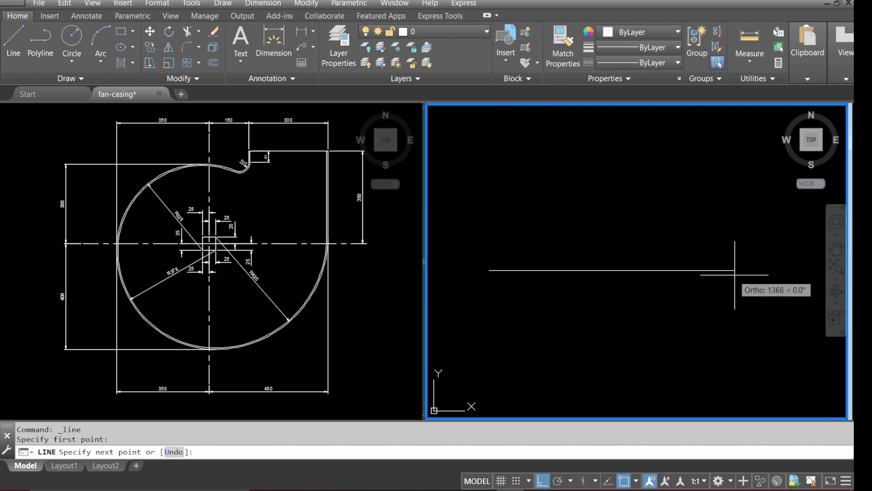
click(813, 271)
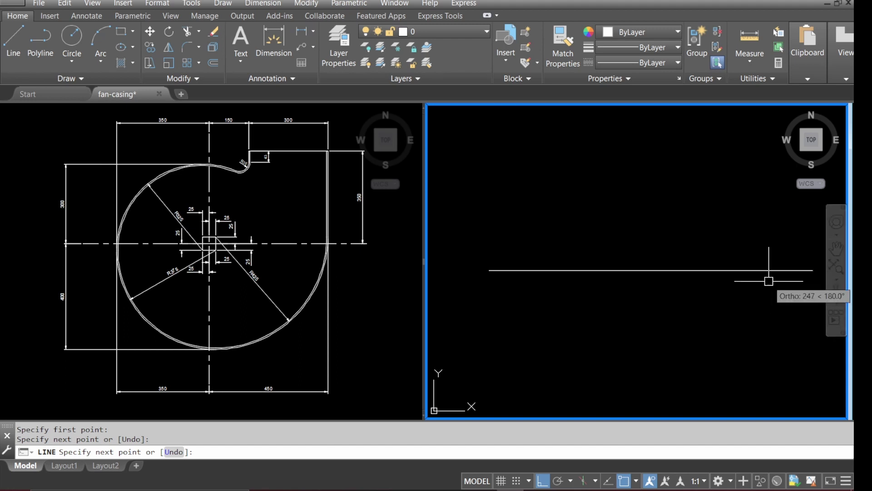
key(Escape)
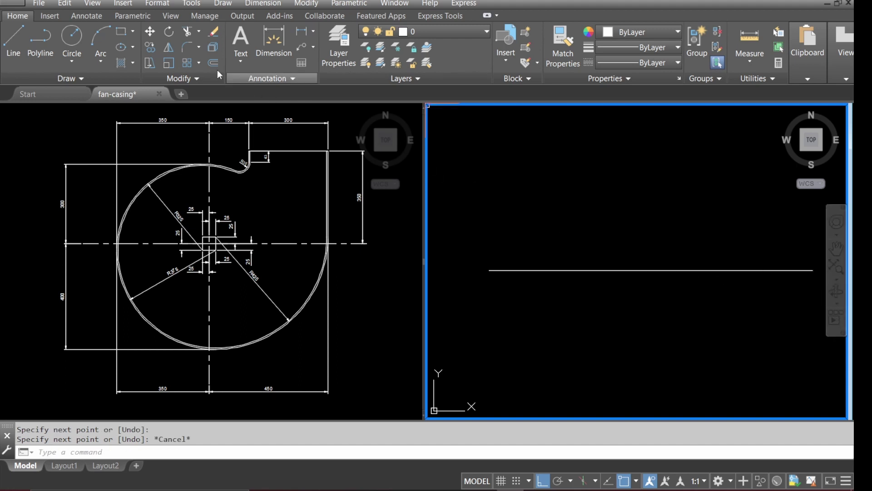
Draw a vertical line upward from the midpoint of the horizontal base line.
text(L)
key(Return)
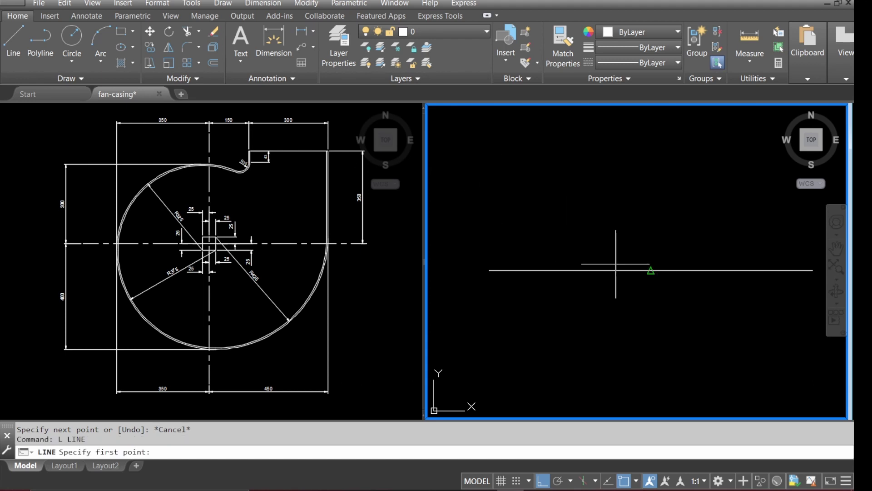
click(651, 270)
click(669, 125)
key(Return)
Stretch the vertical line's lower end straight down so it extends well below the horizontal line.
click(654, 194)
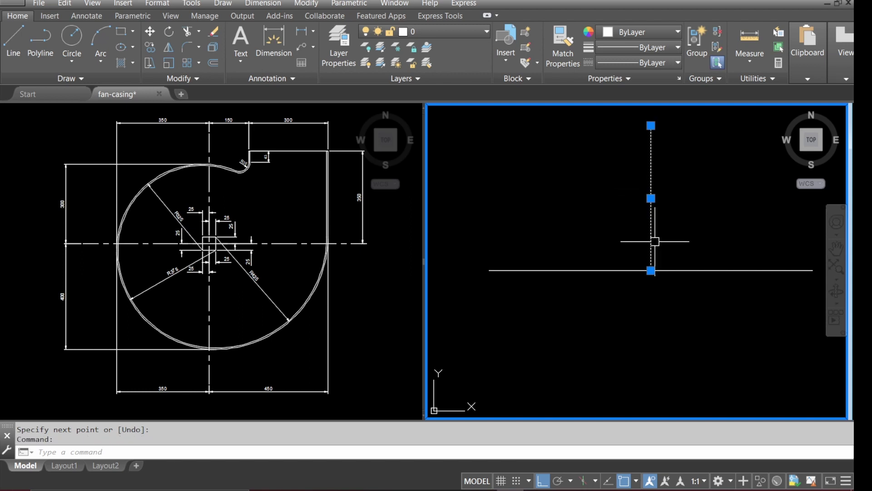
click(651, 270)
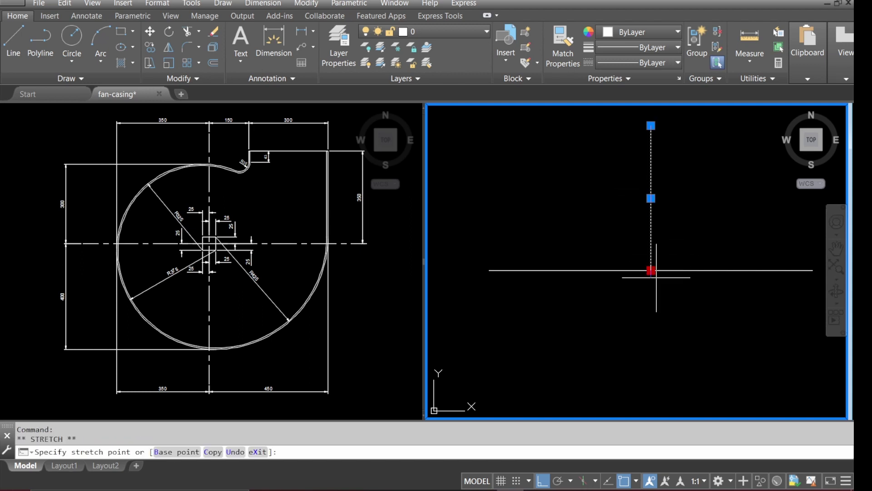
click(677, 397)
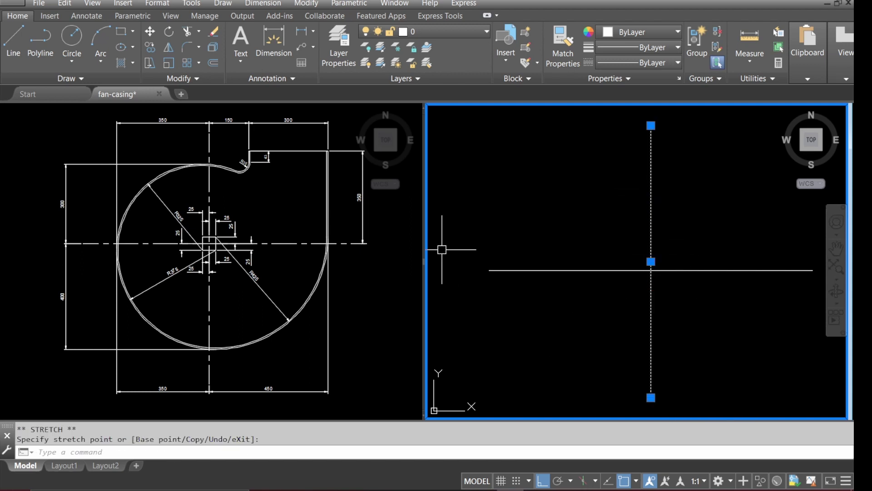
key(Escape)
Offset the vertical centre line 450 to the right.
text(o)
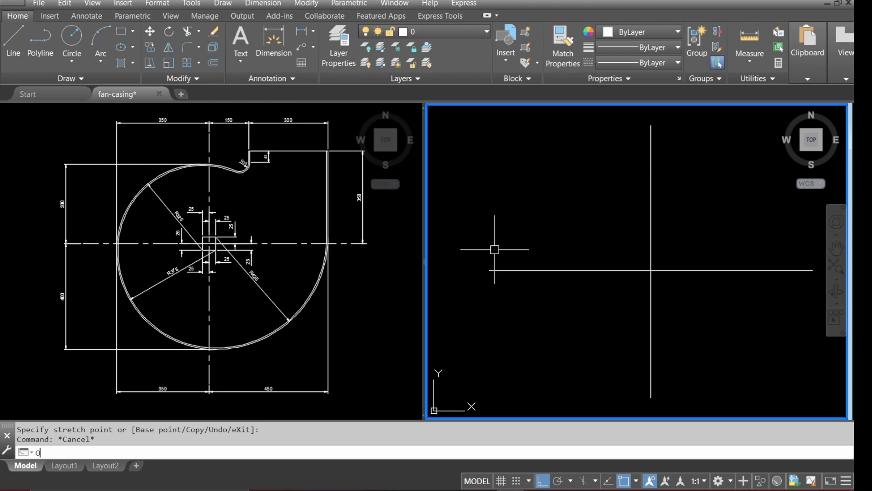
key(Return)
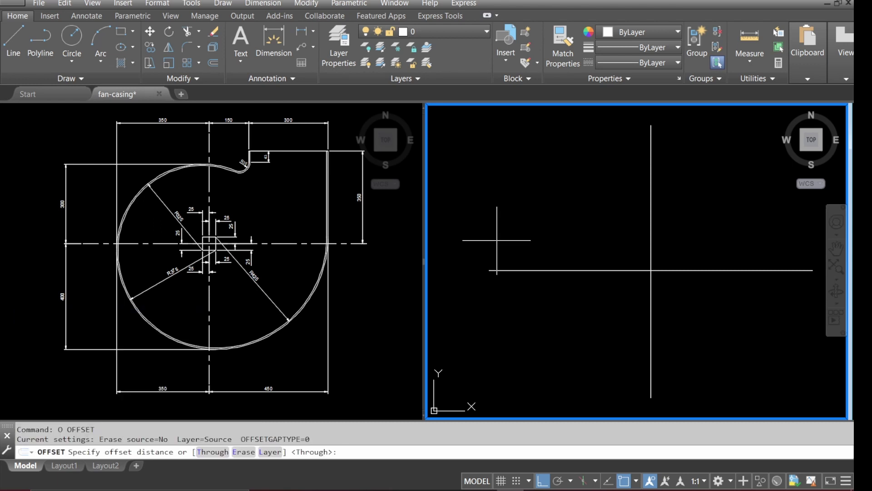
text(450)
key(Return)
click(651, 331)
click(702, 331)
key(Return)
Offset the vertical centre line 350 to the left.
key(Return)
text(350)
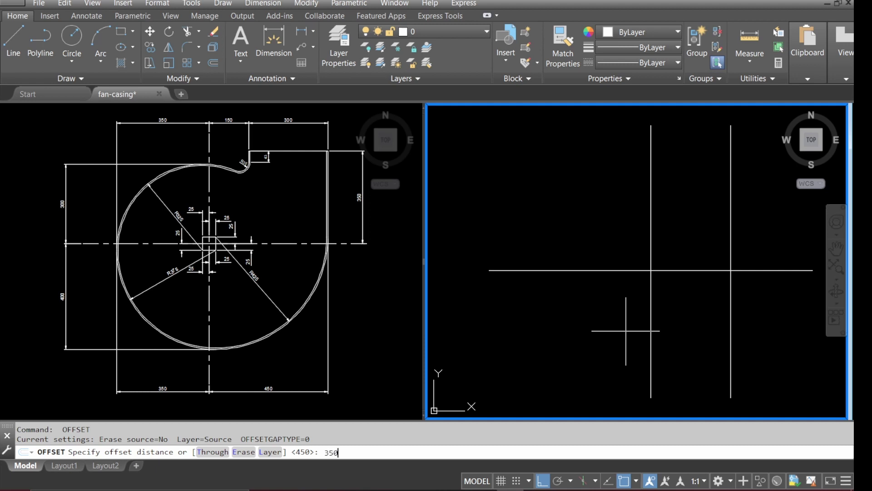
key(Return)
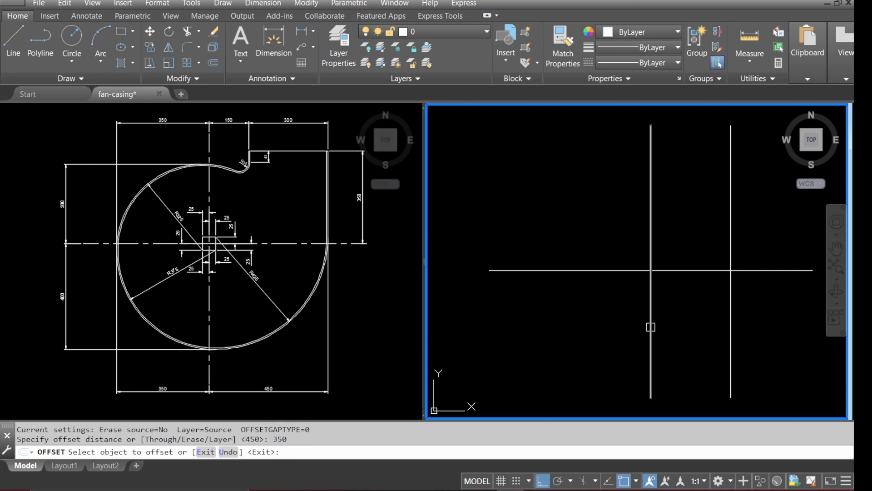
click(651, 327)
click(585, 331)
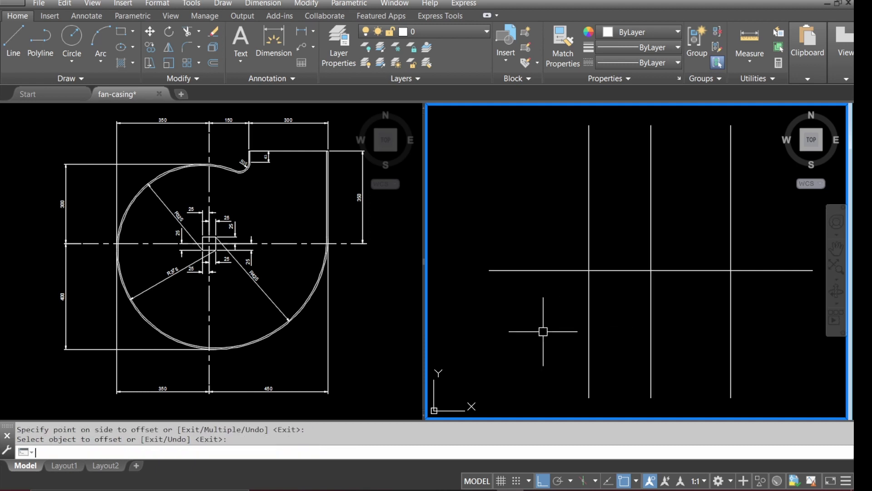
key(Return)
Offset the horizontal centre line 400 downward.
key(Return)
text(400)
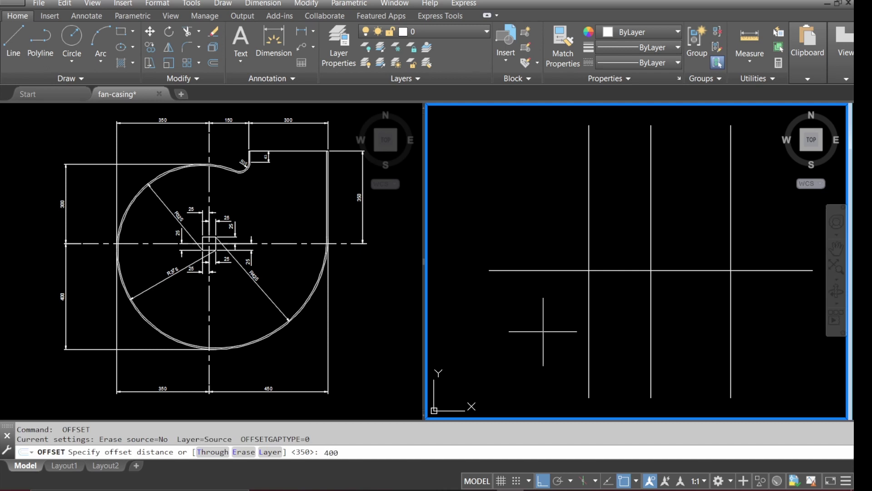
key(Return)
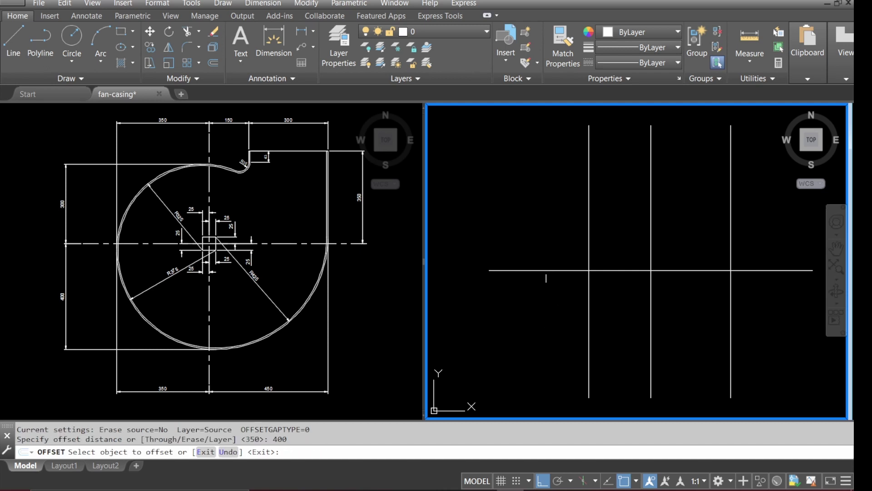
click(546, 271)
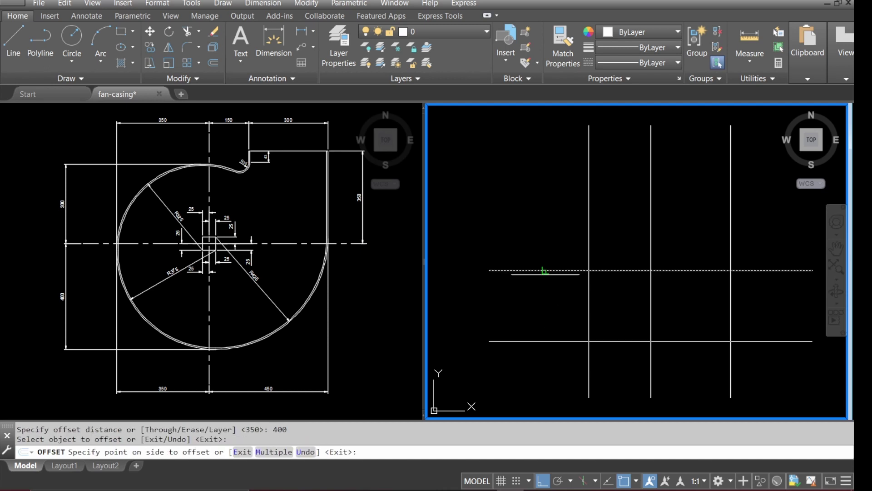
click(549, 305)
key(Return)
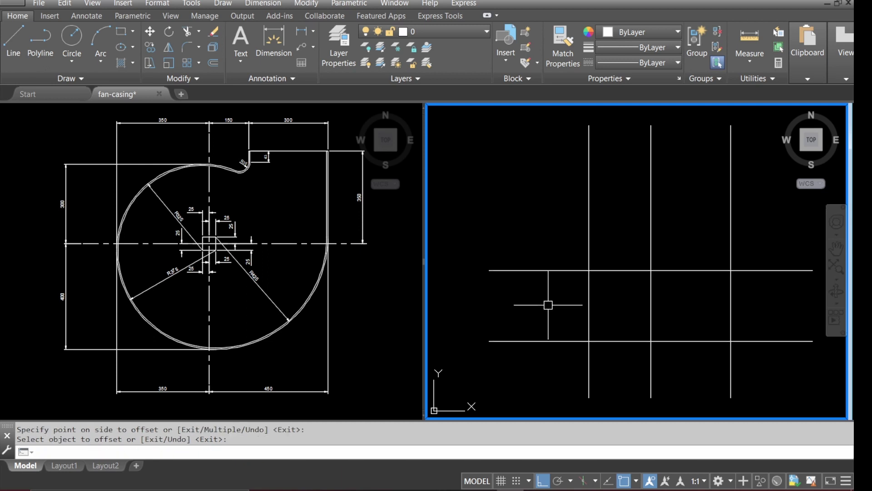
Offset the horizontal centre line 300 upward.
key(Return)
text(3)
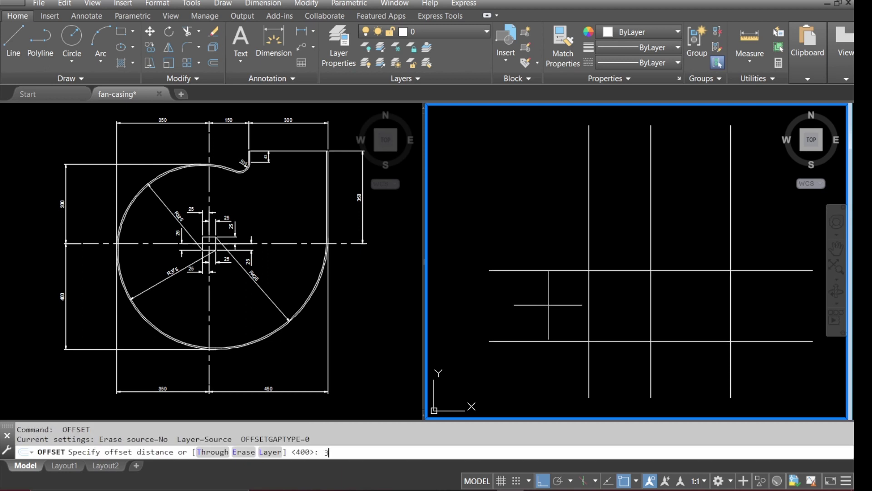
text(00)
key(Return)
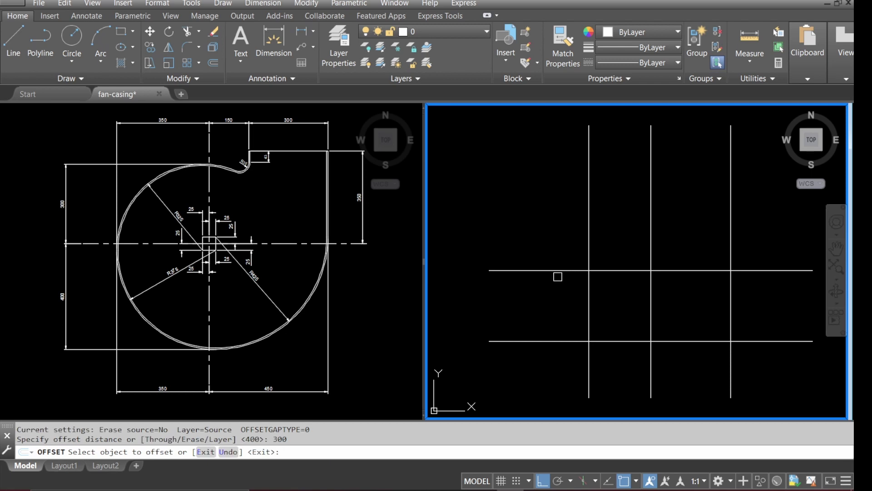
click(555, 271)
click(552, 212)
key(Return)
Offset the vertical centre line 150 to the right.
key(Return)
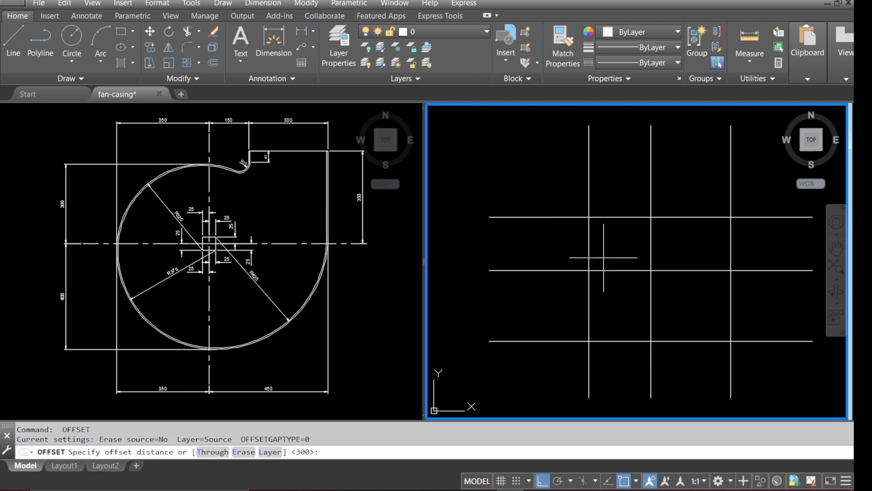
text(150)
key(Return)
click(650, 246)
click(671, 247)
key(Return)
Offset the horizontal centre line 350 upward.
key(Return)
text(350)
key(Return)
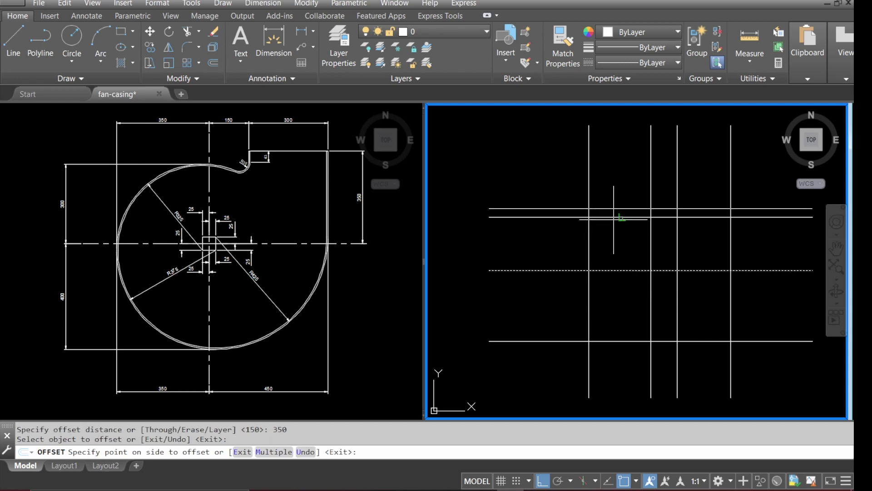
click(611, 201)
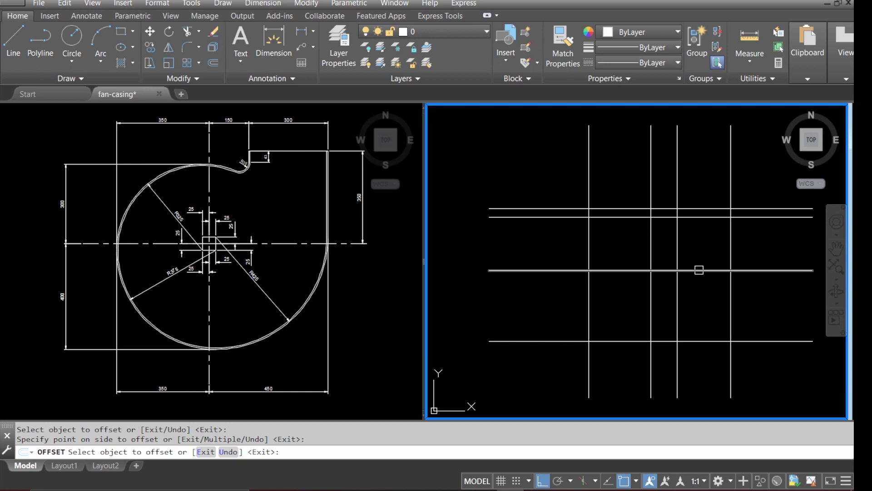
Examine the dimensions of the small centre square in the reference view, return to the right viewport and end the Offset command.
scroll(700, 270, up, 2)
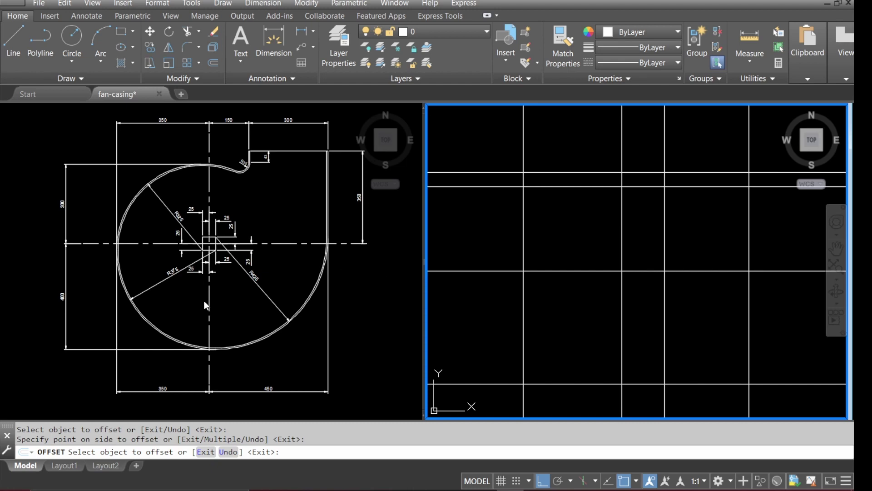
click(189, 293)
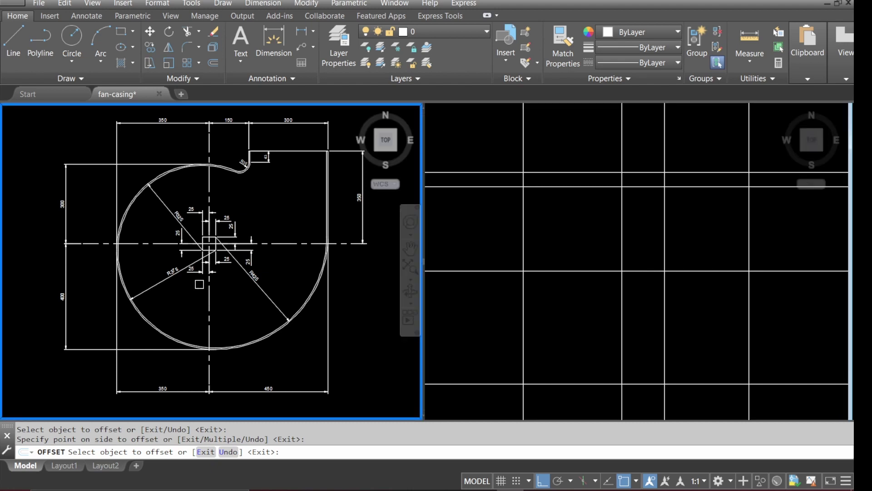
scroll(223, 268, up, 2)
click(237, 242)
scroll(253, 186, up, 2)
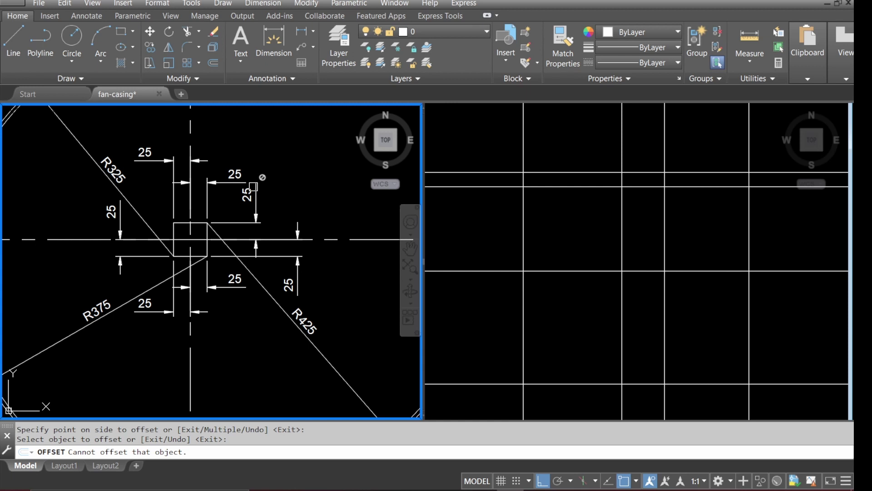
click(589, 304)
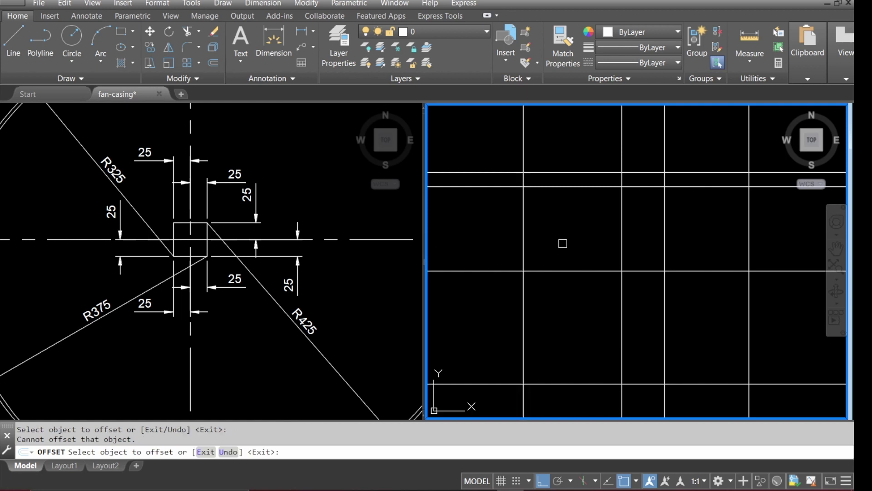
key(Escape)
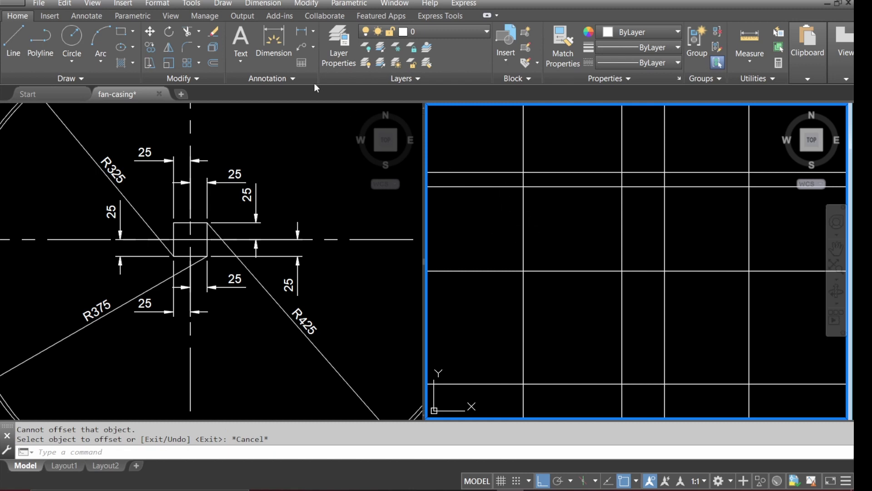
Draw a 4-sided polygon centred on the intersection of the centre lines, circumscribed about a circle of radius 25.
click(223, 5)
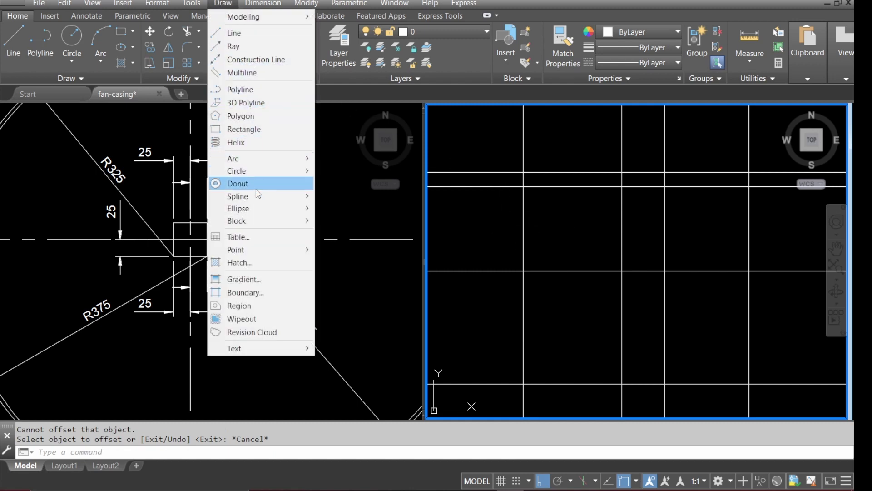
click(241, 116)
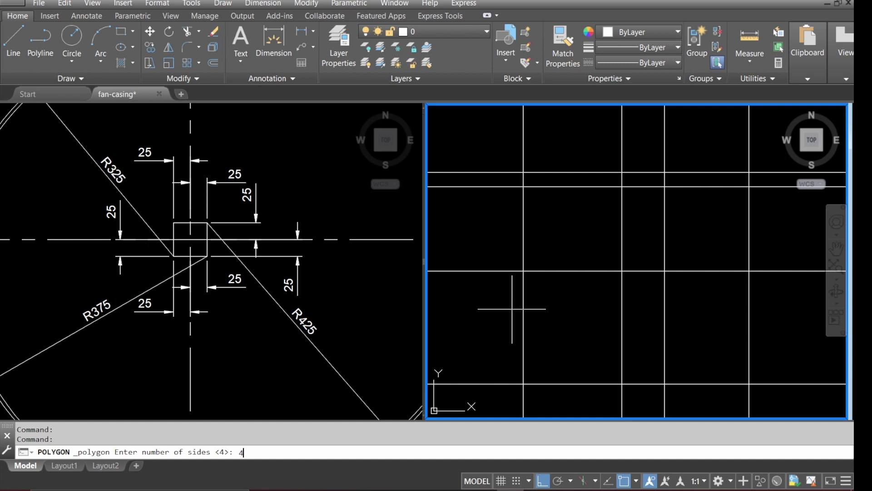
text(4)
key(Return)
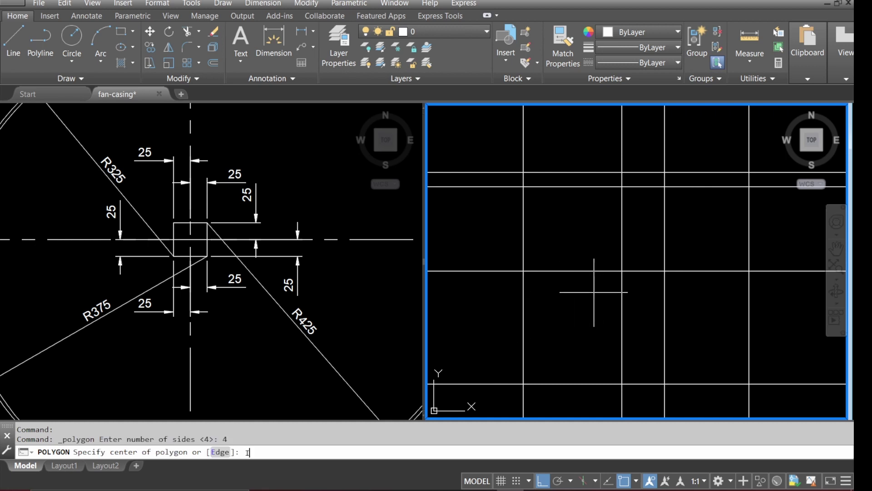
text(INT)
key(Return)
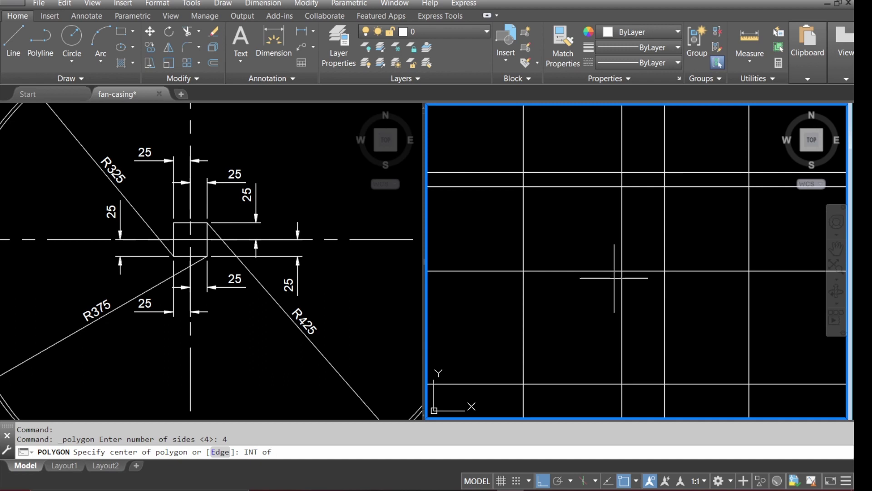
click(622, 271)
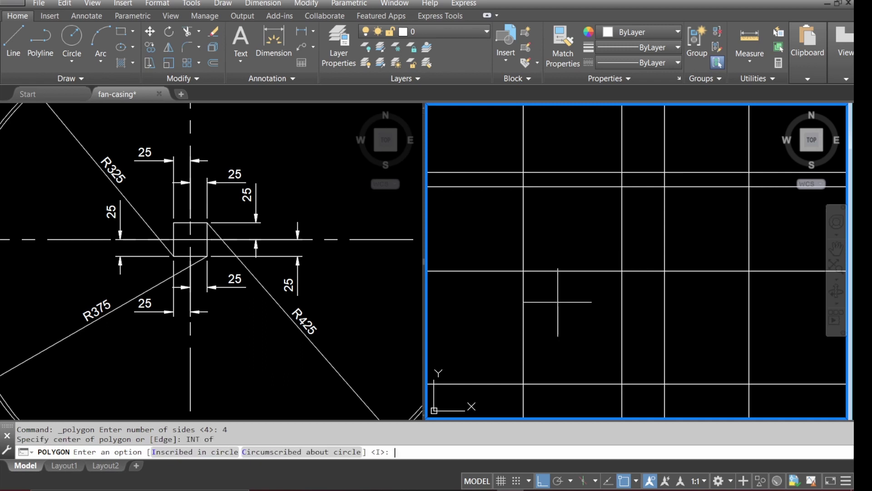
text(c)
key(Return)
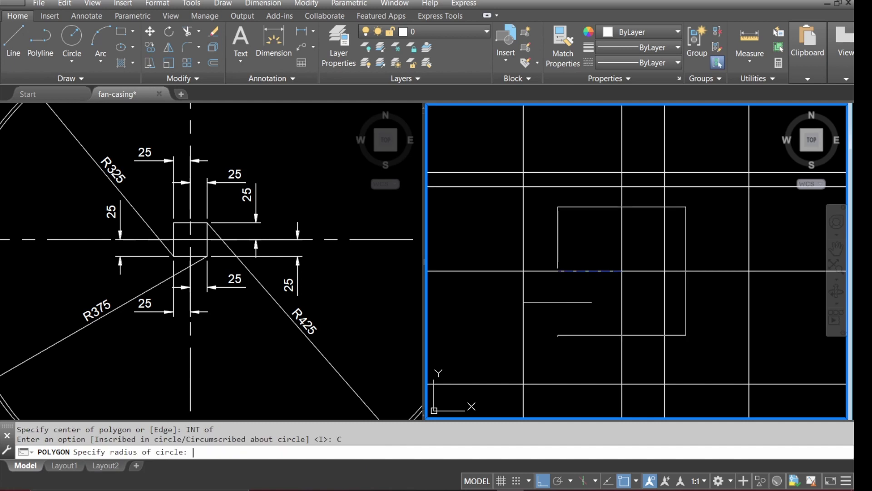
text(2)
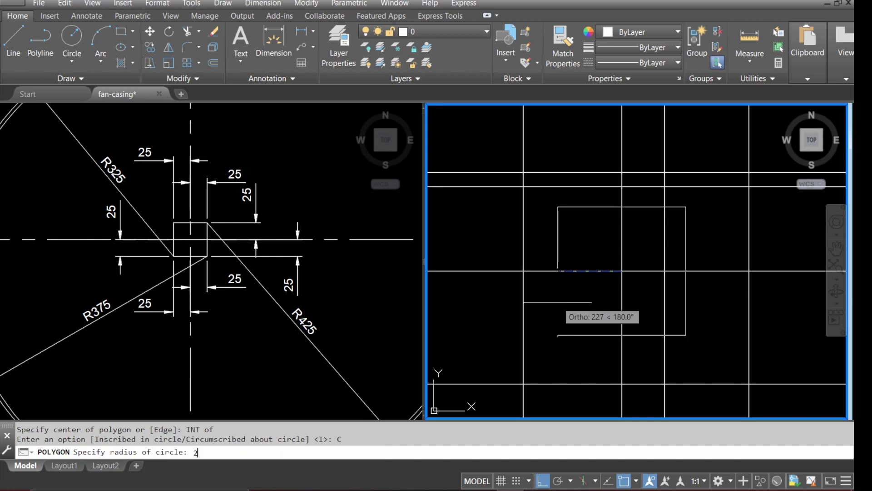
key(Return)
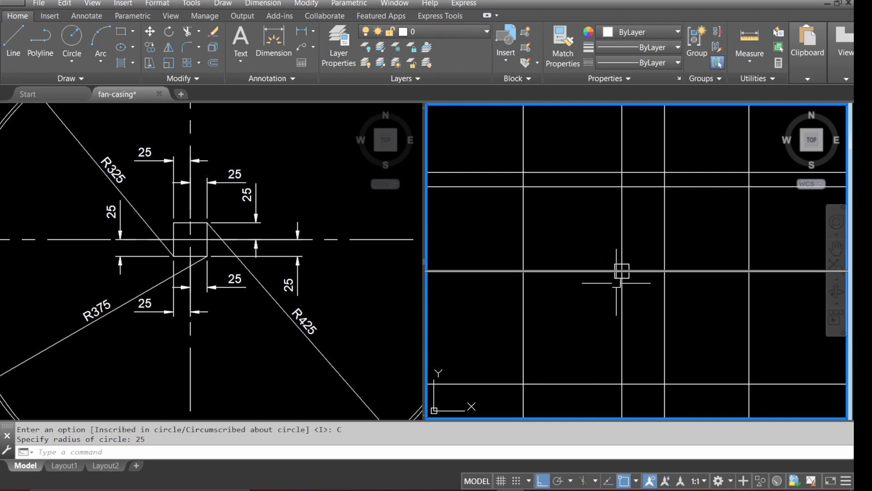
Draw a circle of radius 425 centred on the upper-right corner of the small square.
scroll(617, 276, down, 3)
scroll(665, 283, up, 3)
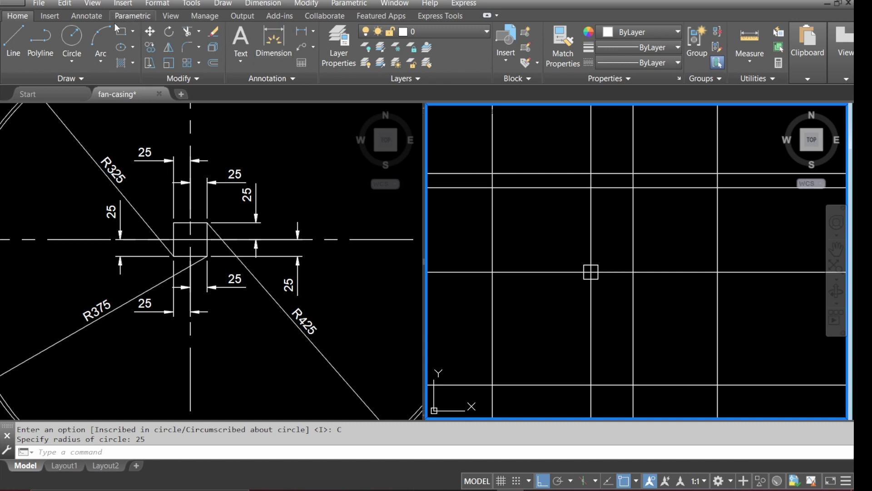
click(71, 36)
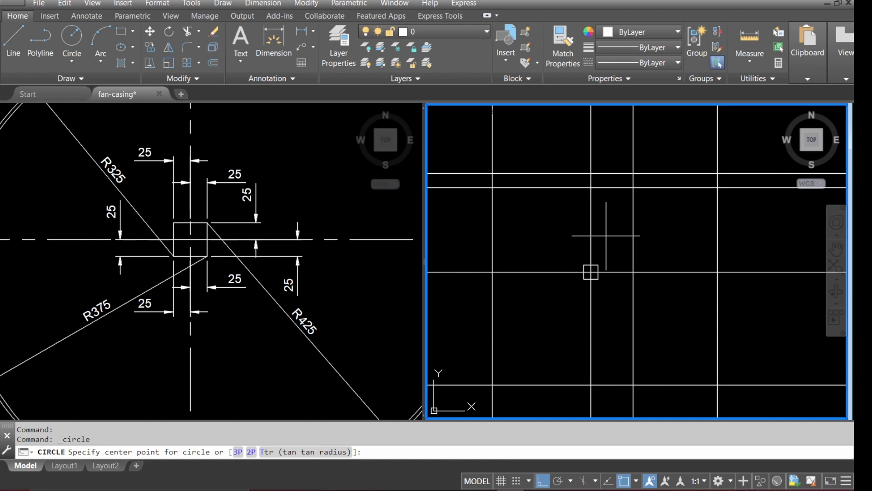
text(INT)
key(Return)
click(598, 265)
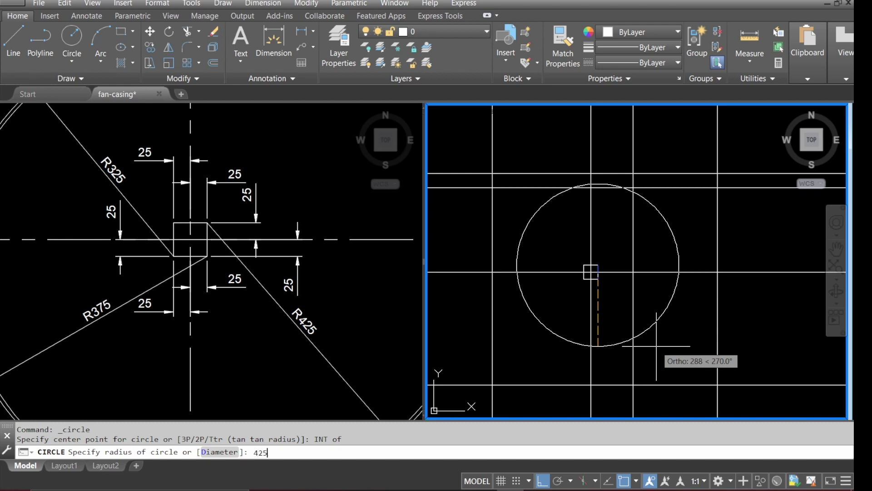
key(Return)
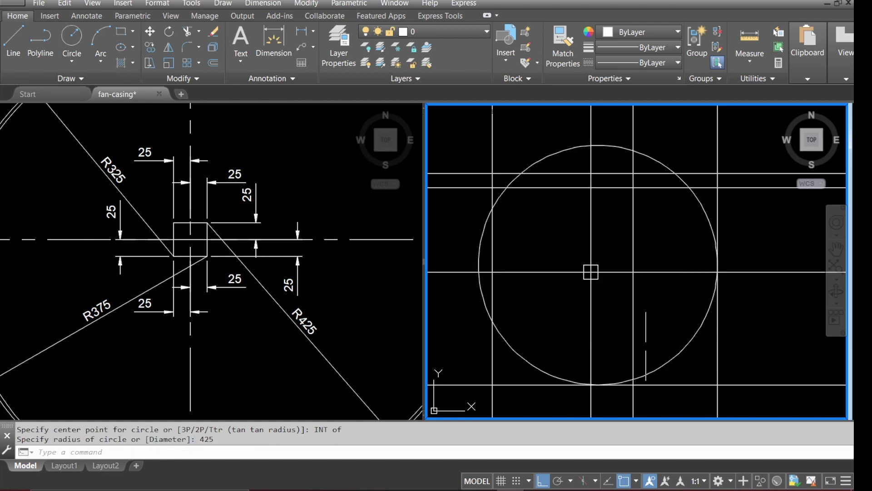
Draw a circle of radius 375 centred on the lower-right corner of the small square.
key(Return)
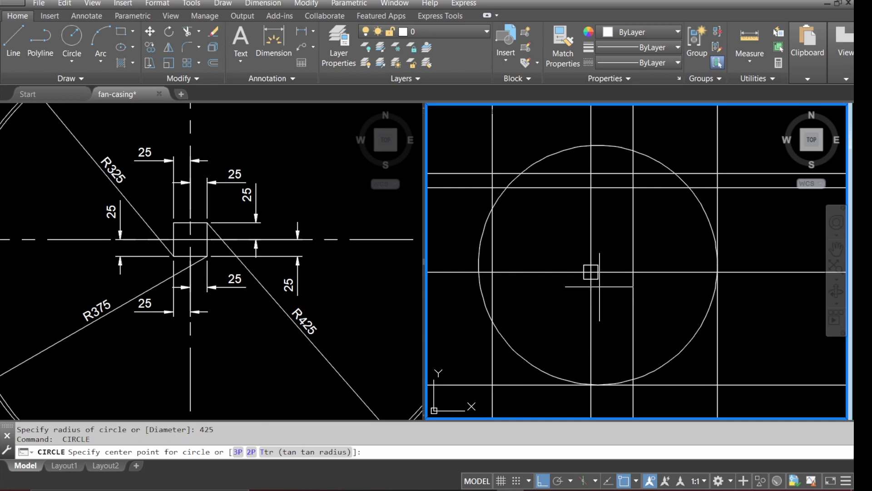
click(603, 286)
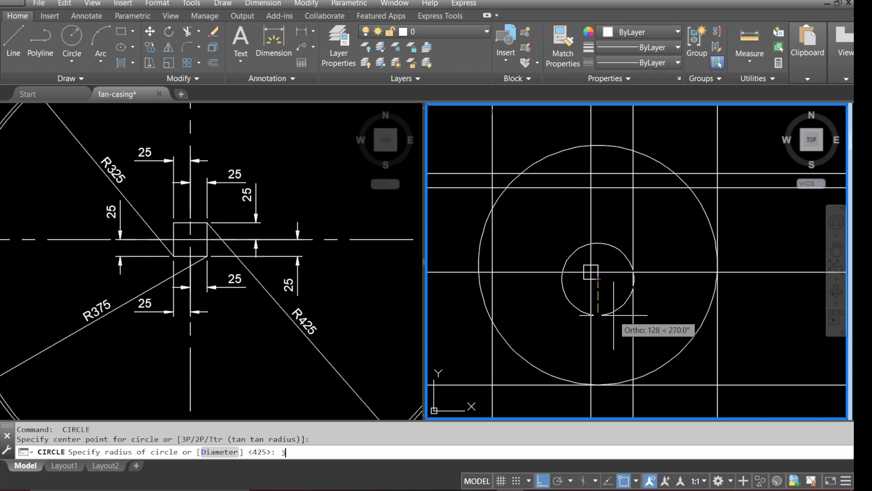
key(Return)
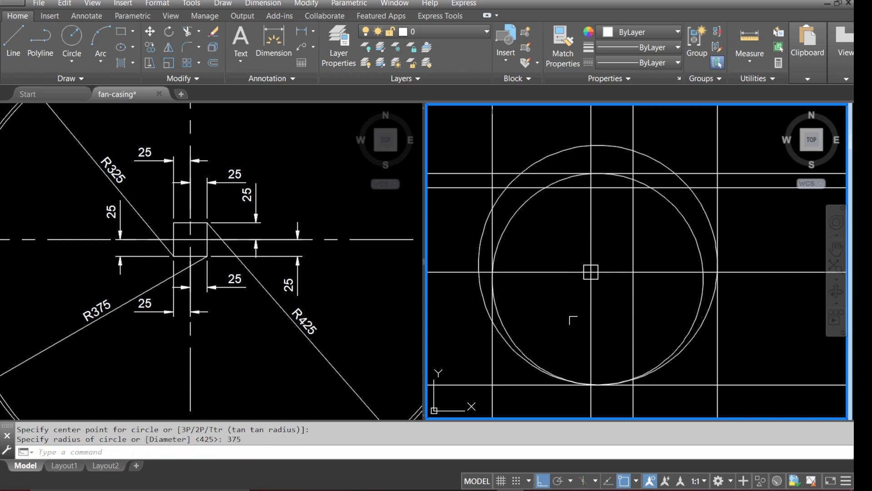
Draw a circle of radius 325 centred on the lower-left corner of the small square.
key(Return)
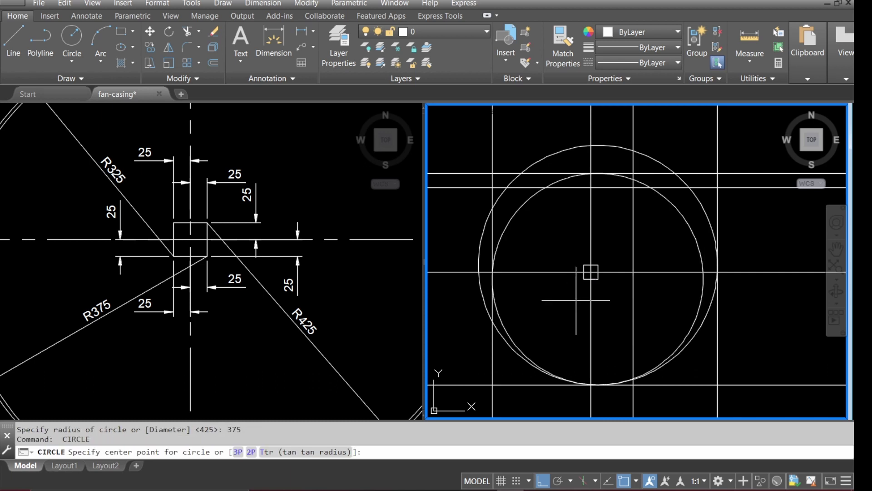
click(584, 278)
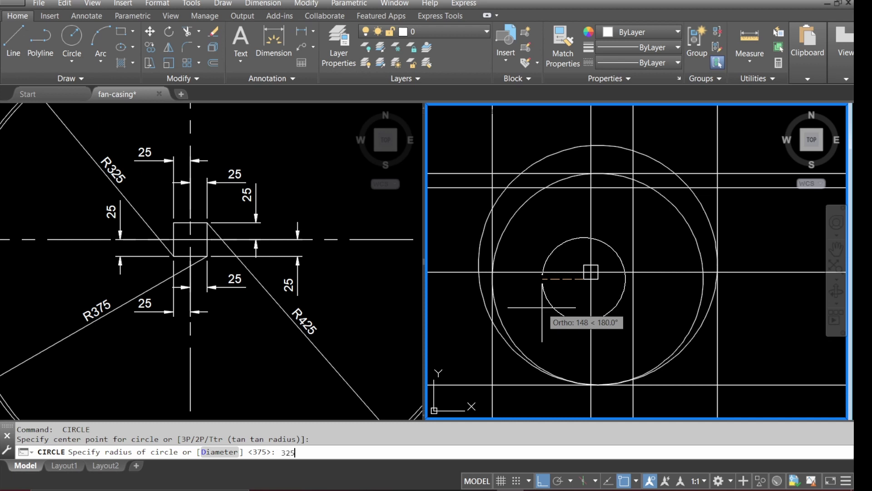
key(Return)
Compare the three circles with the reference view and examine the casing's complete outline and dimensions there.
scroll(550, 315, down, 2)
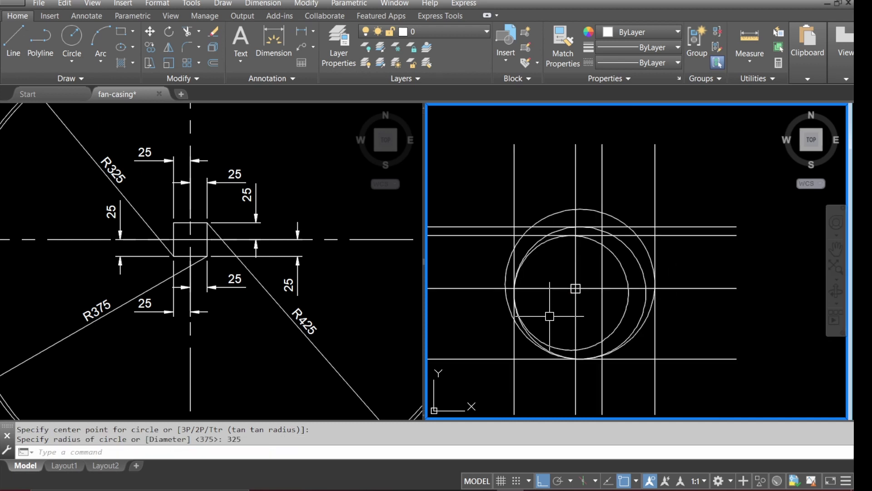
scroll(532, 333, up, 2)
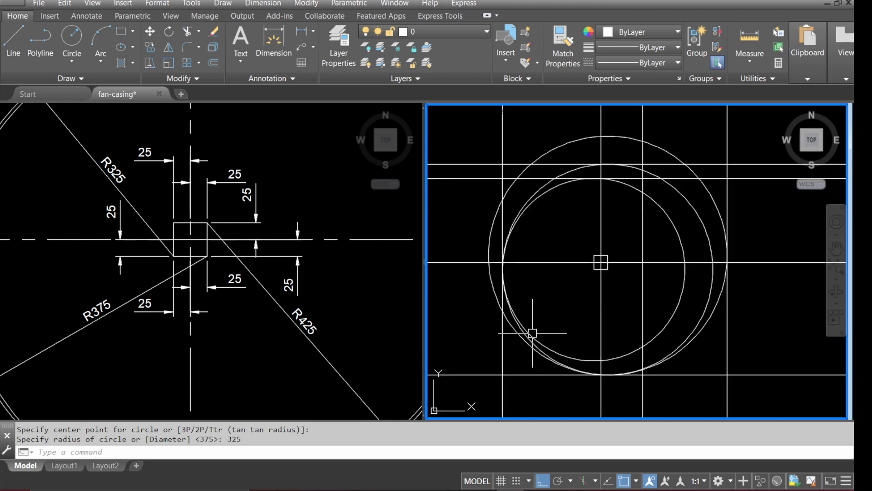
click(251, 324)
scroll(250, 318, down, 4)
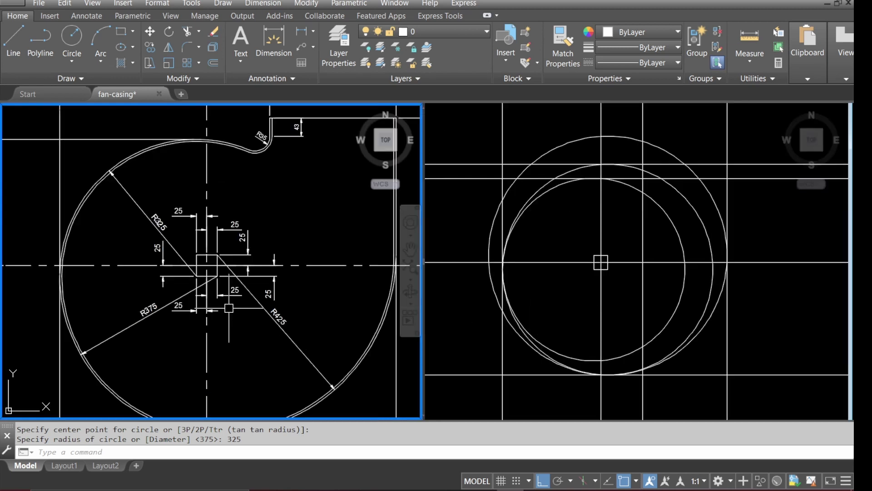
scroll(213, 294, down, 2)
key(ctrl+a)
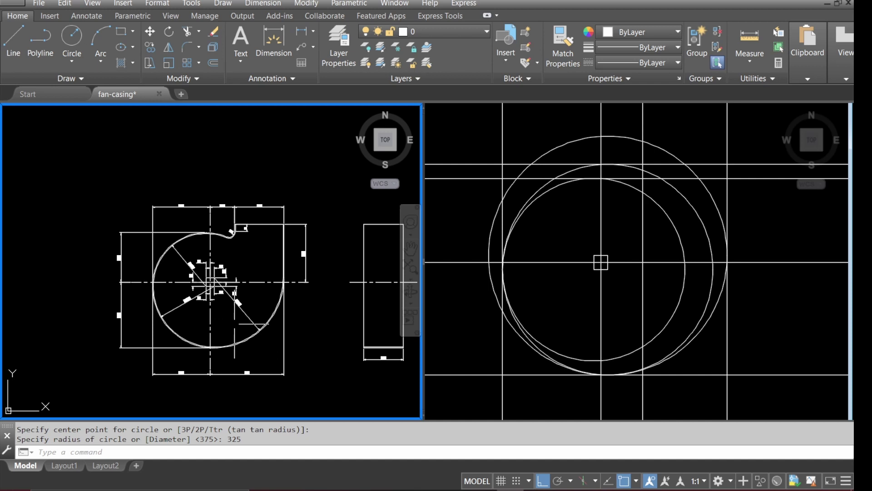
scroll(243, 336, up, 2)
key(Escape)
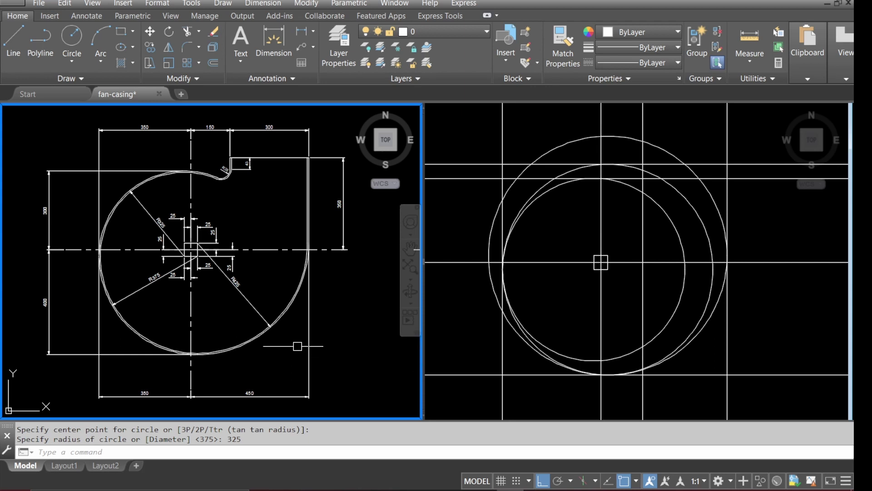
Using the circles and the verticals 150 and 450 right of centre as cutting edges, trim the R425's left, R375's right and R325's right and lower arcs.
click(548, 320)
text(TRIM)
key(Return)
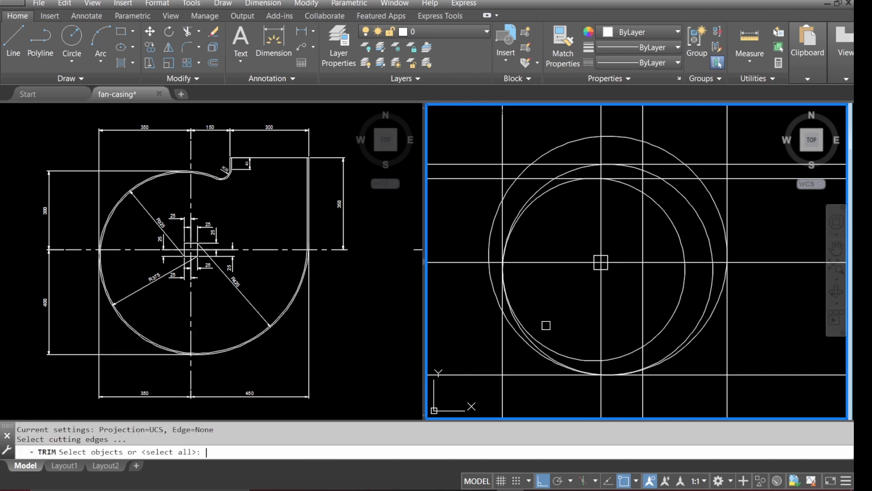
click(548, 320)
click(510, 348)
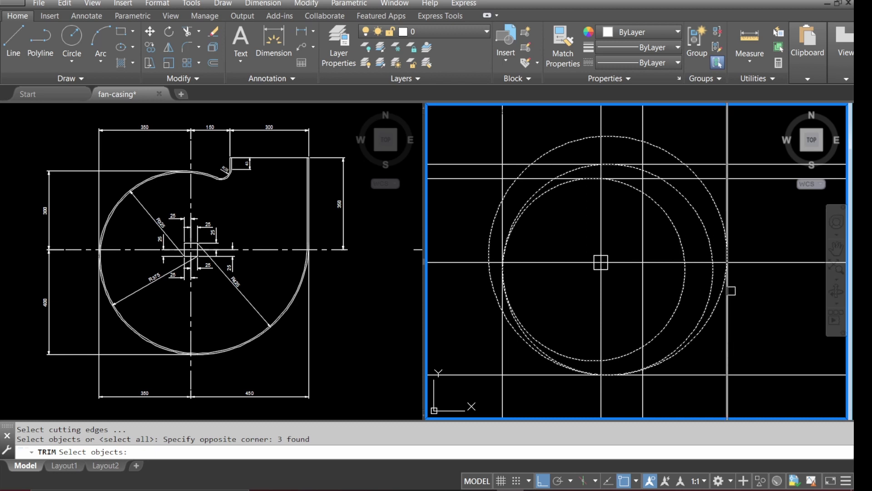
click(728, 292)
click(645, 276)
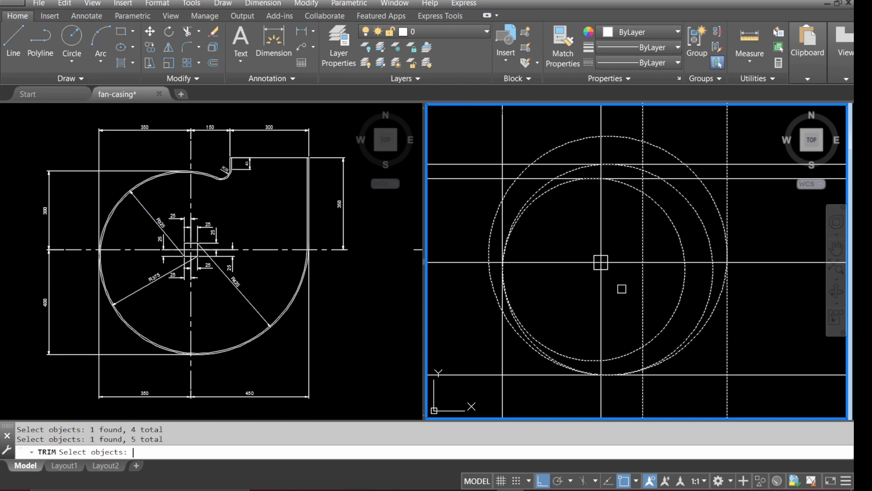
key(Return)
click(493, 278)
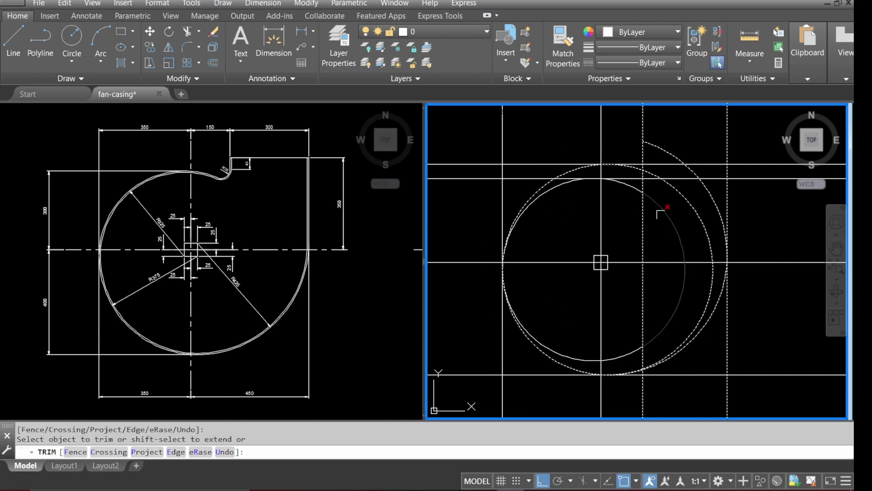
click(695, 210)
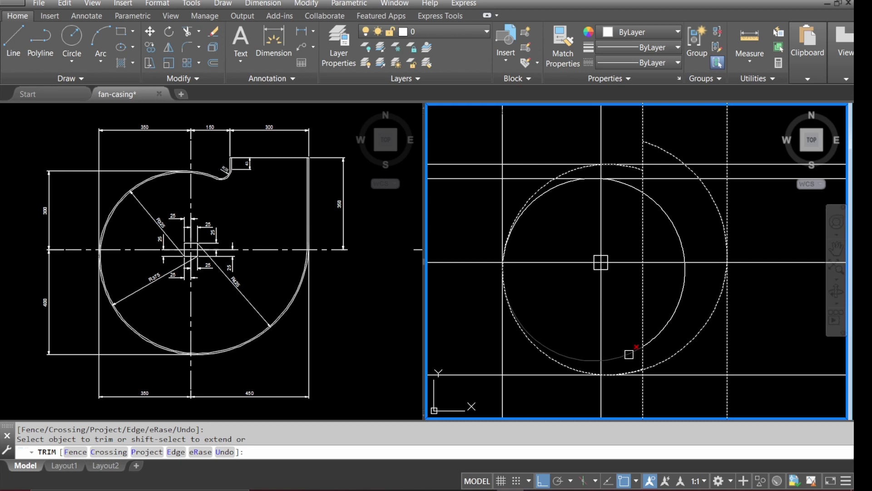
click(666, 214)
click(575, 353)
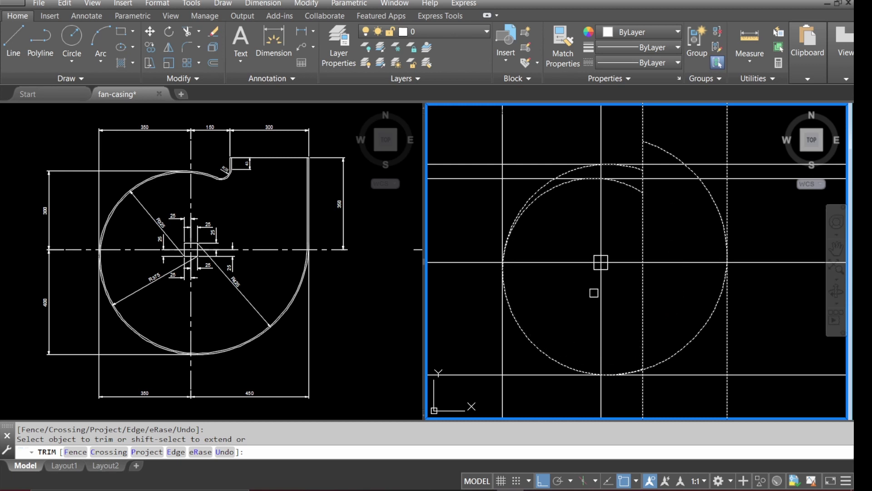
Trim away the R375 circle's leftover upper-left arc and its short bottom segment beside the vertical 150 right of centre.
scroll(592, 162, up, 2)
scroll(516, 195, up, 2)
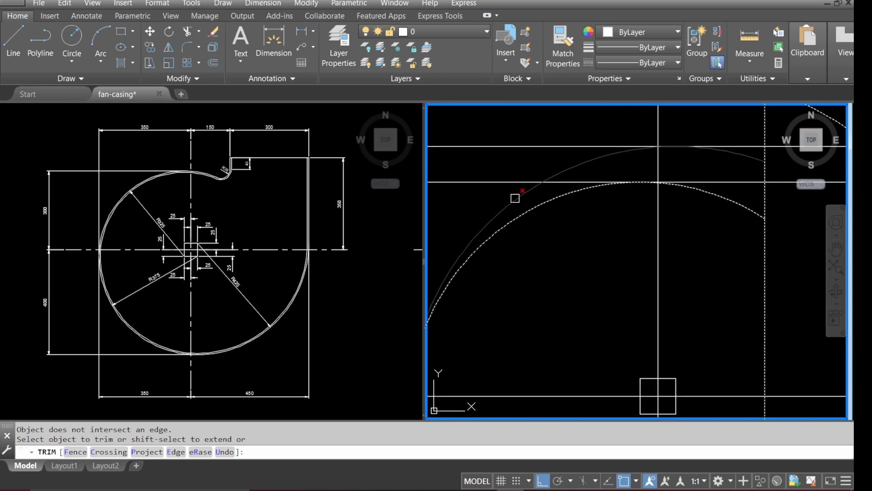
click(509, 208)
scroll(508, 206, down, 3)
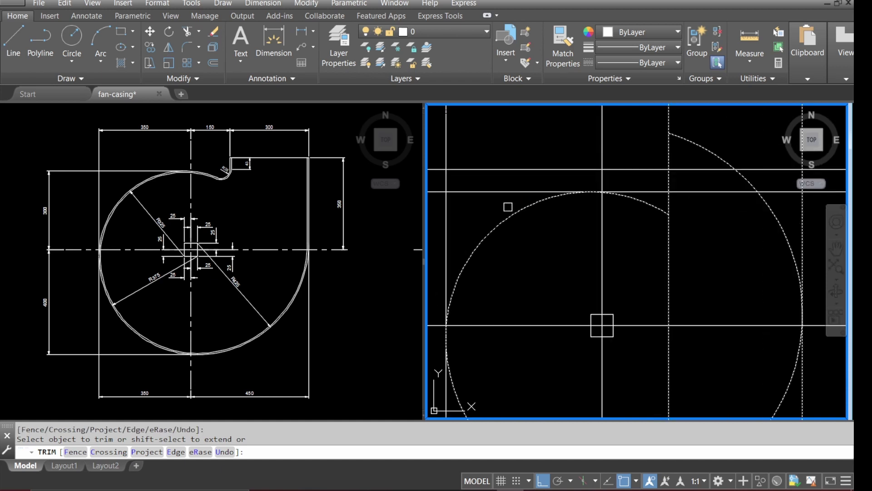
scroll(580, 362, up, 2)
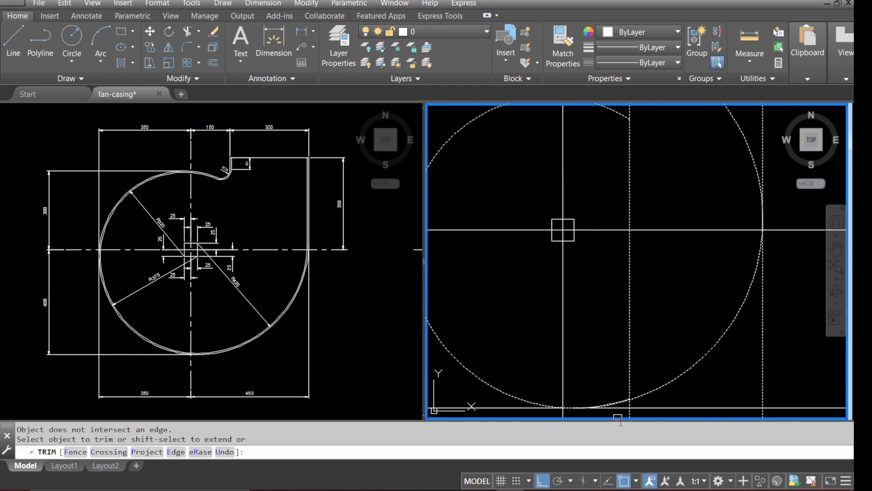
scroll(623, 392, up, 3)
scroll(609, 345, down, 3)
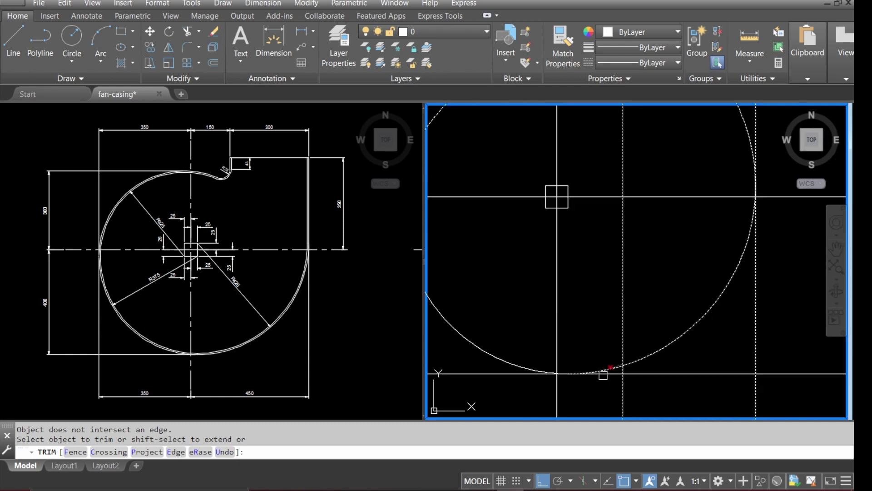
scroll(602, 370, up, 3)
click(624, 354)
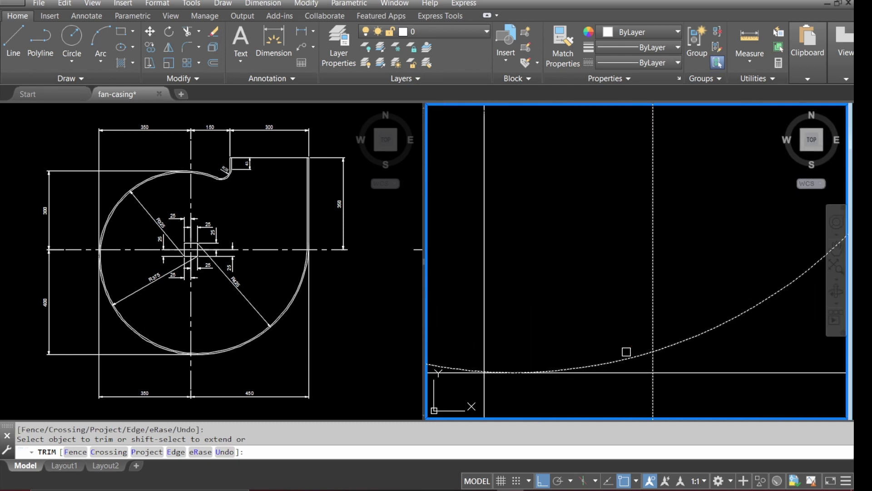
scroll(620, 347, down, 5)
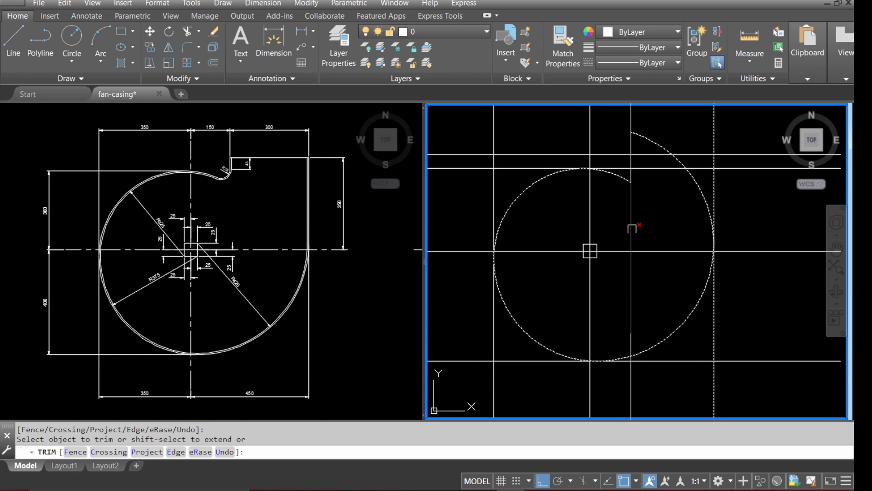
Trim the R425's upper arc, the vertical 450 right of centre below the horizontal centreline, and the vertical 150 right of centre inside the outline.
key(Escape)
key(space)
click(655, 179)
click(630, 185)
click(729, 216)
click(691, 243)
key(Return)
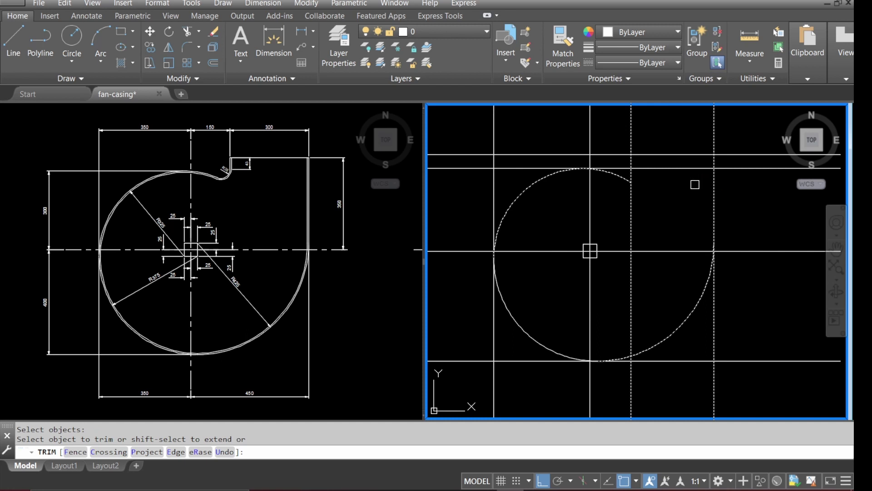
click(714, 294)
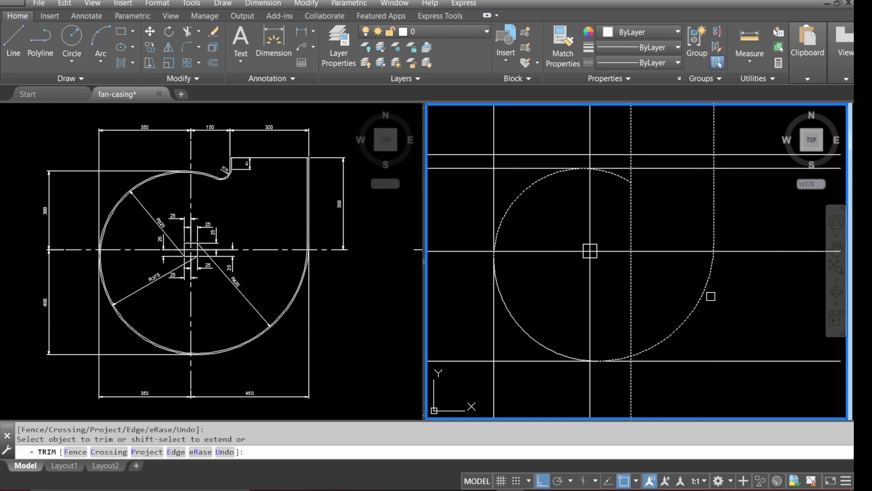
click(630, 268)
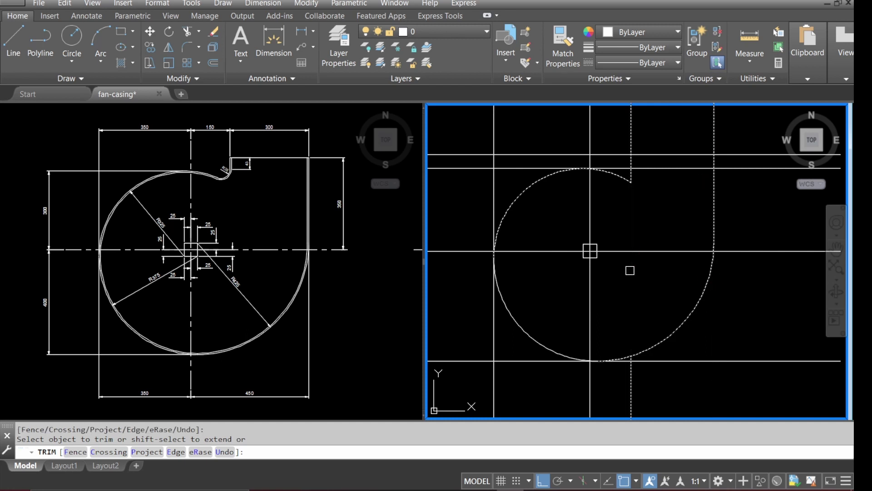
scroll(655, 285, down, 2)
key(Escape)
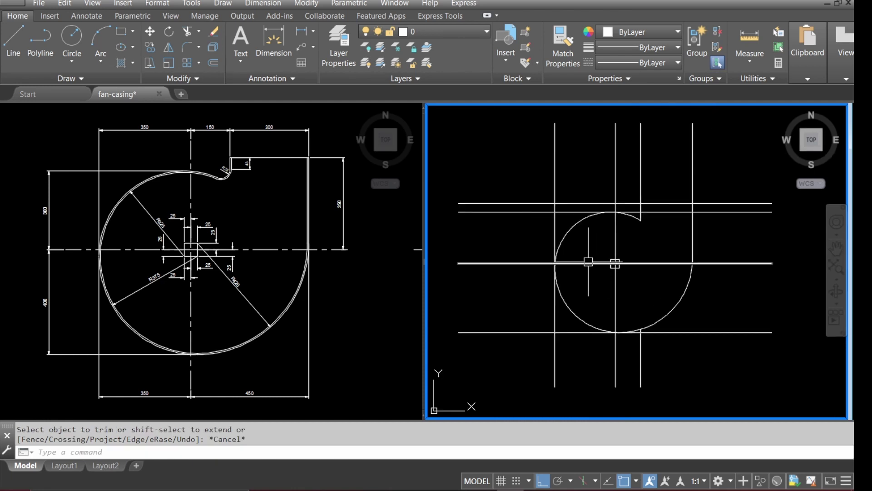
Erase the horizontals 300 above and 400 below centre, the vertical 350 left of centre, and the leftover stub below the outline.
scroll(588, 261, up, 2)
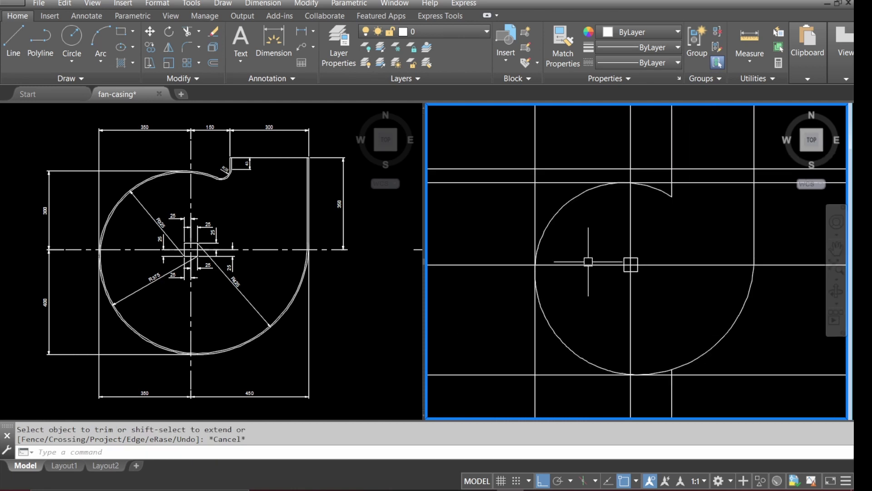
scroll(588, 261, down, 3)
scroll(619, 306, up, 3)
scroll(620, 304, down, 2)
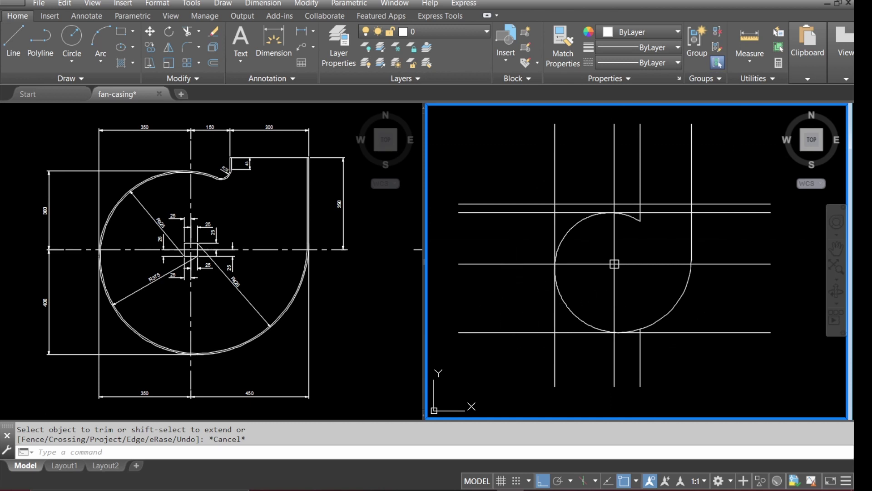
text(e)
key(Return)
click(509, 211)
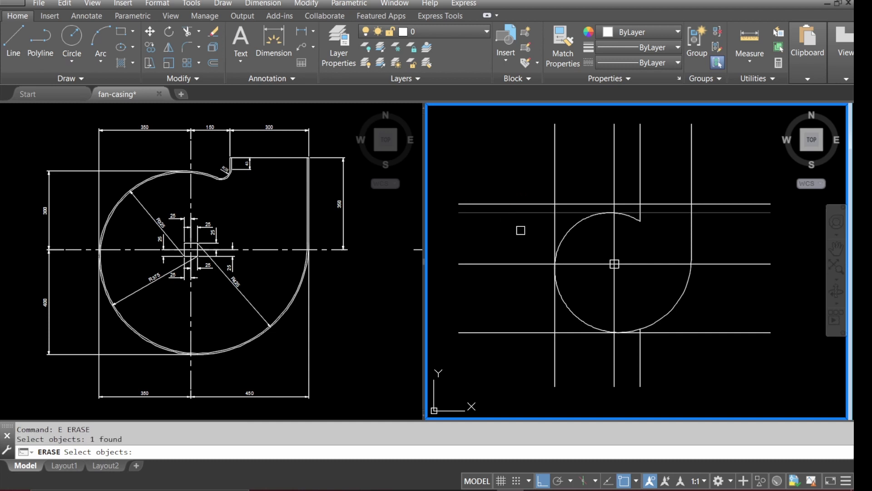
click(555, 351)
click(675, 332)
key(Return)
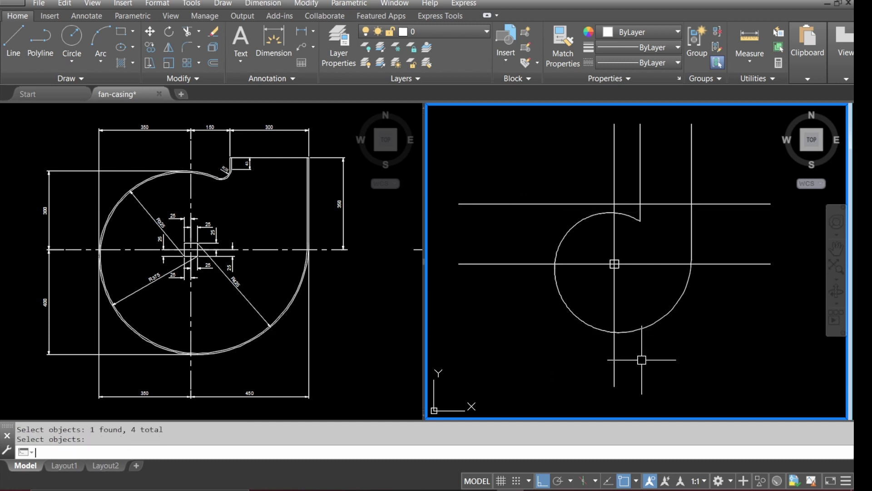
Examine the outlet's corners, inner curve and dimensions in the reference view and compare them with the unfinished upper part of the outline.
click(277, 180)
scroll(299, 180, up, 2)
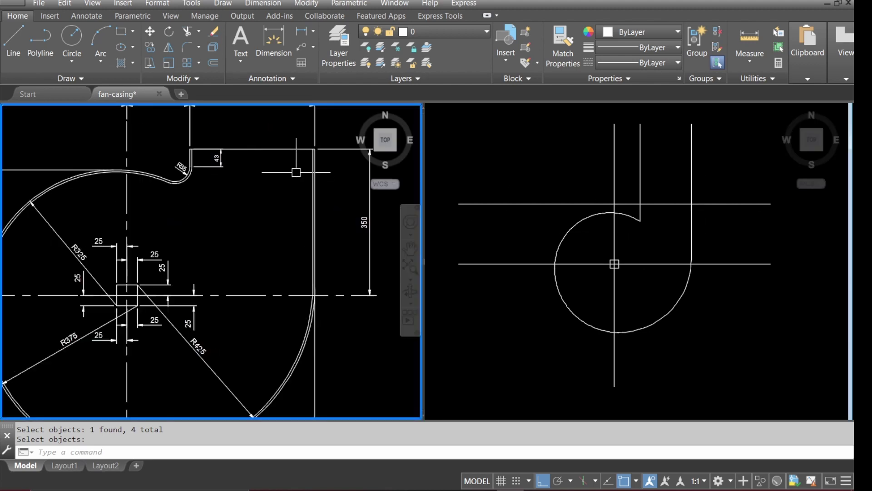
scroll(224, 202, down, 2)
scroll(256, 188, up, 3)
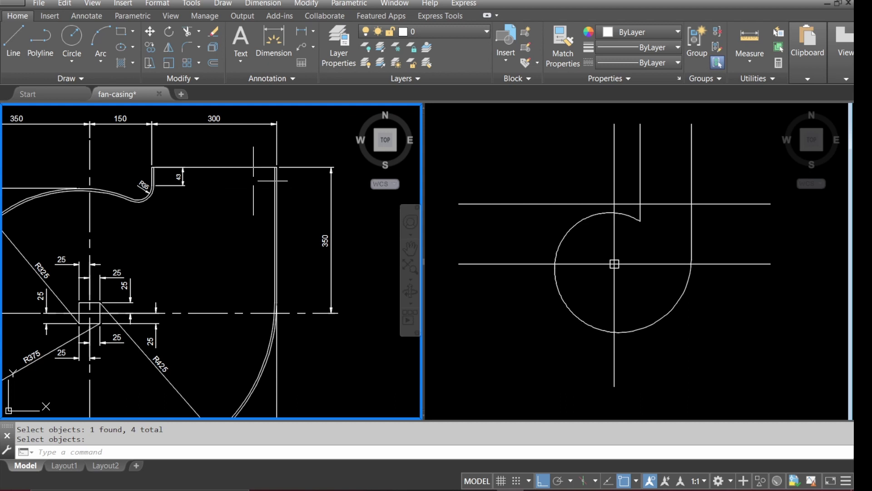
scroll(248, 171, up, 2)
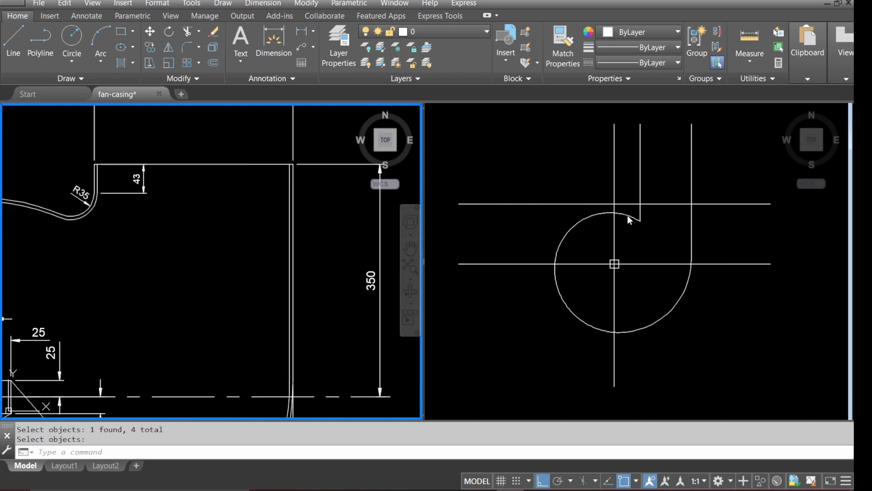
click(677, 205)
scroll(680, 201, up, 5)
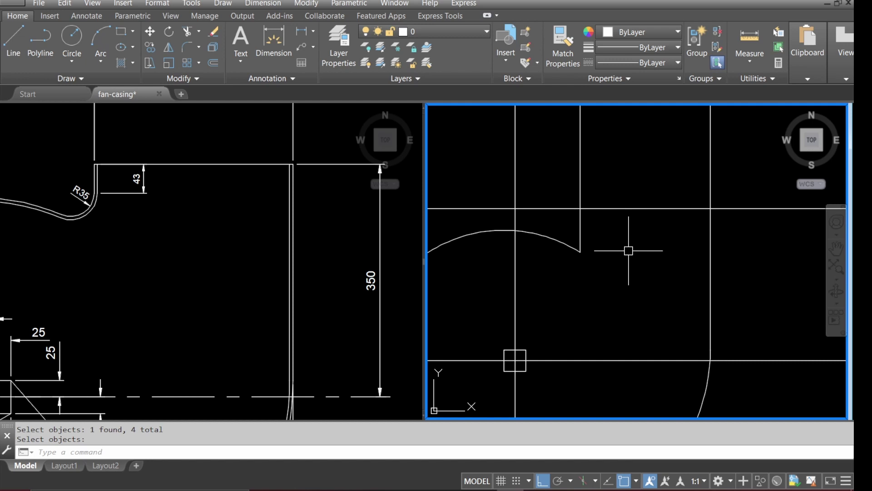
scroll(629, 251, up, 2)
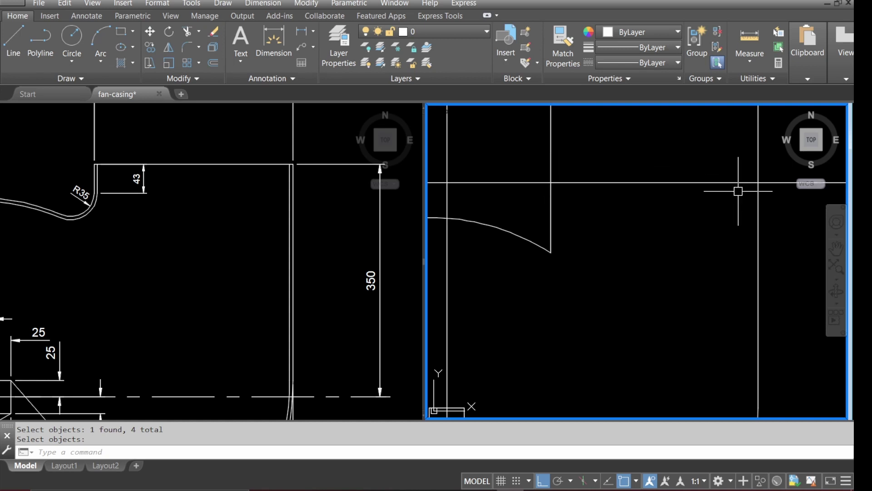
Fillet the outlet's two upper corners with radius 0, joining the horizontal 350 above centre to the verticals 150 and 450 right of centre.
click(187, 49)
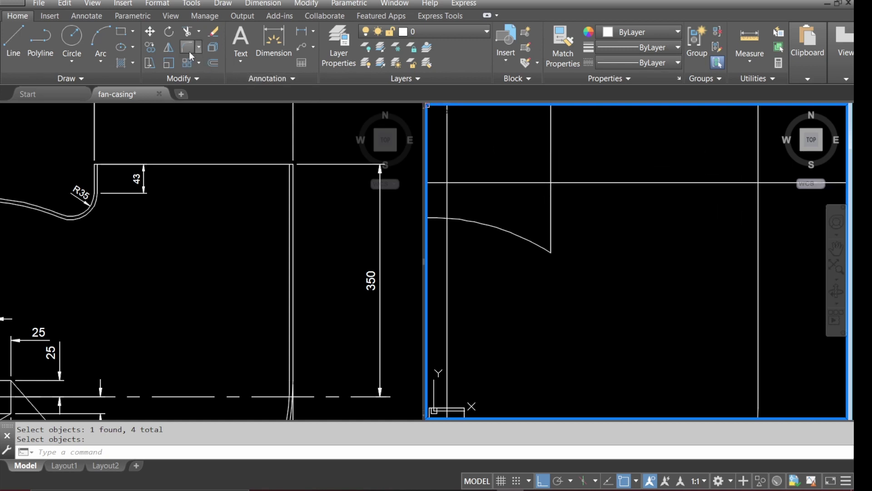
text(R)
key(Return)
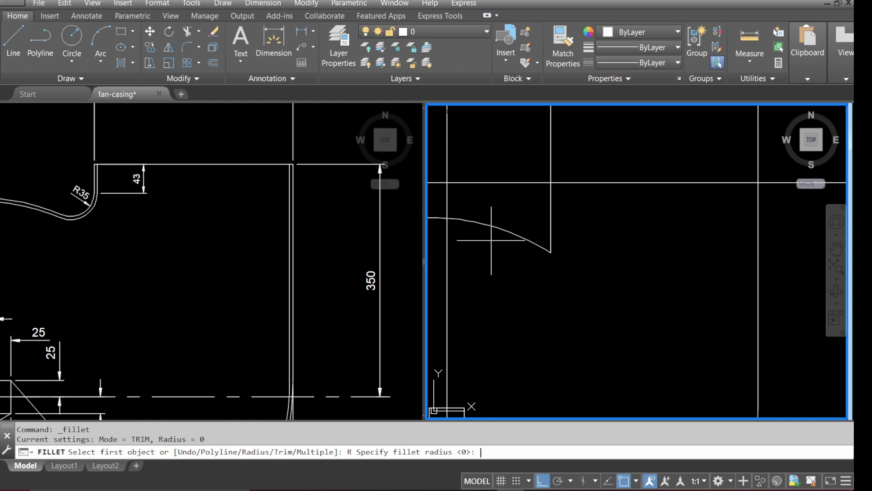
text(0)
key(Return)
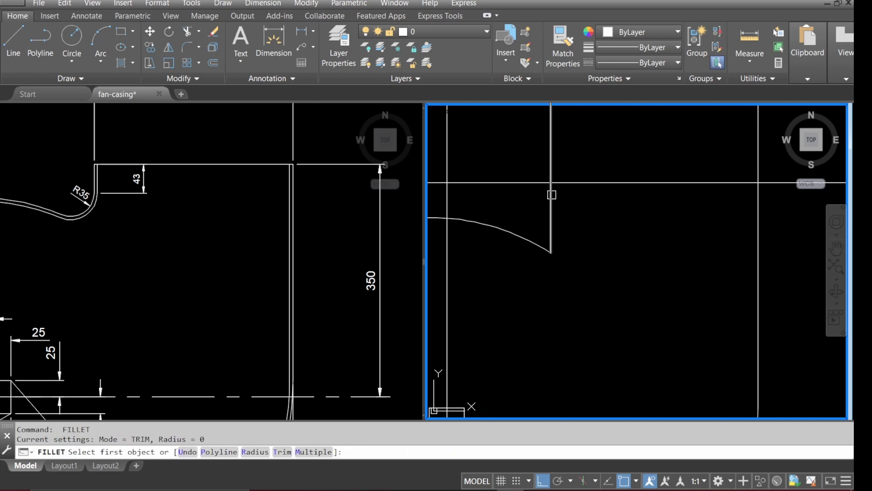
click(552, 195)
click(570, 183)
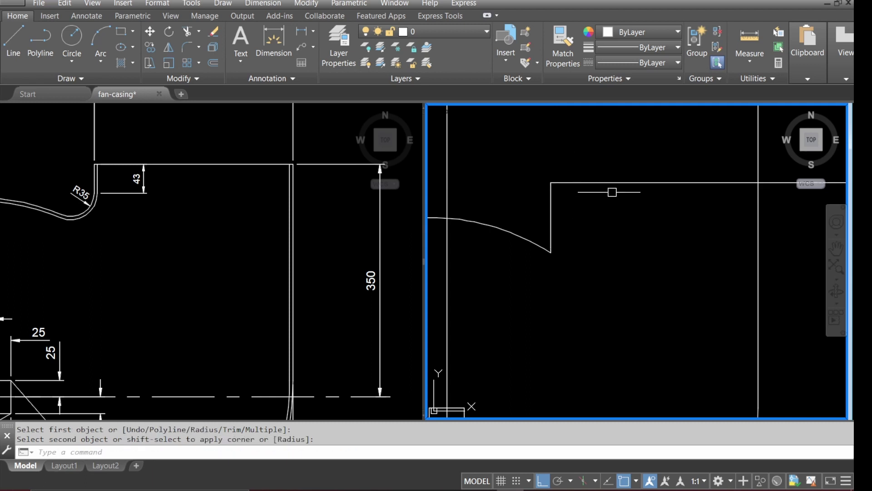
key(Return)
click(733, 183)
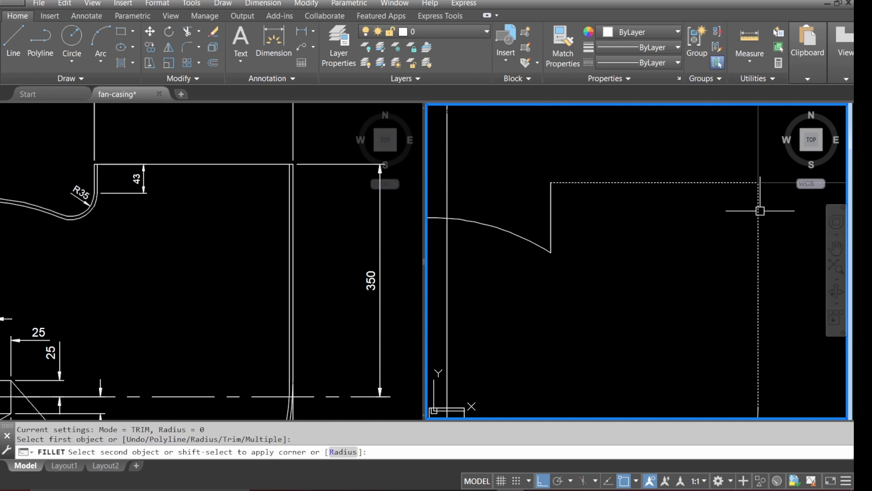
click(757, 205)
click(544, 248)
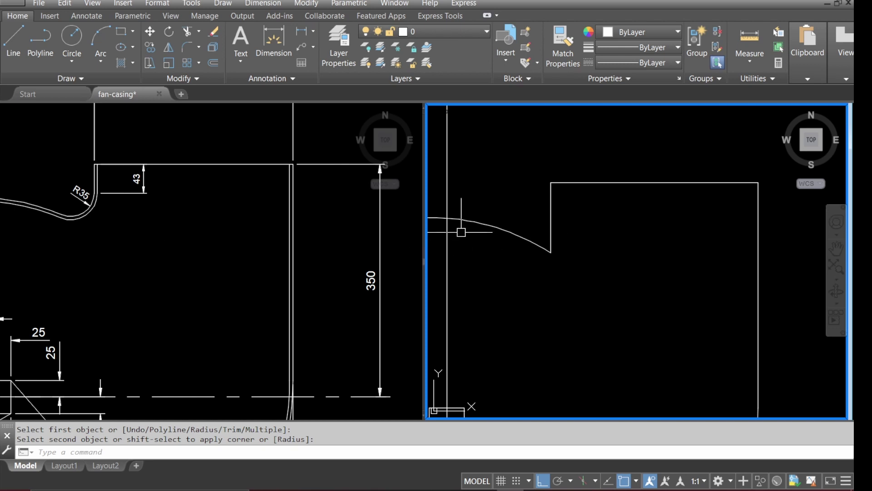
Fillet the corner between the outlet's short vertical and the R325 arc with radius 35.
click(186, 47)
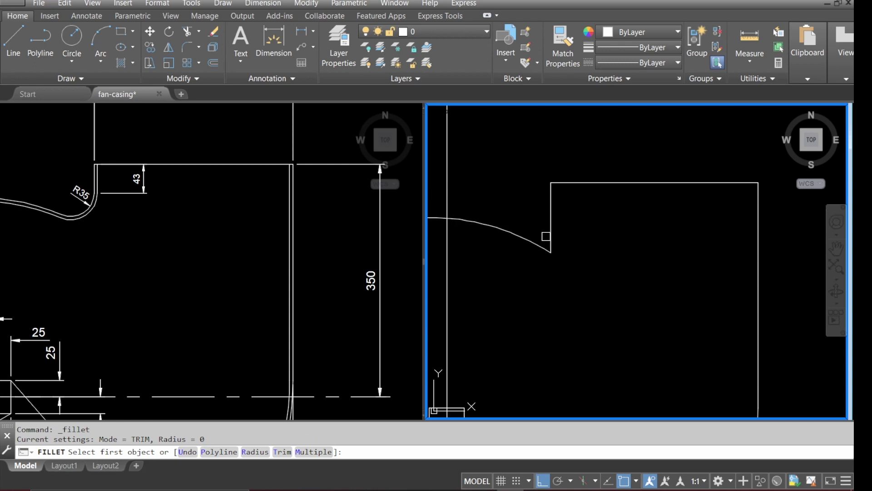
key(Return)
text(35)
key(Return)
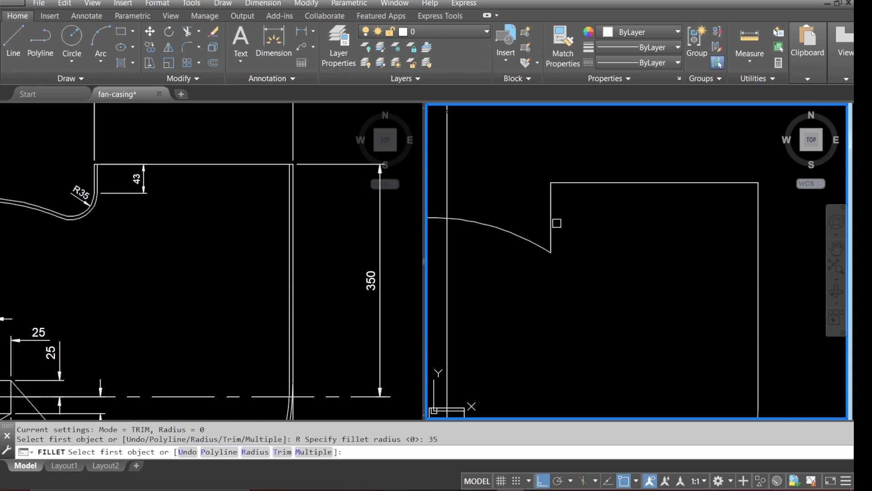
click(552, 205)
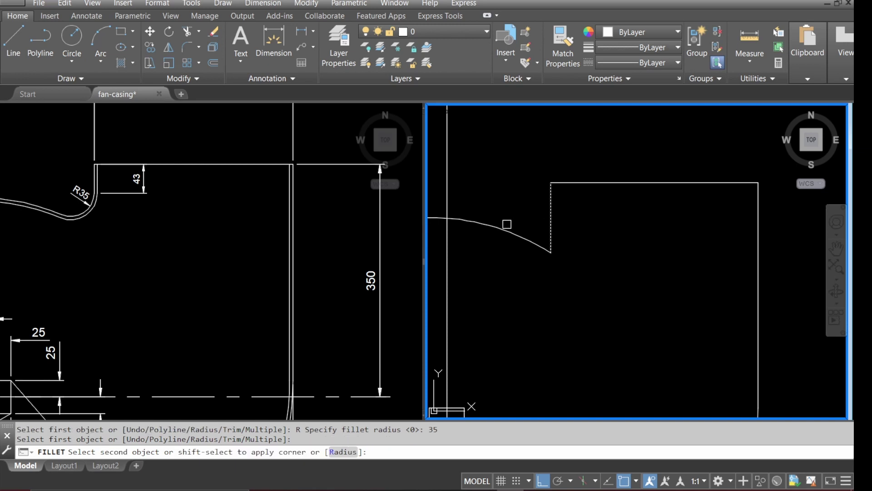
click(491, 227)
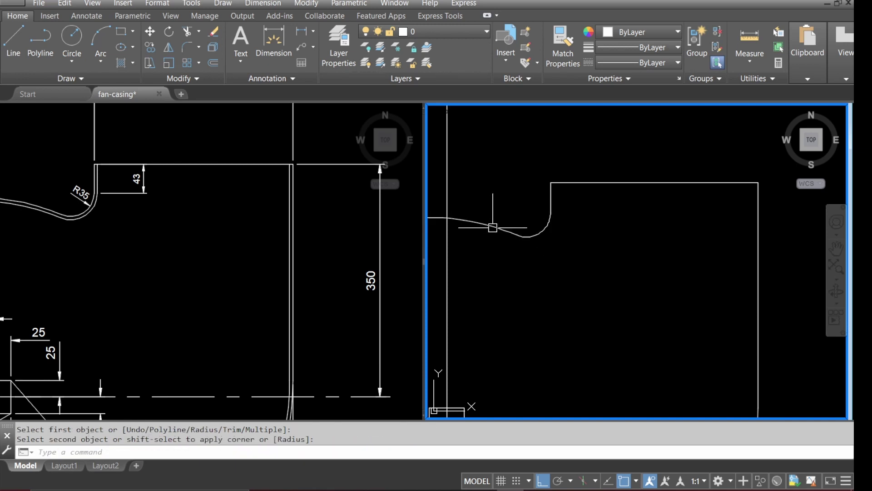
key(Escape)
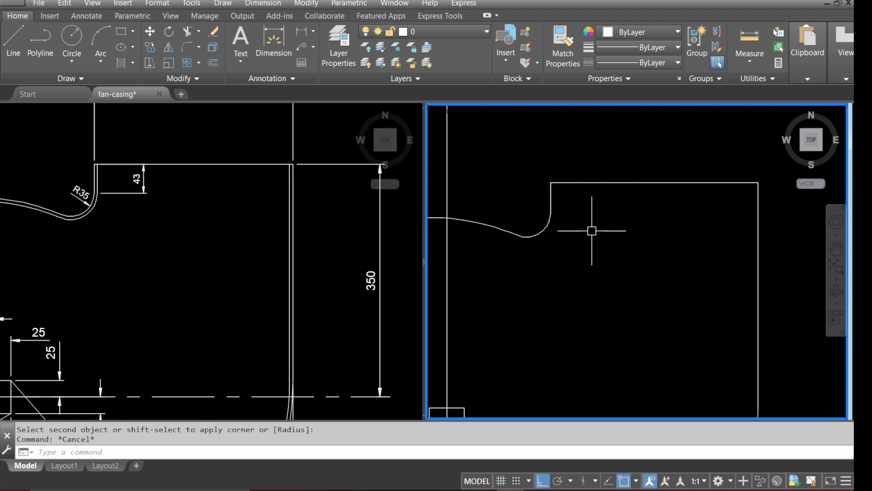
Check the complete casing outline, and examine the plate thicknesses, width and edge offset in the reference drawing's section detail.
scroll(591, 230, down, 4)
scroll(590, 216, down, 3)
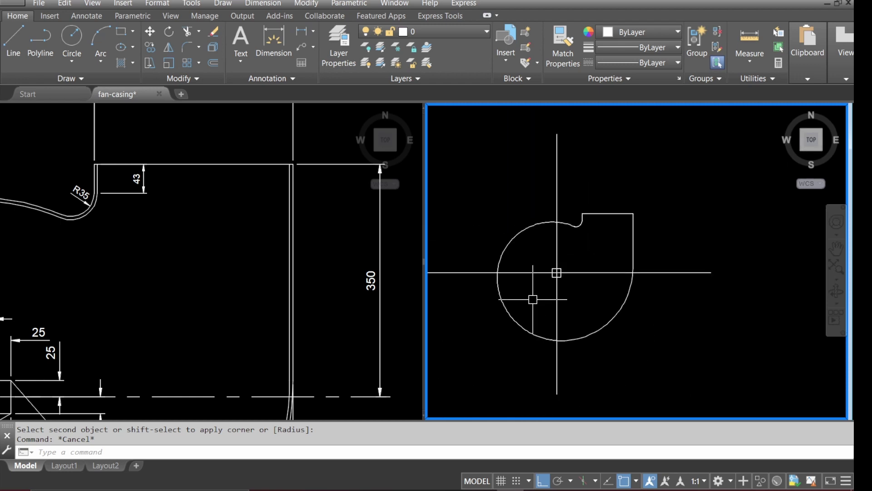
scroll(532, 298, up, 3)
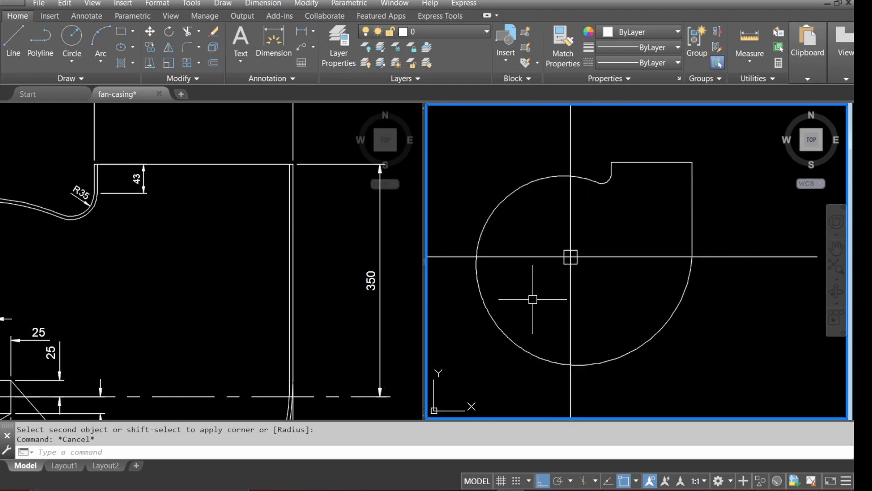
click(206, 245)
scroll(166, 220, down, 4)
scroll(161, 219, down, 2)
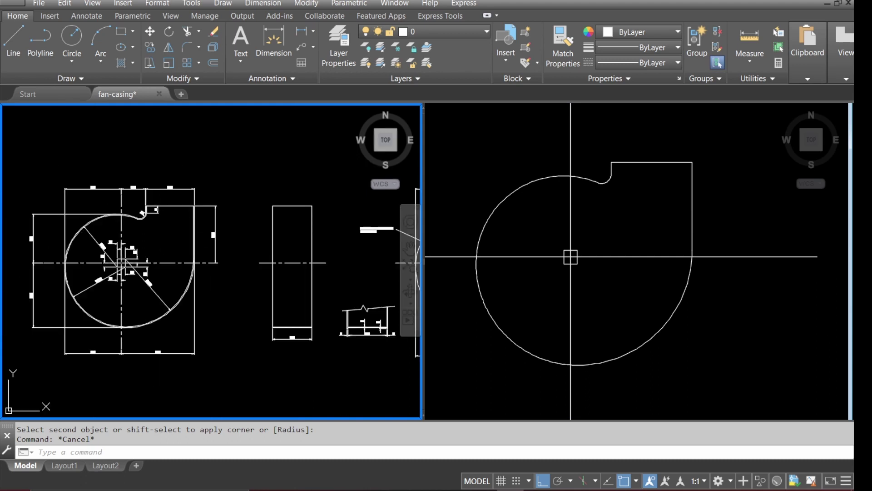
scroll(173, 226, down, 2)
scroll(300, 269, up, 4)
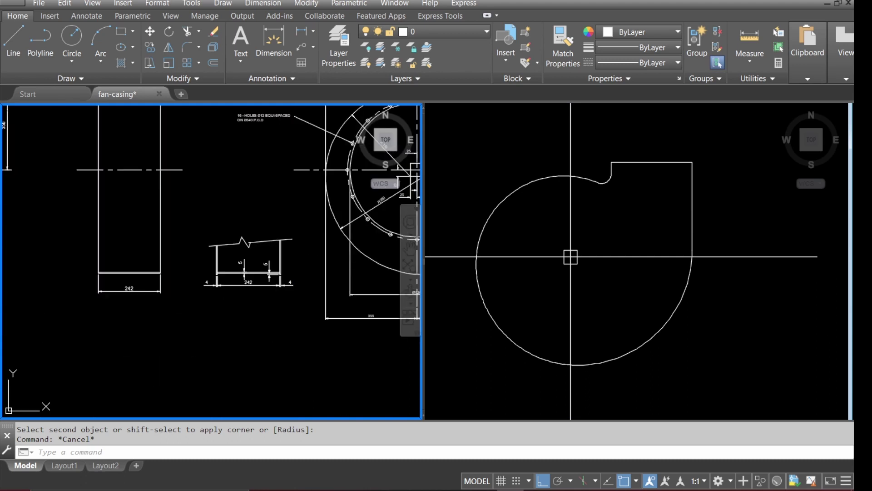
scroll(273, 263, up, 1)
scroll(249, 258, up, 2)
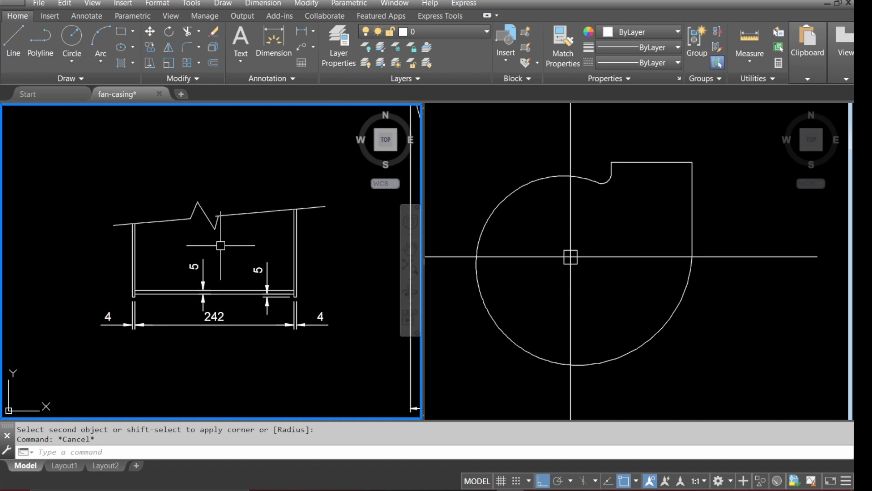
scroll(221, 245, up, 2)
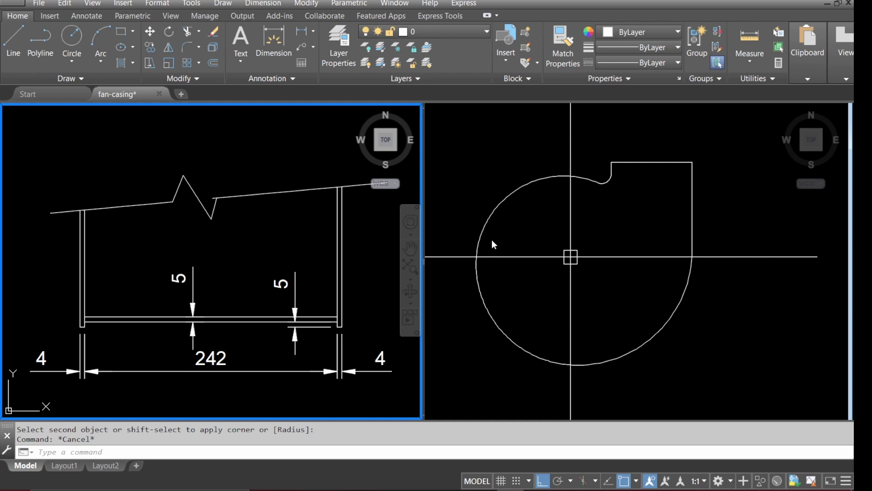
Convert the R35 fillet arc at the casing outlet's inner corner into a polyline with PEDIT.
click(536, 219)
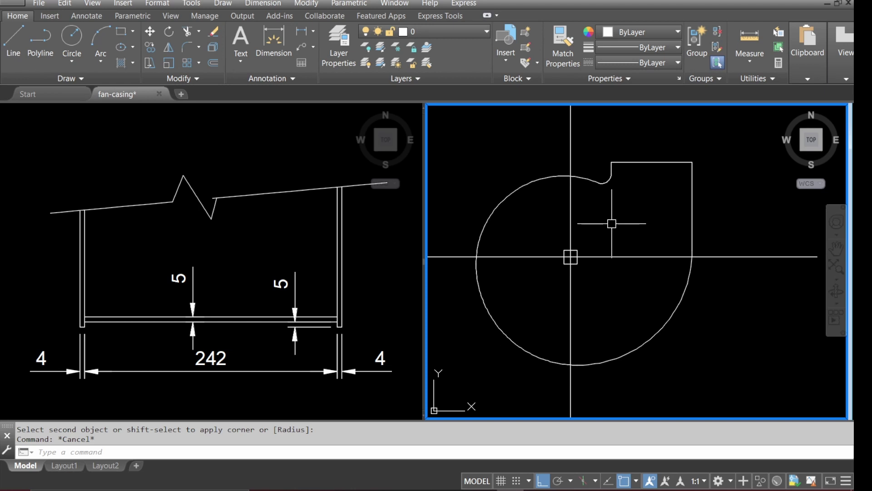
text(PEDIT)
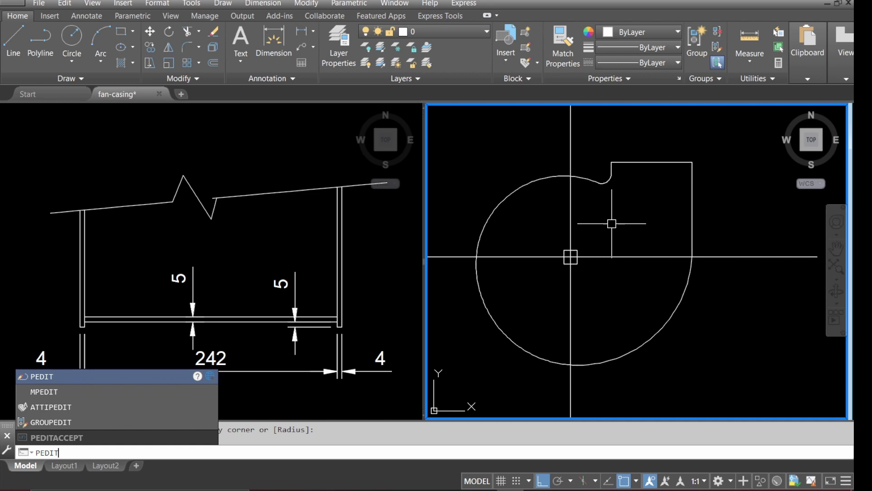
key(Return)
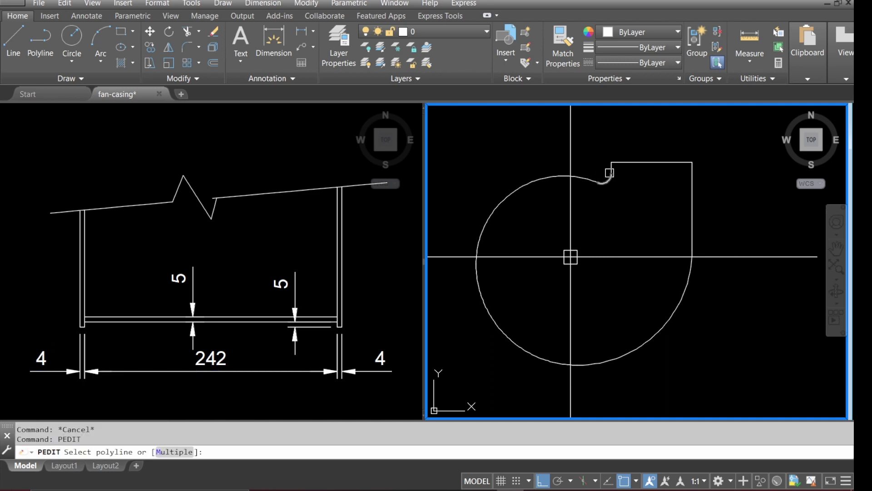
click(611, 173)
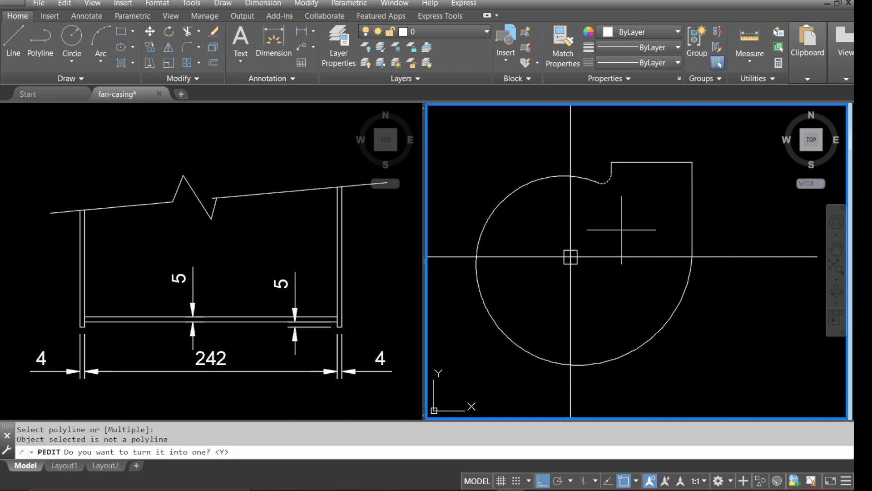
key(Return)
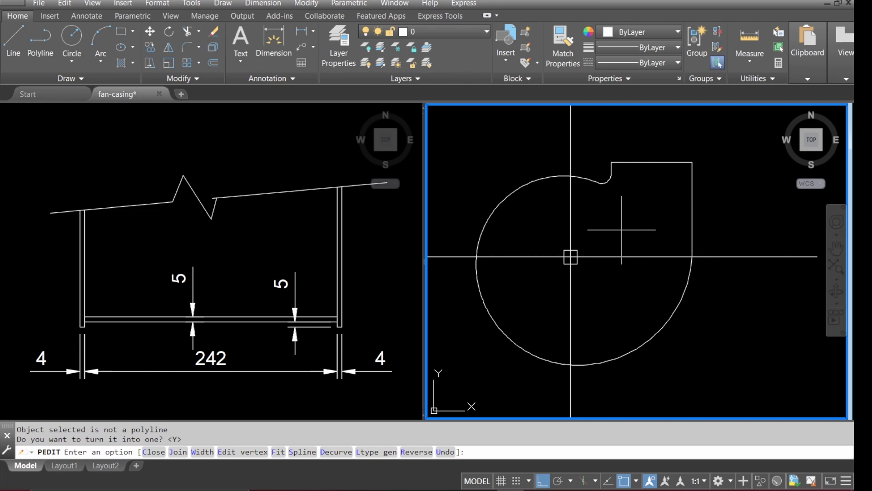
Join the outlet's lines and all the casing arcs to the fillet polyline, making the front view outline one polyline.
text(J)
key(Return)
click(540, 207)
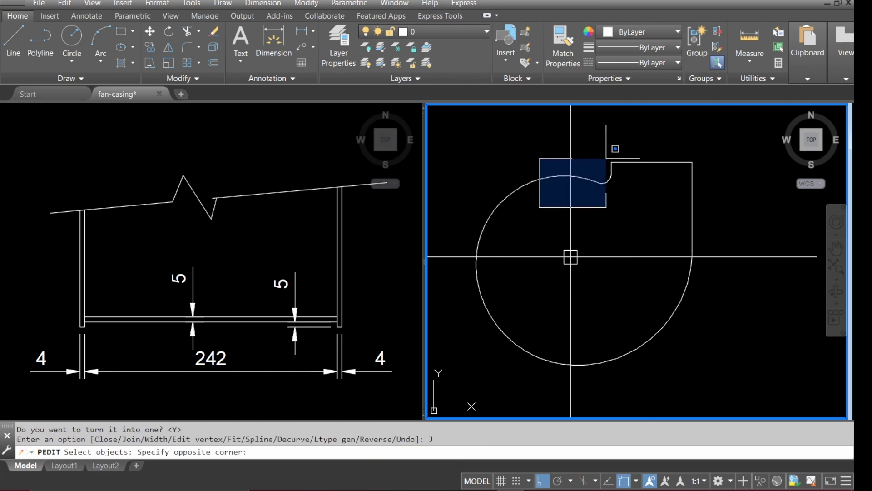
click(612, 156)
click(543, 177)
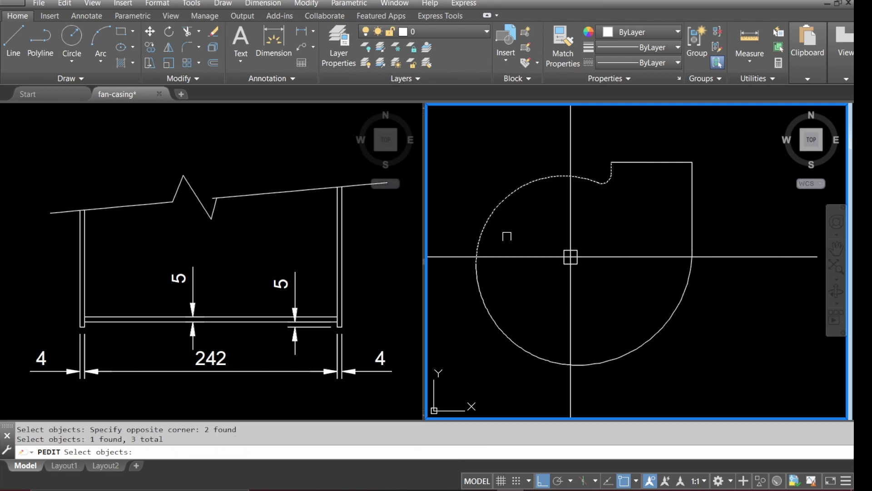
click(493, 301)
click(475, 324)
click(643, 344)
click(652, 302)
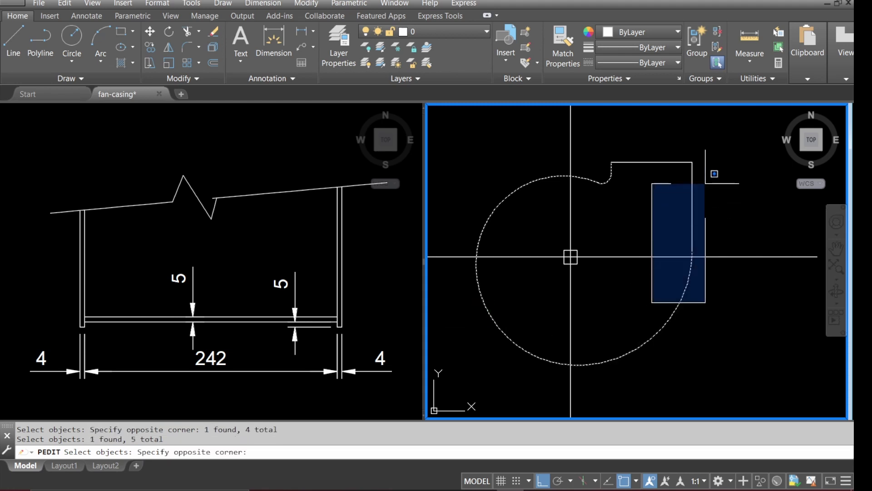
click(723, 148)
key(Return)
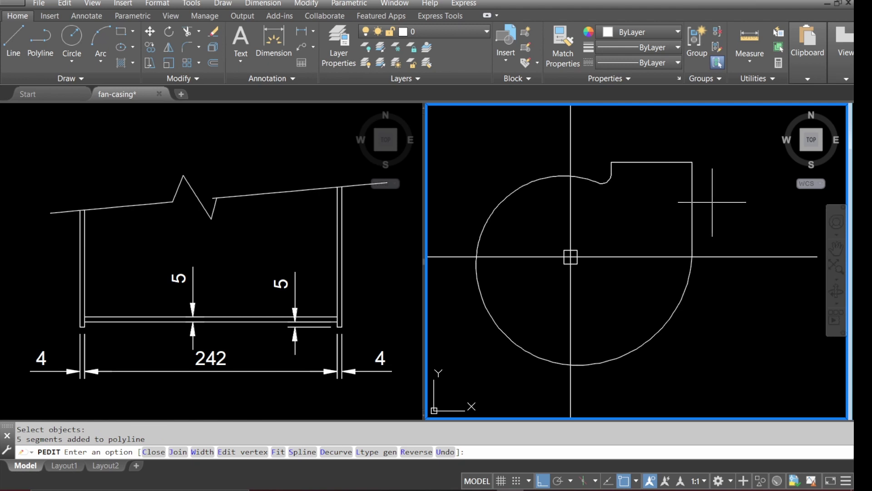
key(Escape)
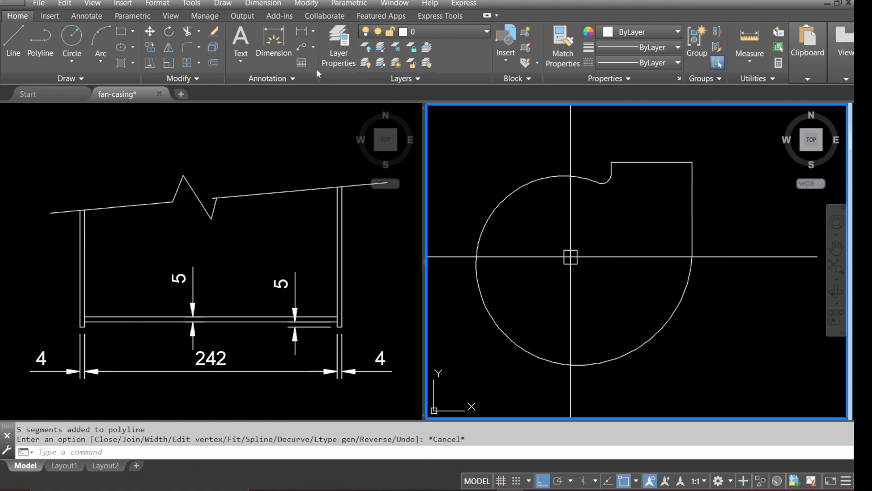
Offset the casing outline polyline 5 inward for the plate thickness.
click(215, 62)
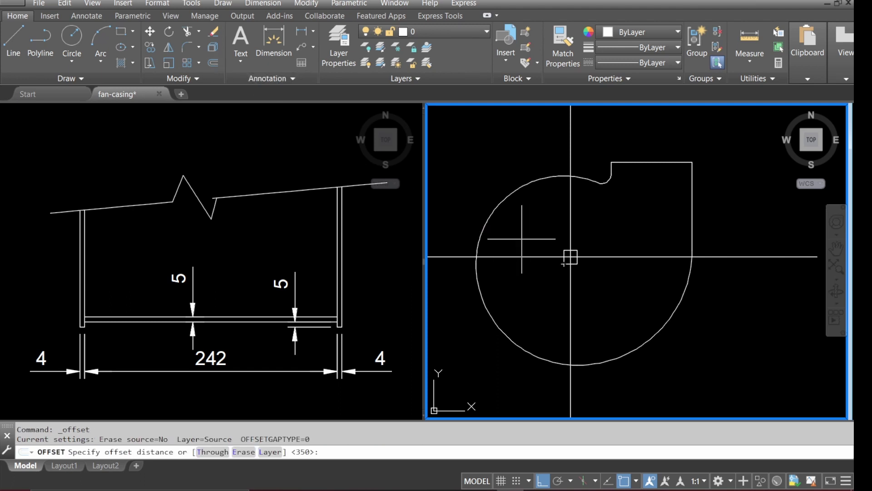
text(5)
key(Return)
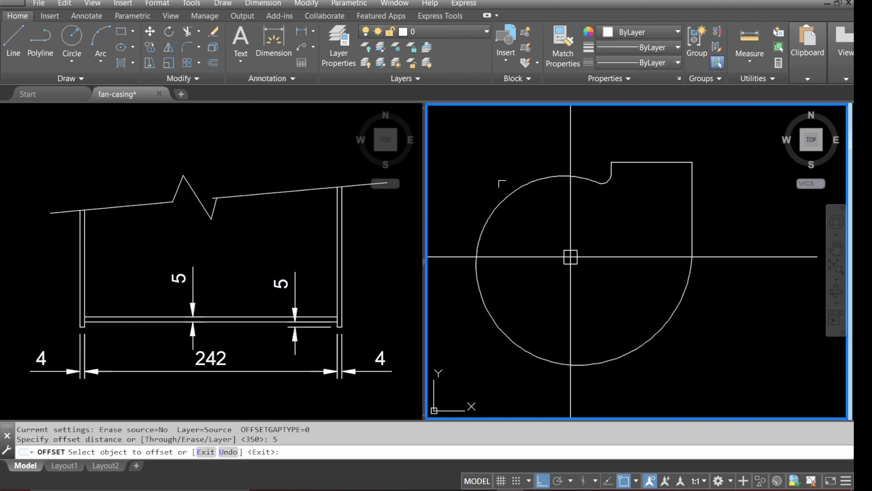
click(512, 194)
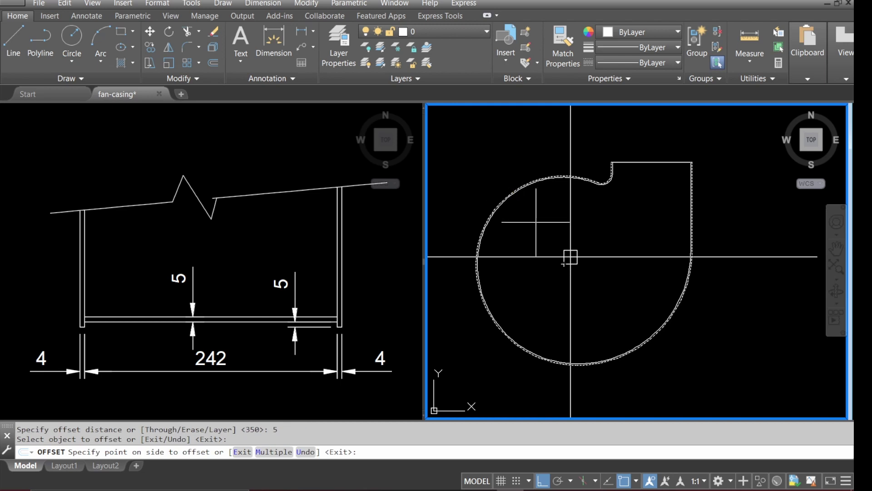
click(536, 222)
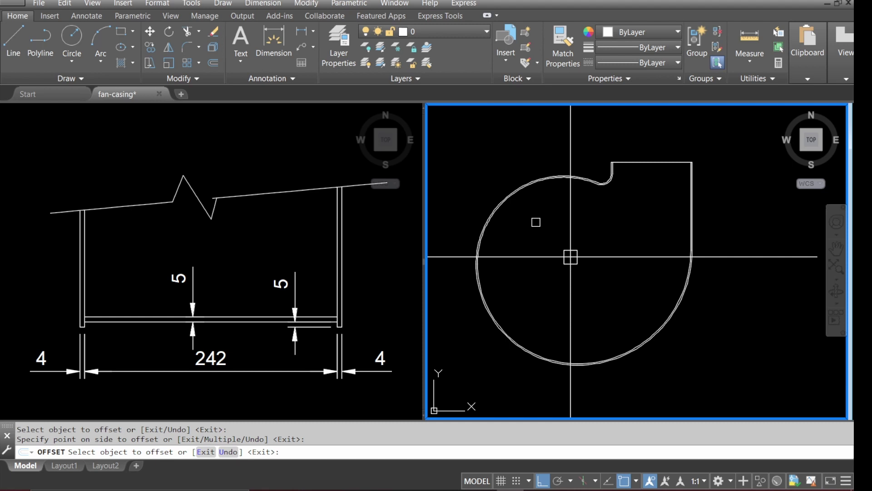
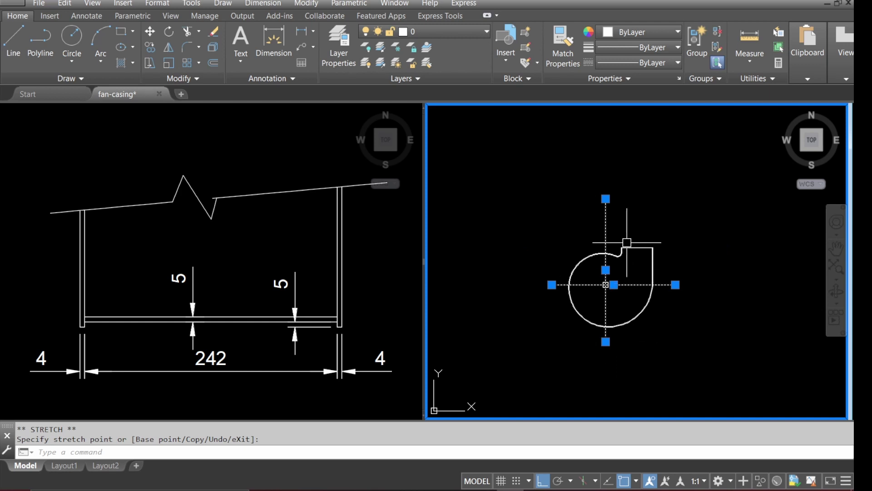
Shorten the vertical centre line by moving its upper end down to just above the casing outlet.
scroll(627, 237, up, 2)
click(594, 174)
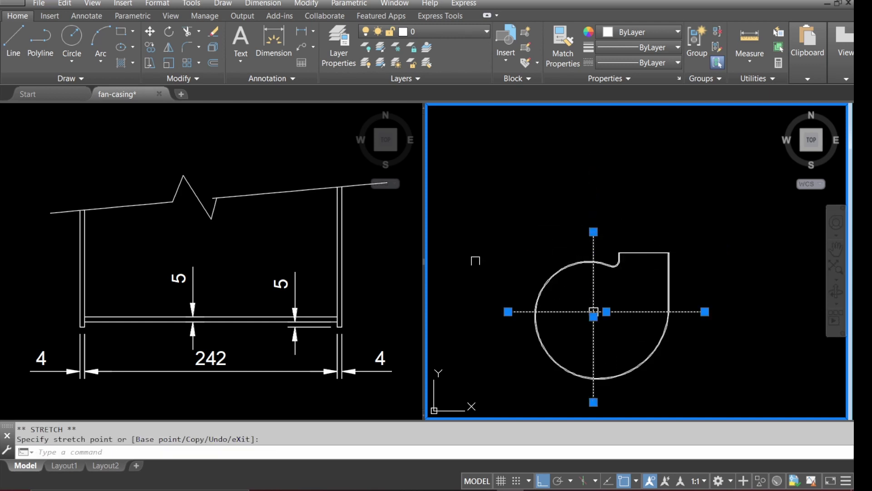
key(Escape)
scroll(483, 225, down, 1)
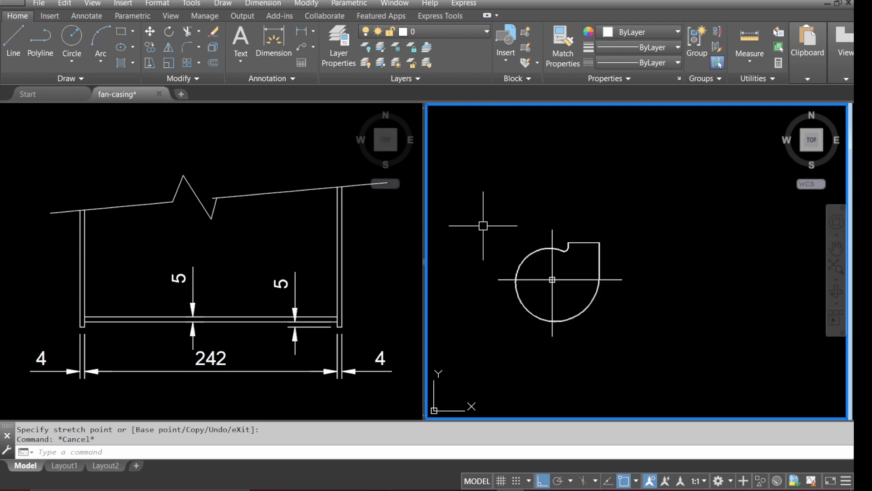
Examine the casing's side view in the reference drawing, including its width dimension and its bottom plate lines.
click(260, 261)
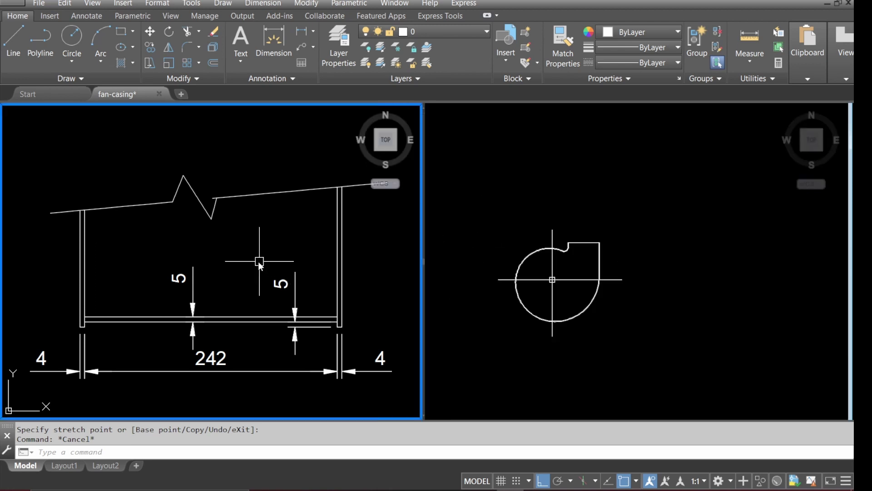
scroll(300, 276, down, 5)
scroll(301, 276, down, 3)
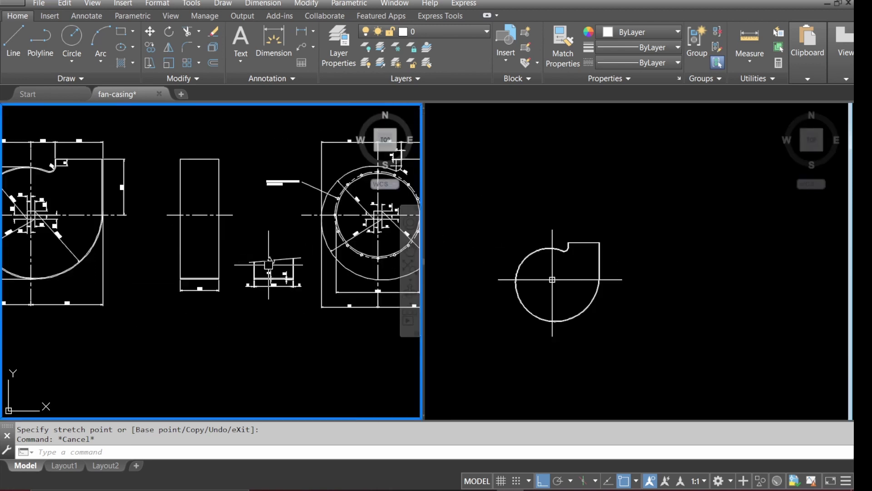
scroll(233, 250, up, 5)
scroll(174, 290, down, 2)
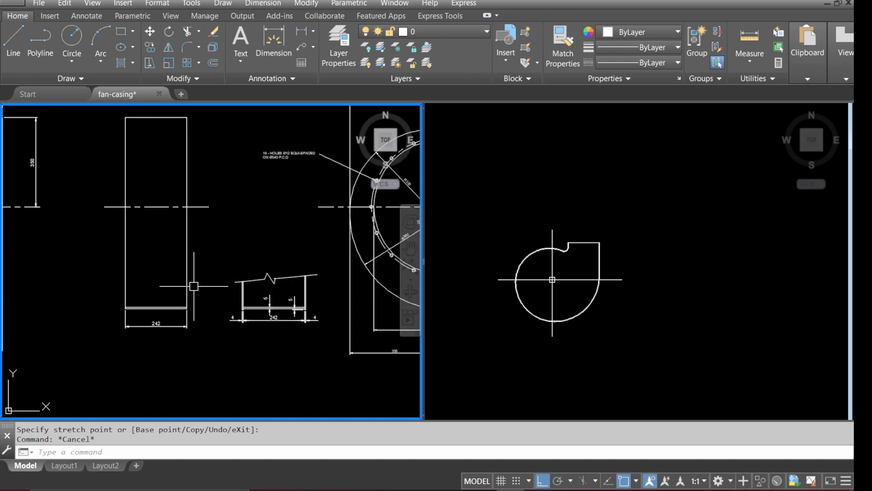
text(z)
key(Return)
text(w)
key(Return)
click(97, 339)
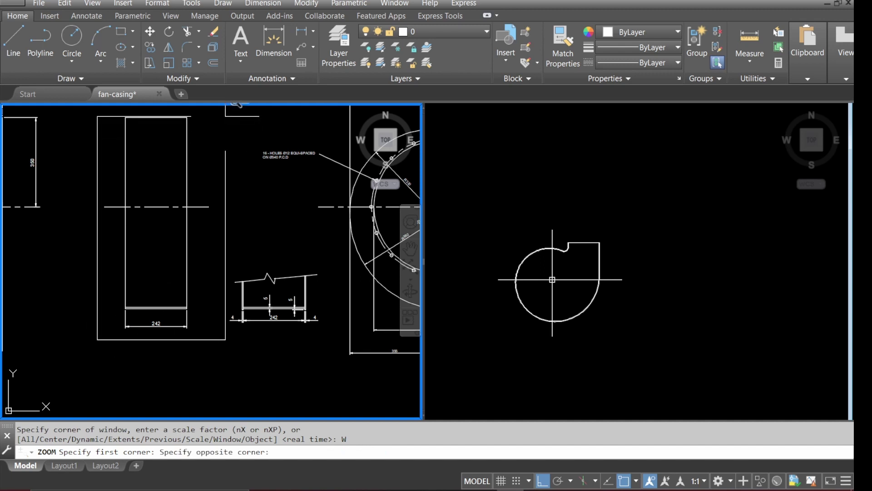
click(225, 117)
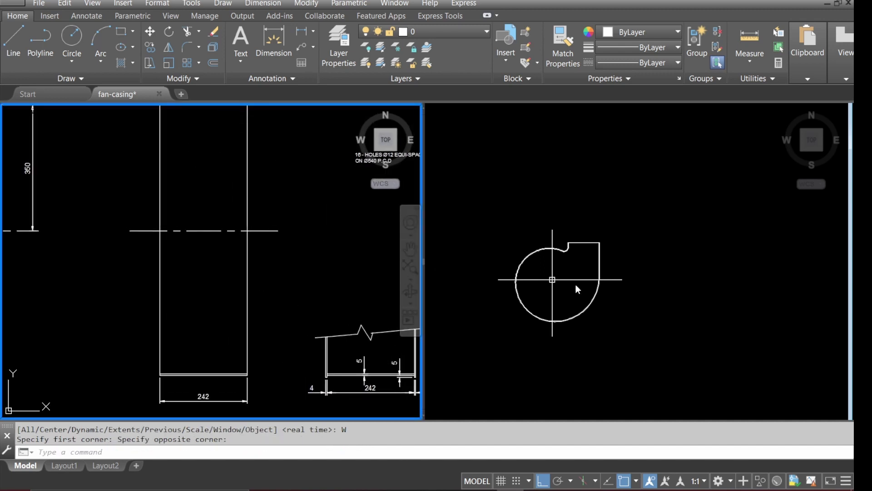
Draw a vertical line about 1048 long beside the front view, east of the outlet, as the side view's first edge.
click(643, 280)
scroll(635, 279, up, 2)
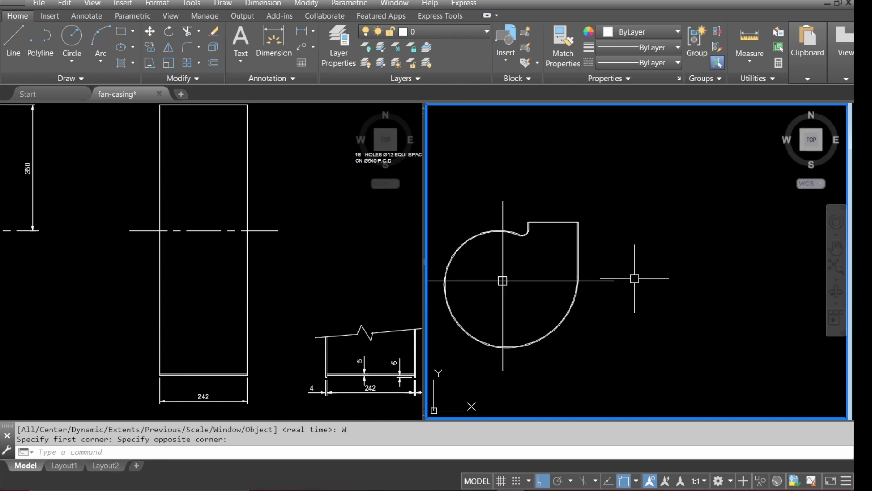
click(21, 44)
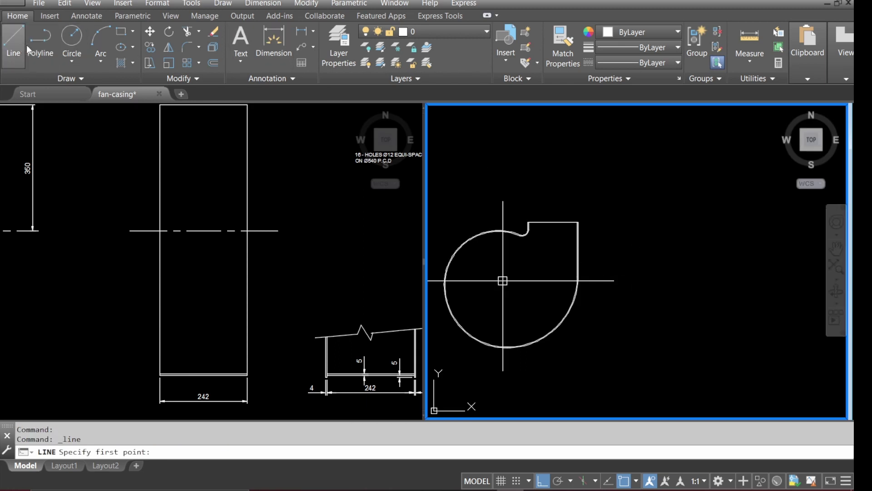
click(651, 188)
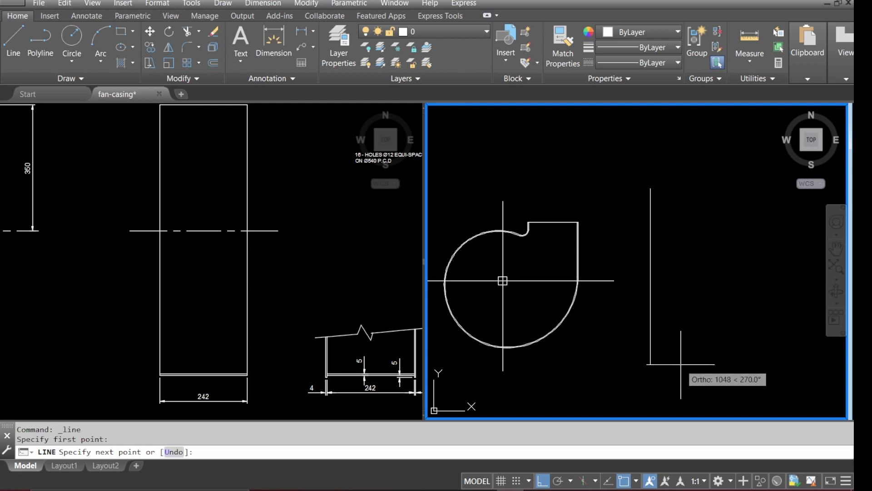
click(651, 365)
key(Return)
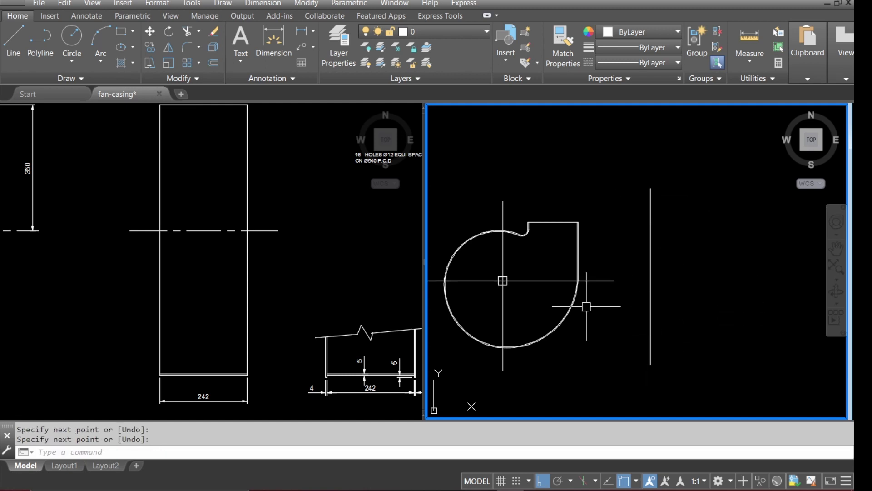
Offset the side view's vertical line 242 to the east for its second edge.
text(off)
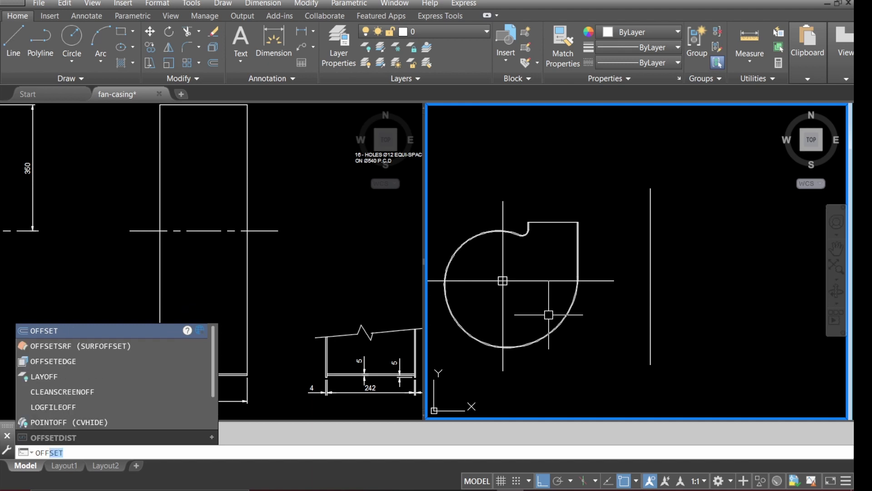
text(se)
key(Return)
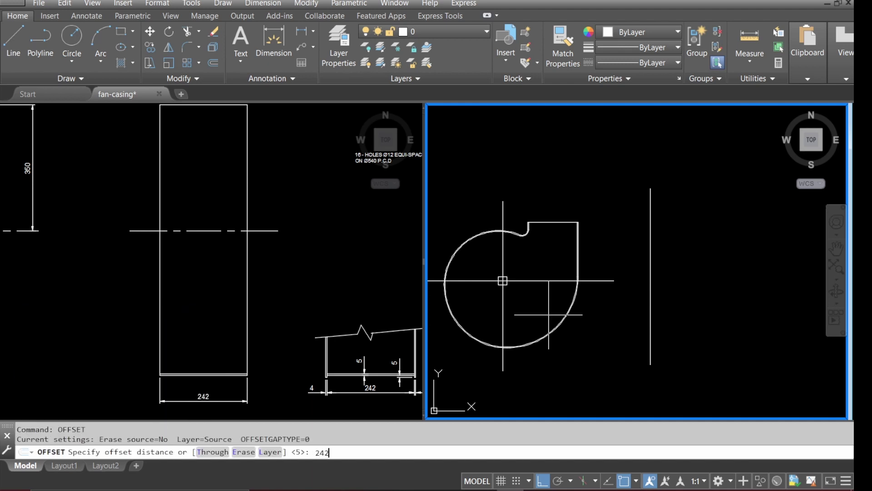
text(242)
key(Return)
click(650, 300)
click(673, 302)
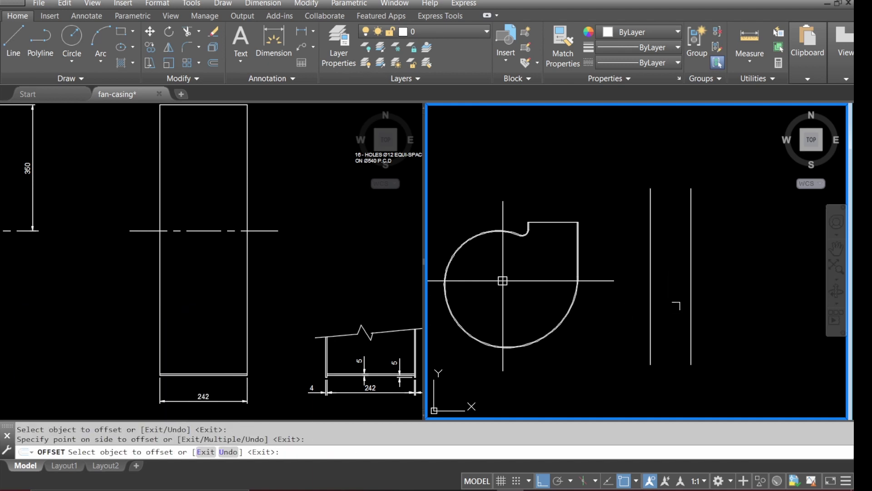
key(Return)
Draw a horizontal projection line about 1006 long from the midpoint of the outlet's upper edge across both side view verticals.
key(Return)
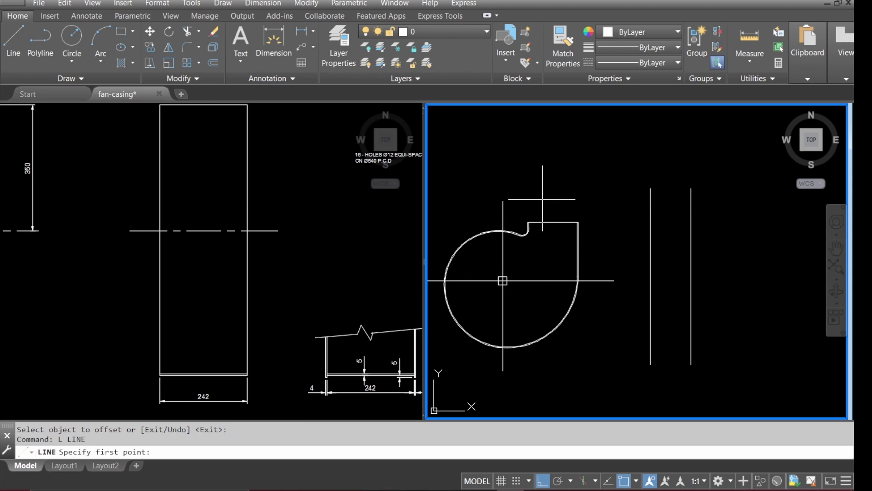
click(553, 222)
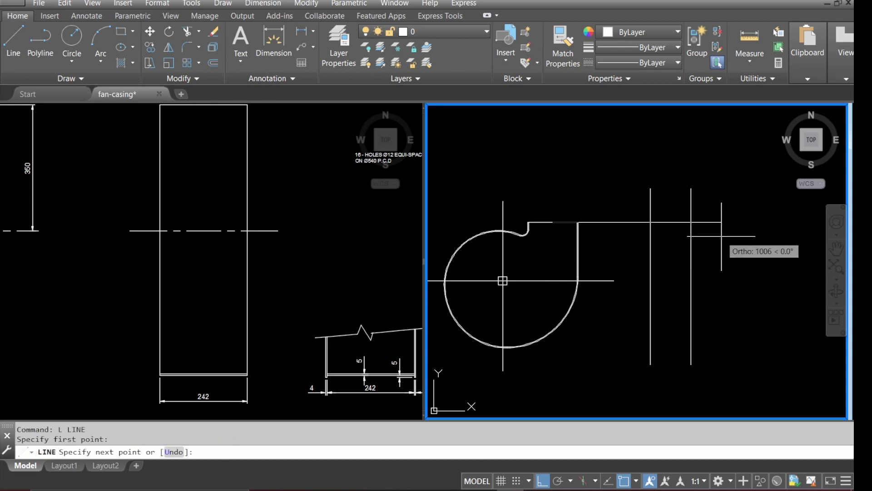
click(722, 222)
key(Return)
Draw a horizontal projection line from the lowest quadrant of the outer casing outline across both side view verticals.
text(L)
key(Return)
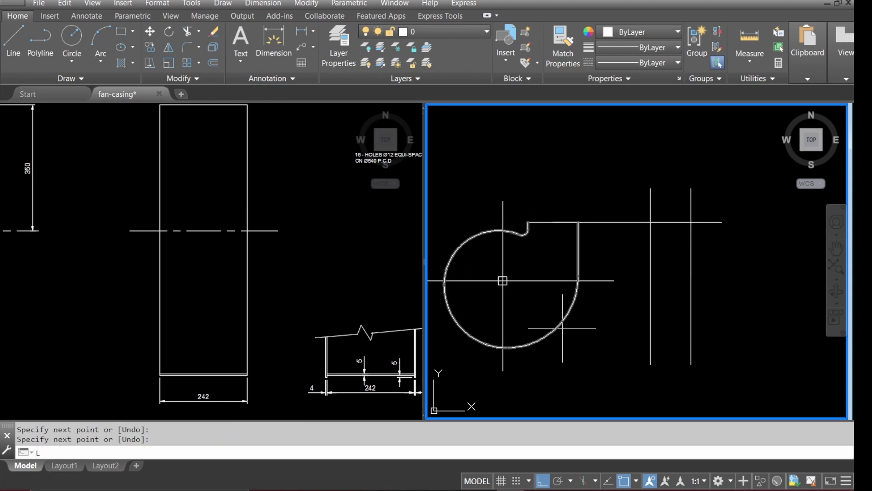
scroll(515, 359, up, 5)
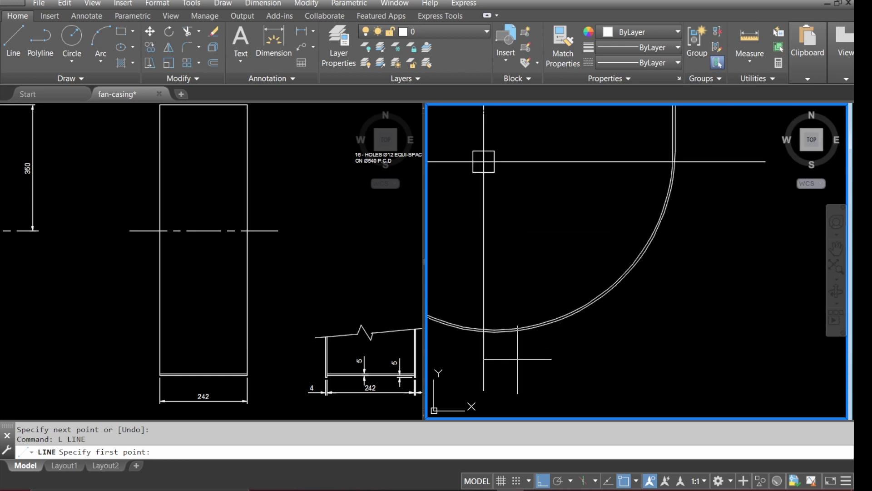
text(QUAD)
key(Return)
click(498, 333)
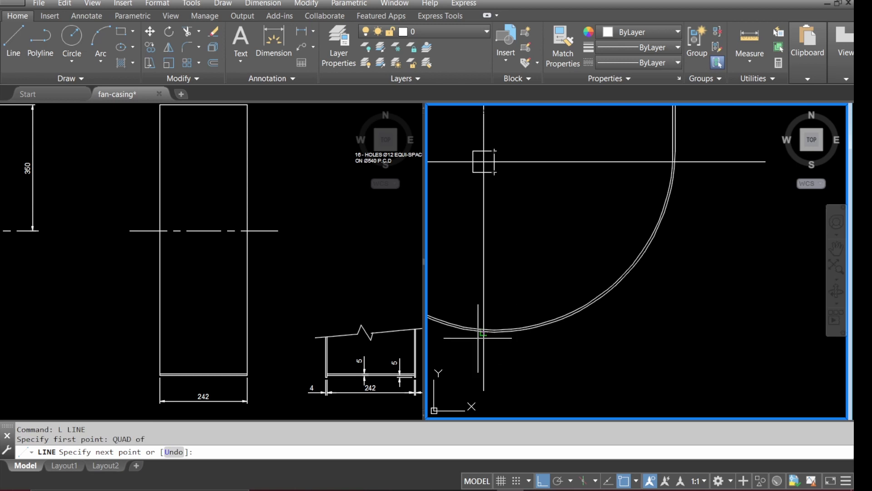
scroll(454, 359, down, 3)
click(681, 339)
key(Return)
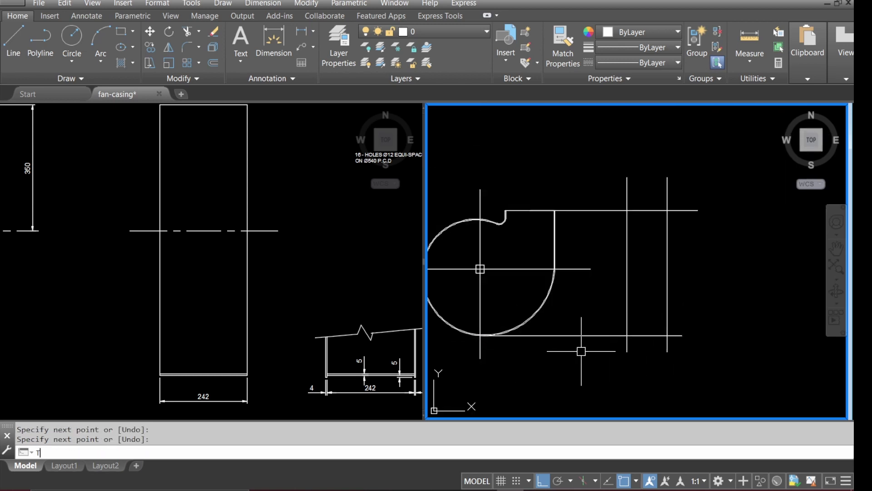
Trim the overhanging ends of the two side view verticals and both horizontal projection lines, leaving a closed rectangle.
text(TR)
key(Return)
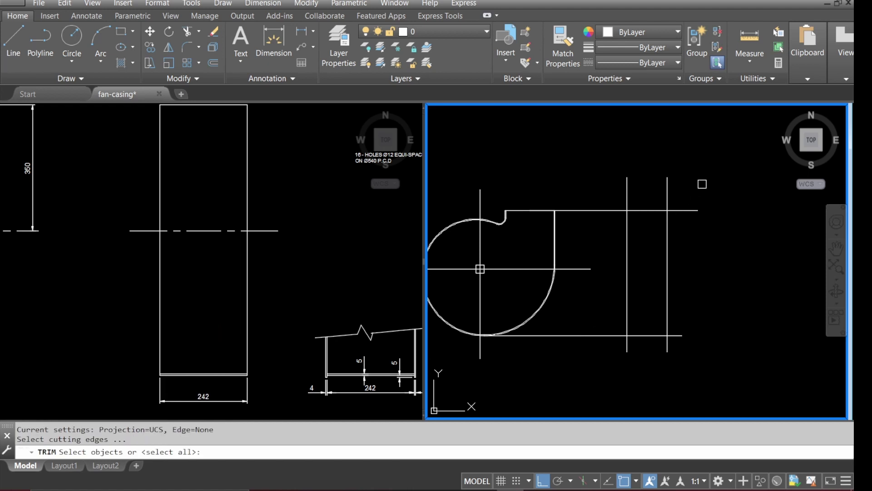
click(703, 184)
click(643, 344)
key(Return)
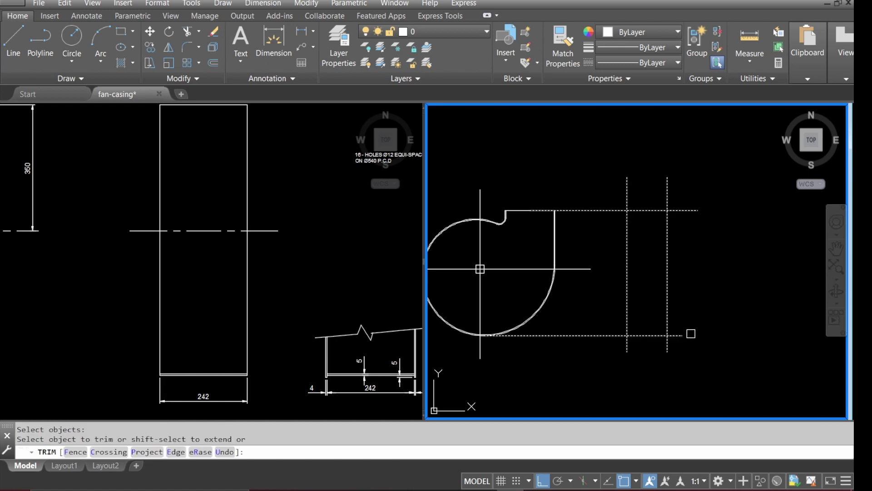
click(691, 334)
click(677, 345)
click(665, 349)
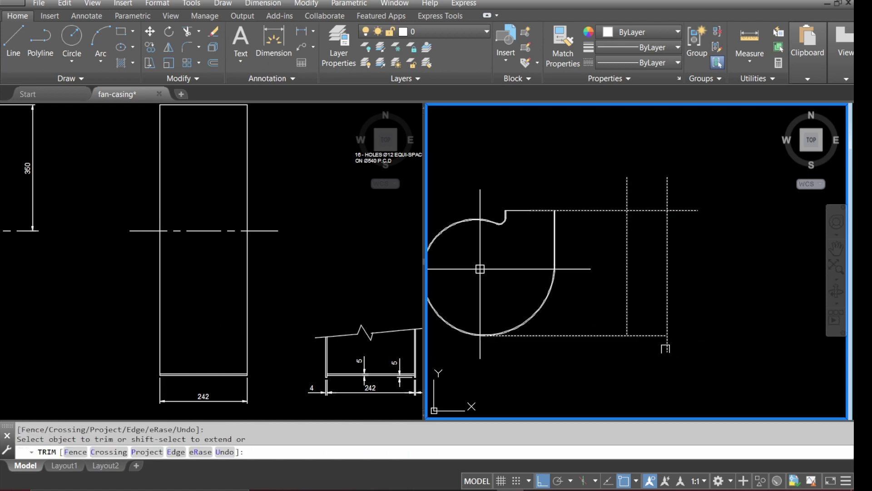
click(605, 345)
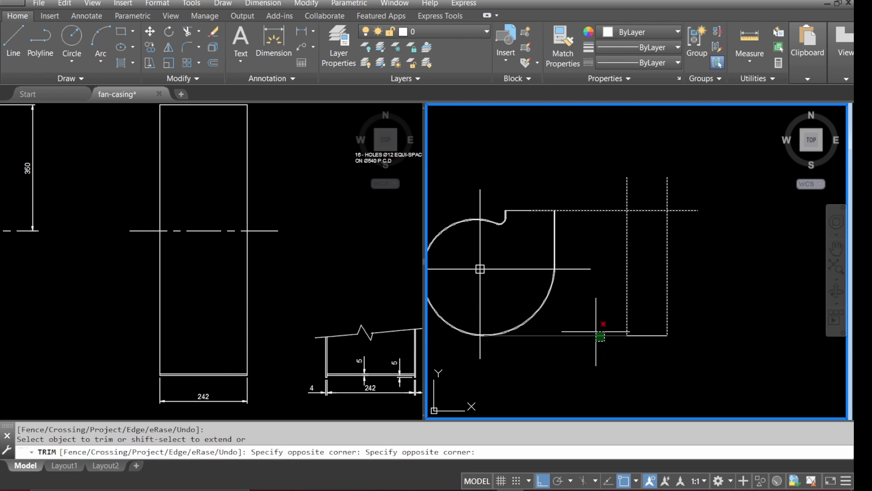
click(619, 301)
click(700, 159)
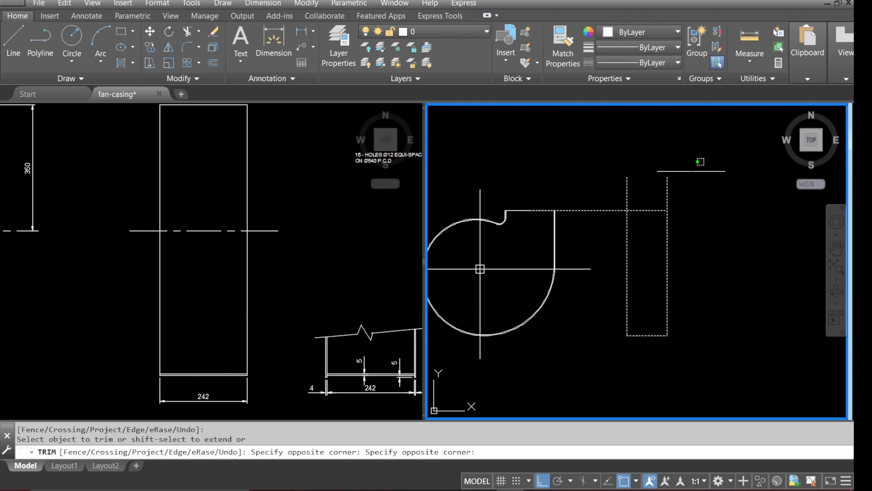
click(604, 216)
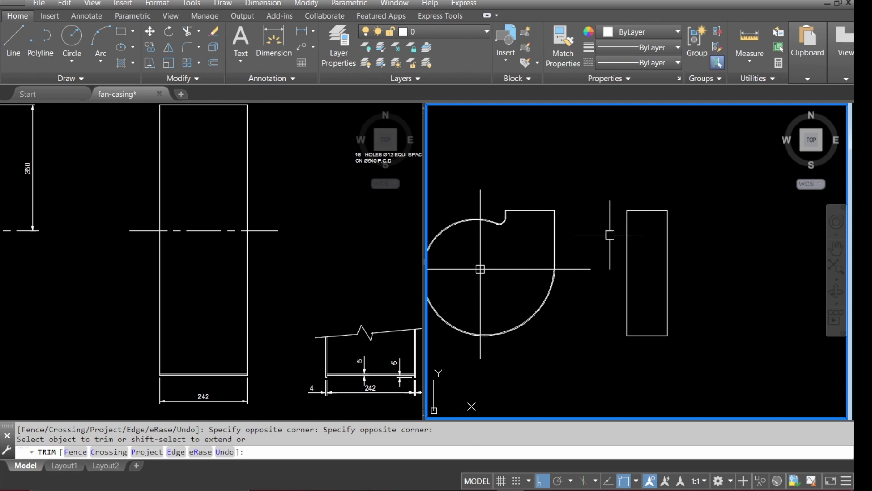
key(Return)
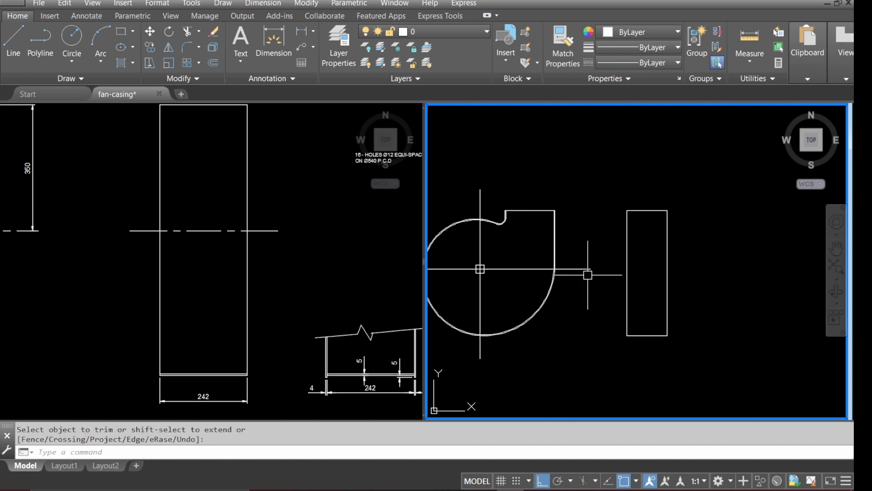
Draw a horizontal line about 604 long from the east end of the front view's horizontal centre line across the side view.
text(l)
key(Return)
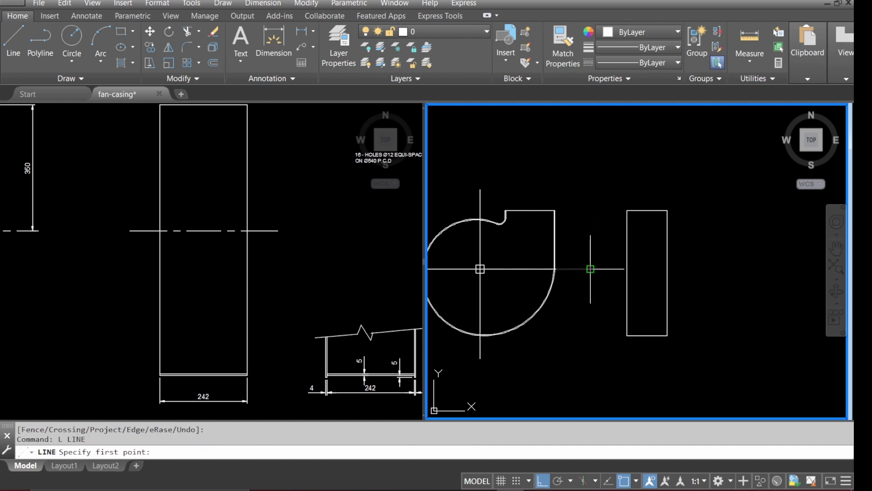
click(591, 269)
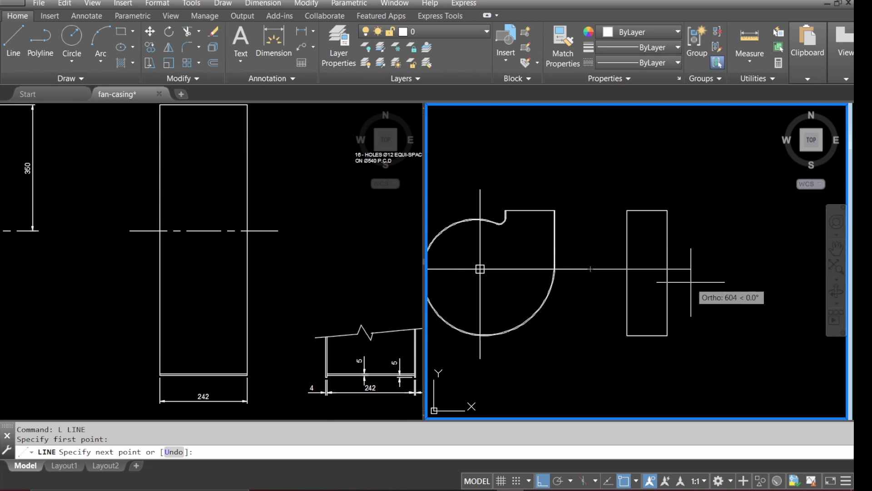
click(691, 282)
key(Return)
Shorten the side view's horizontal centre line at its west end to leave a gap from the front view's centre line.
scroll(595, 270, up, 4)
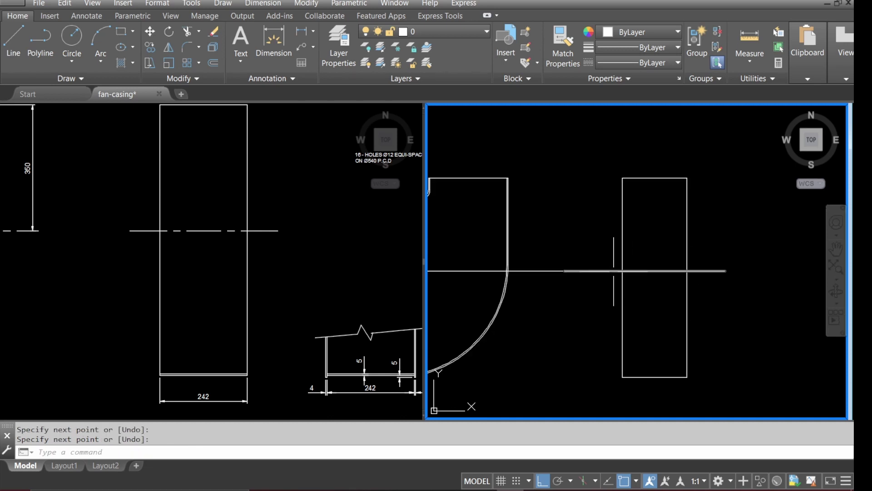
click(589, 270)
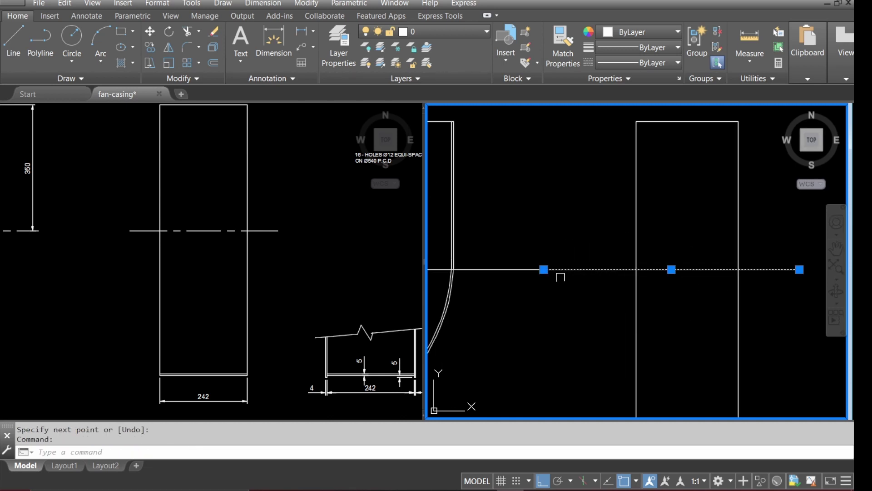
click(544, 270)
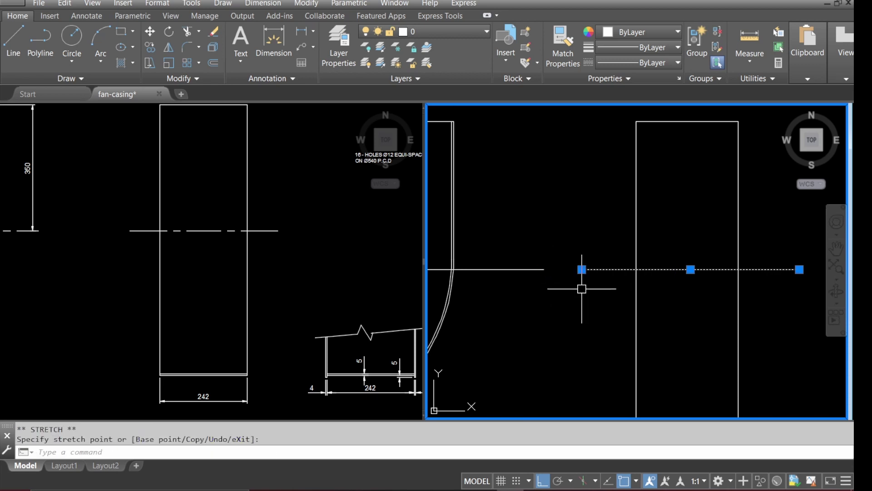
scroll(582, 289, down, 2)
key(Escape)
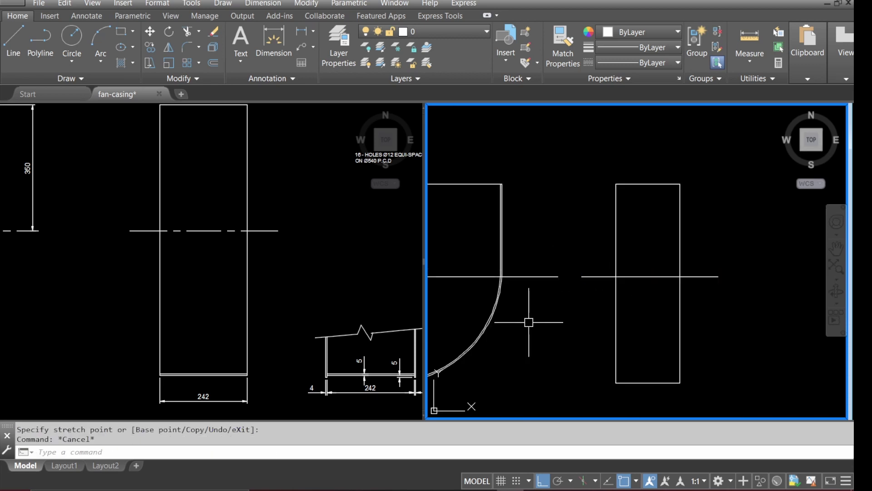
Examine the plate thickness and flange dimensions in the broken section detail of the reference drawing.
click(268, 307)
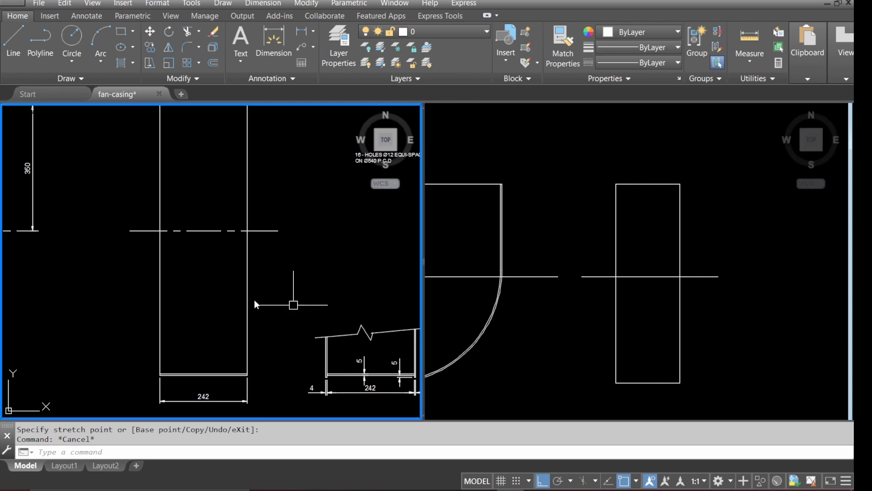
scroll(273, 303, down, 2)
scroll(332, 354, up, 2)
scroll(331, 354, up, 2)
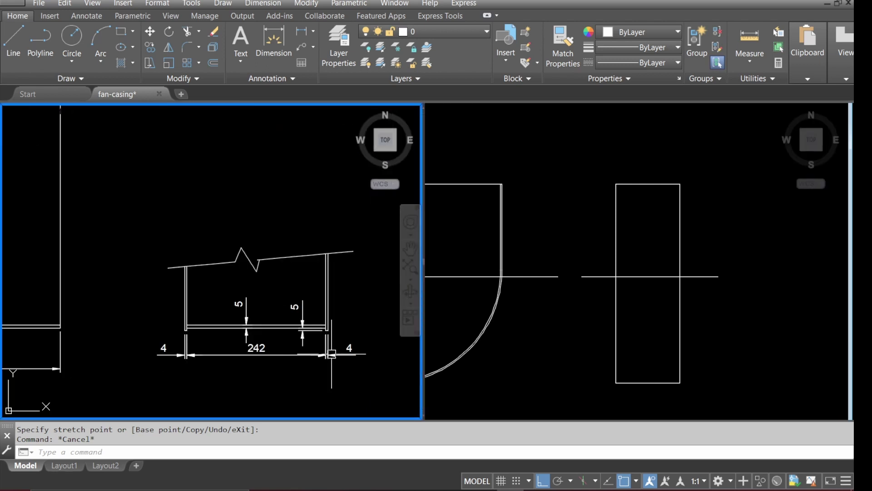
scroll(277, 334, up, 2)
scroll(269, 333, down, 2)
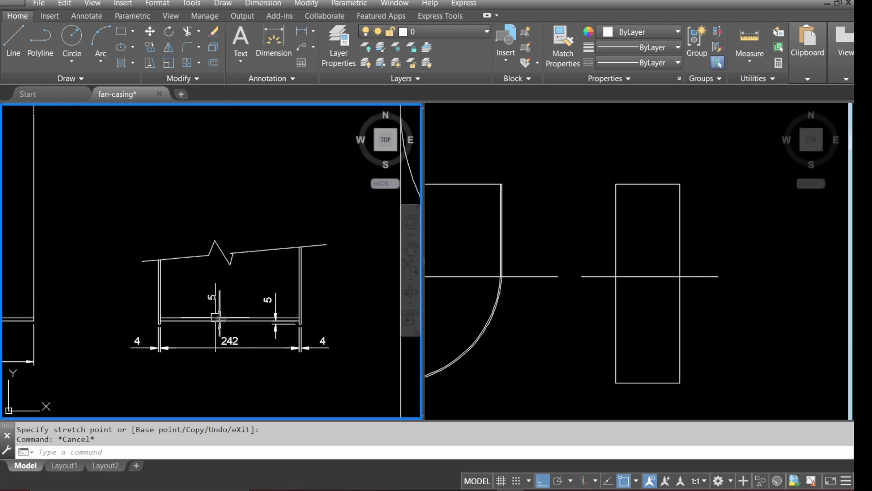
scroll(284, 337, up, 2)
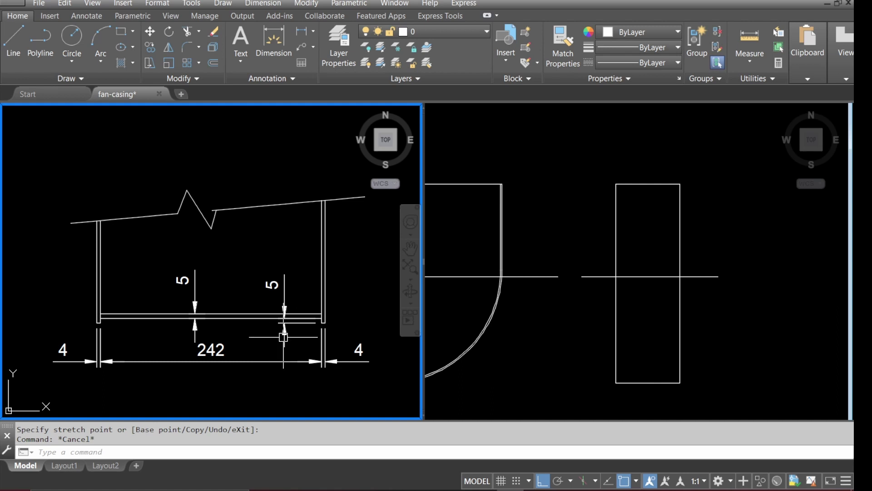
Offset the side view's lower edge 5 upward into the rectangle for the plate thickness.
click(681, 347)
scroll(648, 389, up, 2)
scroll(647, 389, up, 2)
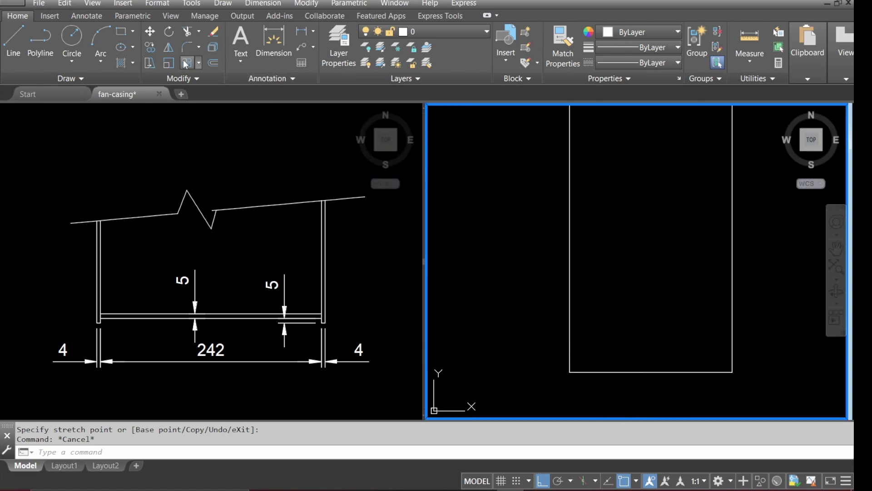
click(214, 63)
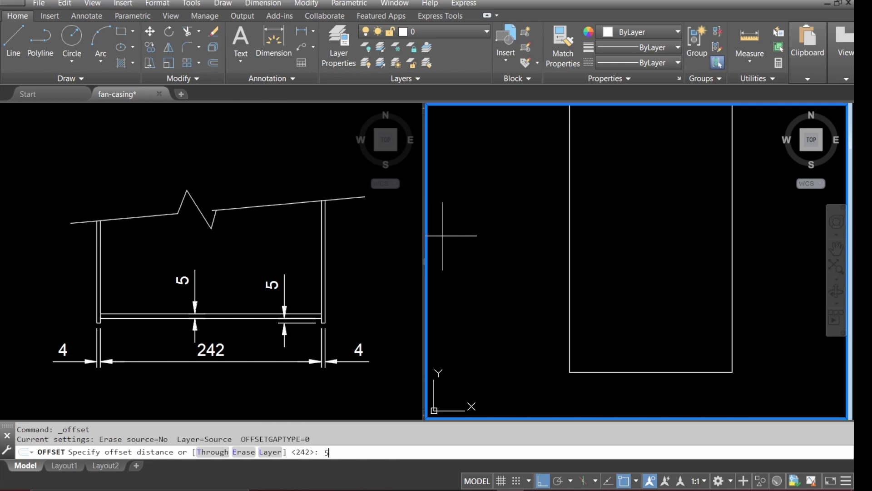
text(5)
key(Return)
click(615, 370)
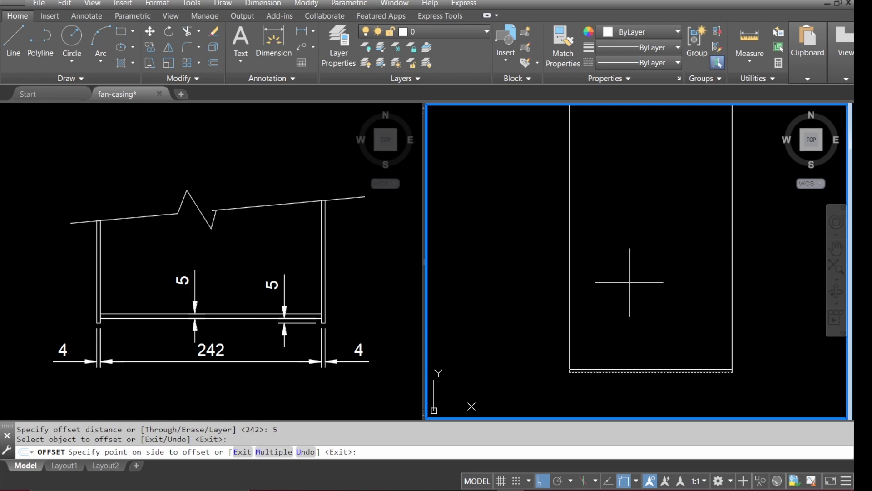
click(630, 282)
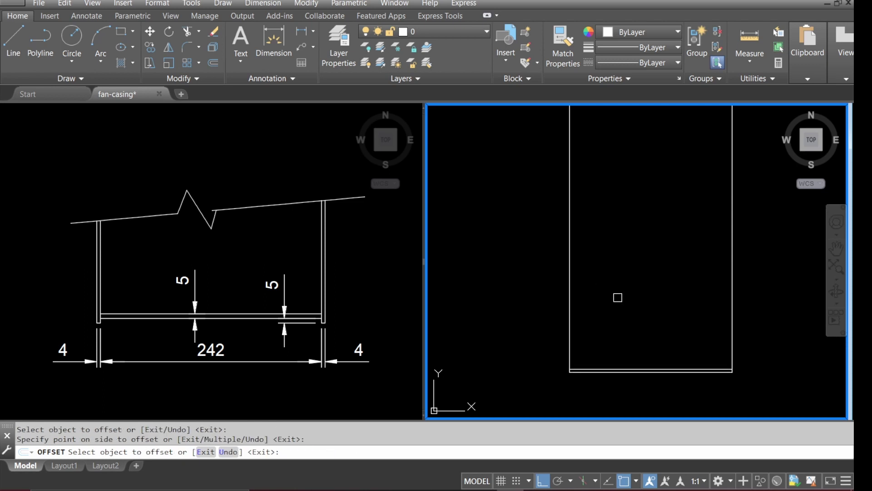
key(Escape)
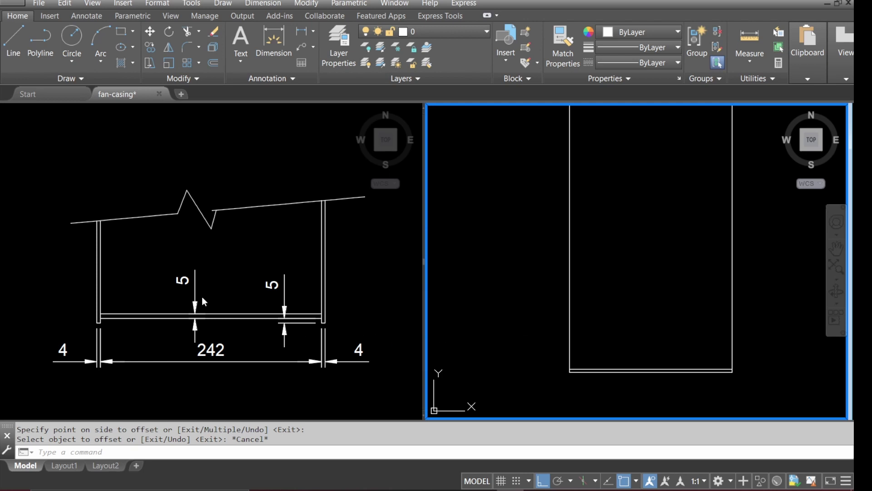
Compare the reference drawing's side view and broken section detail with the side view drawn so far.
click(228, 265)
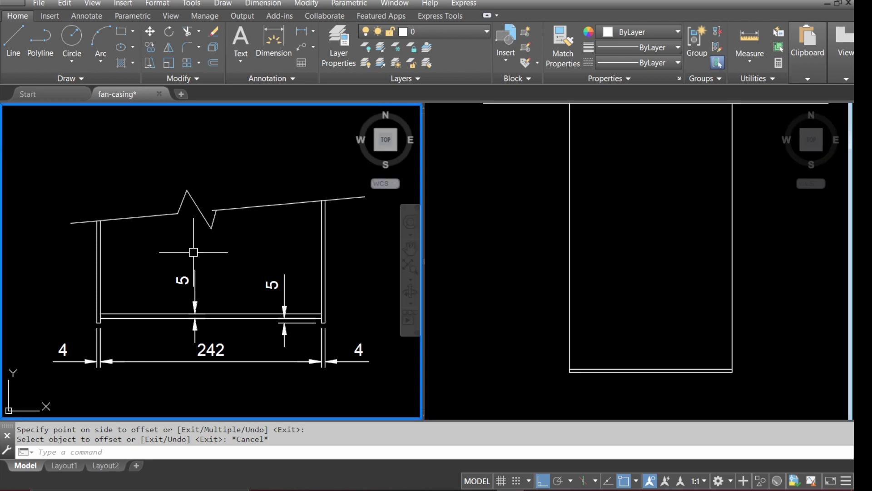
scroll(189, 254, down, 4)
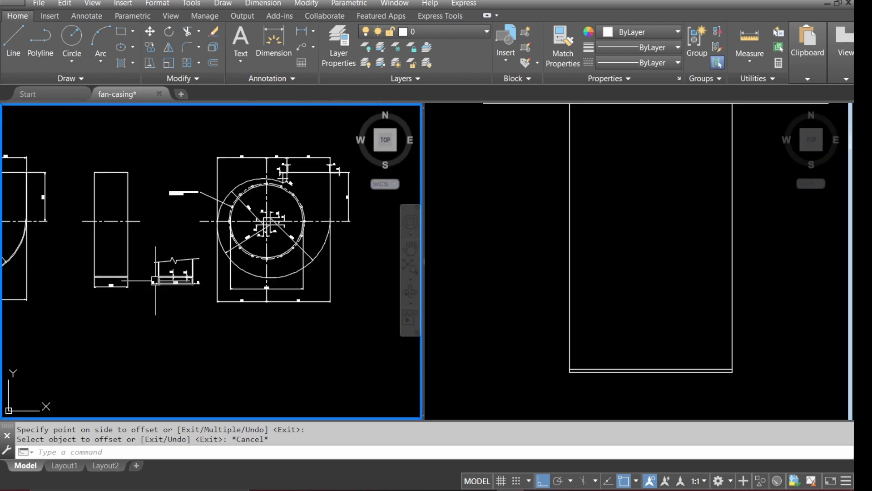
click(608, 257)
scroll(608, 257, down, 4)
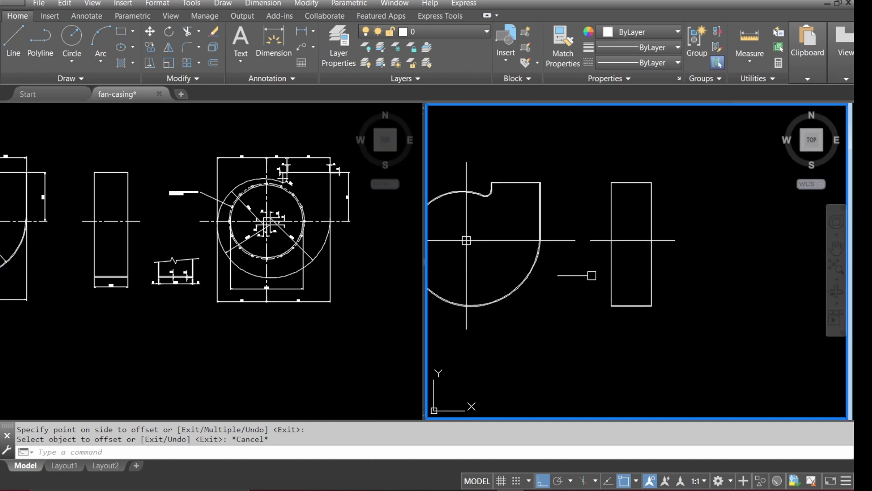
scroll(591, 278, down, 4)
scroll(644, 279, up, 4)
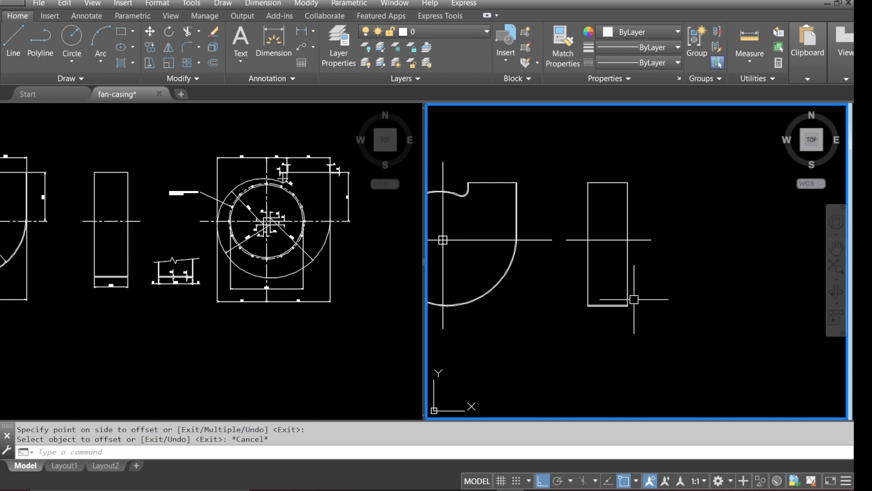
scroll(634, 299, up, 2)
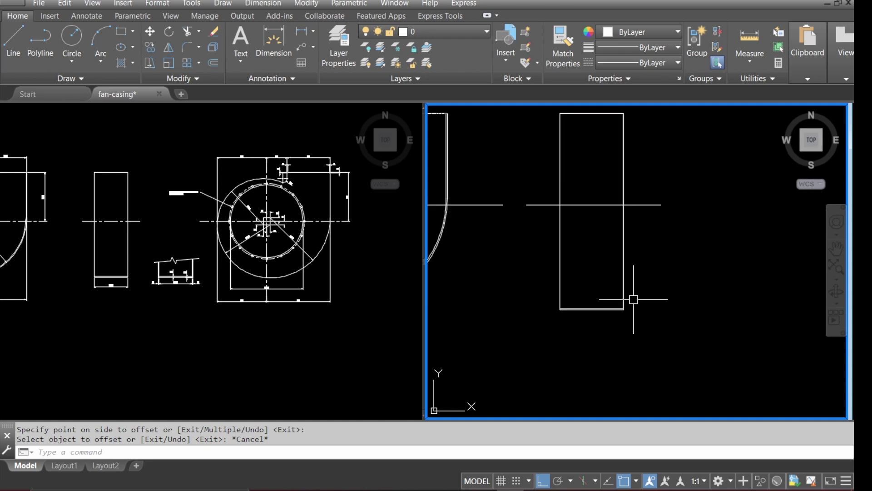
click(184, 306)
scroll(173, 278, up, 5)
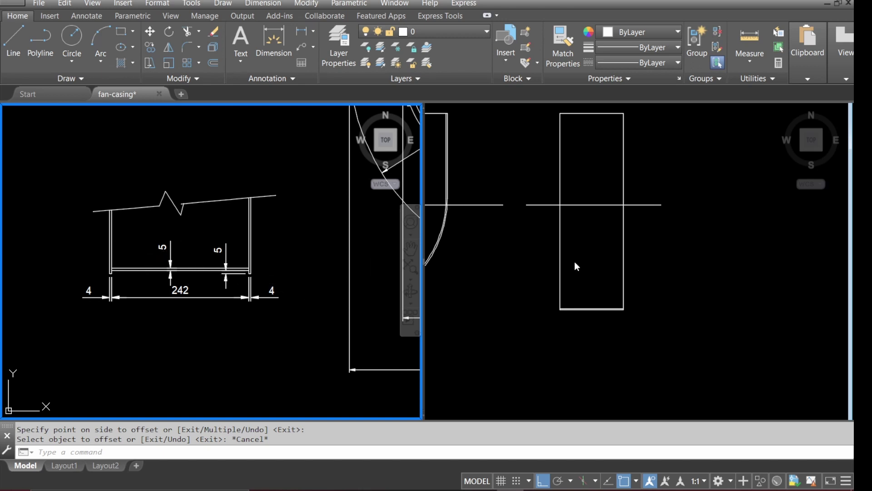
key(Escape)
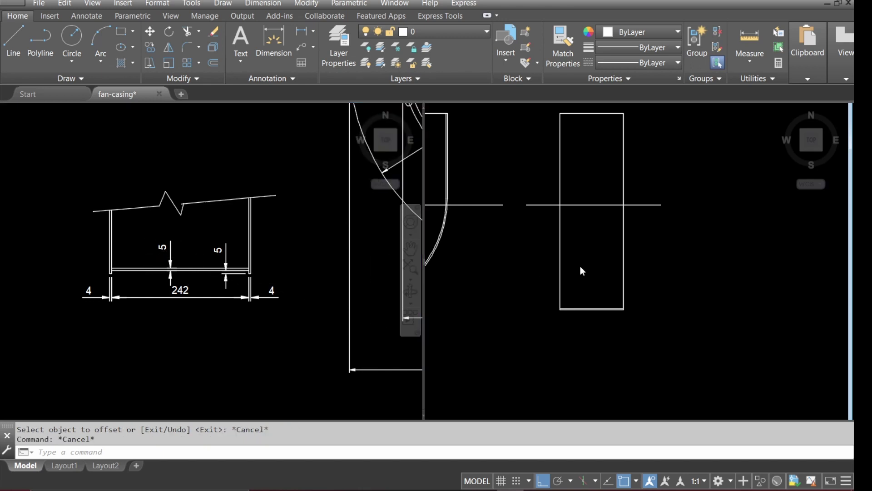
Copy the side view's west vertical and its two lower plate lines to the empty space east of the side view.
click(580, 267)
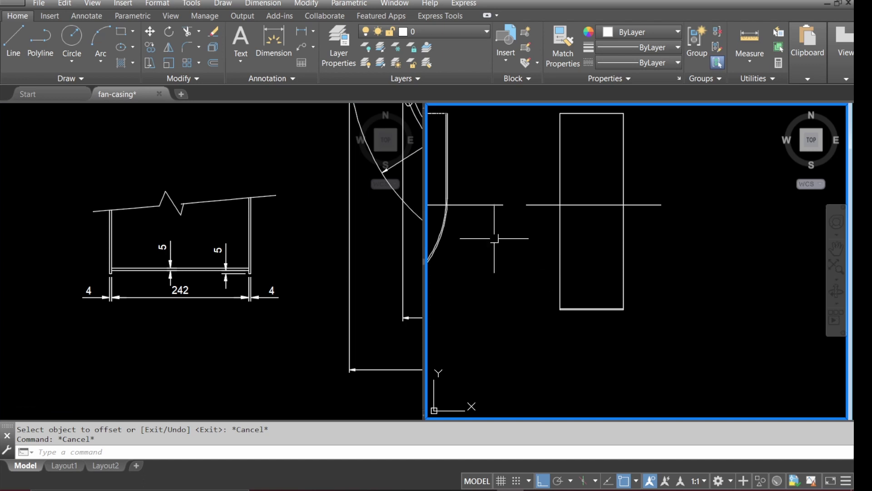
click(152, 49)
click(583, 267)
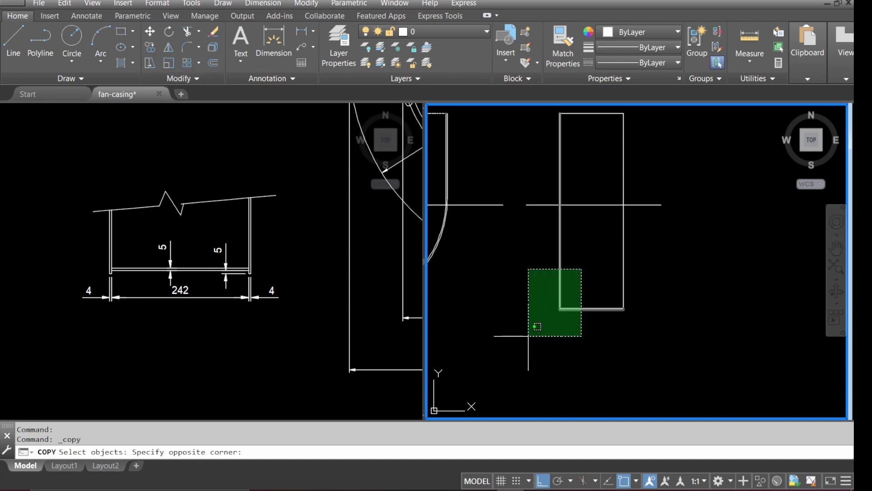
click(527, 334)
key(Return)
click(547, 344)
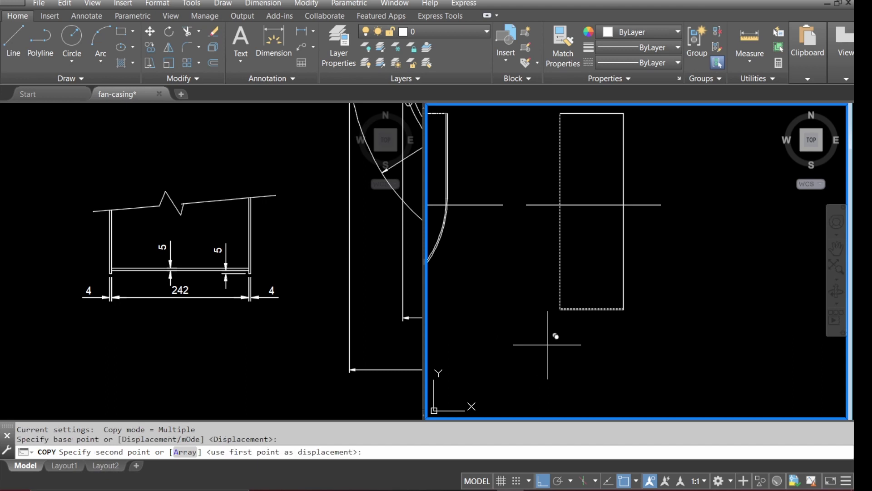
click(713, 375)
key(Escape)
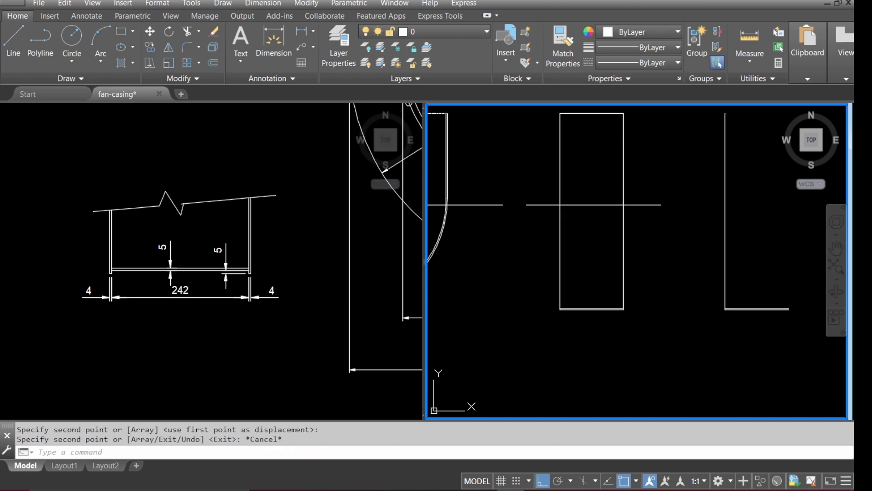
scroll(715, 354, down, 3)
scroll(719, 321, up, 5)
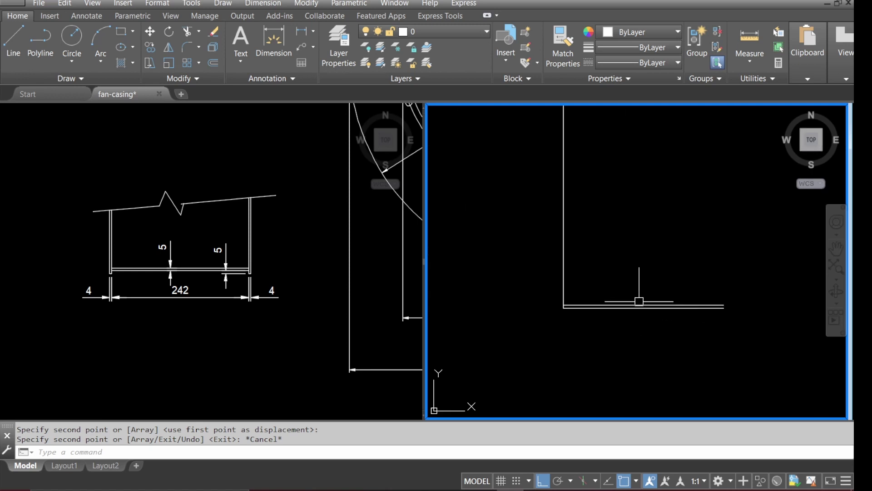
scroll(615, 312, up, 3)
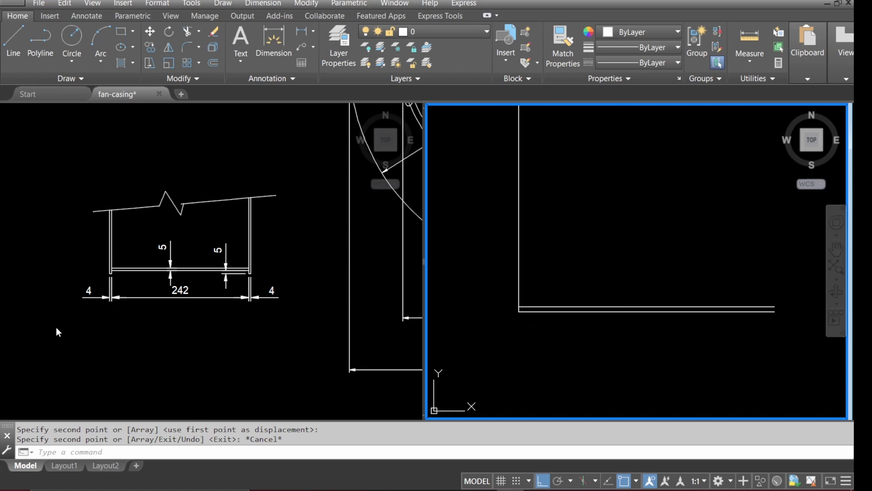
Offset the copied detail's west vertical line 4 outward to form the flange thickness.
key(Escape)
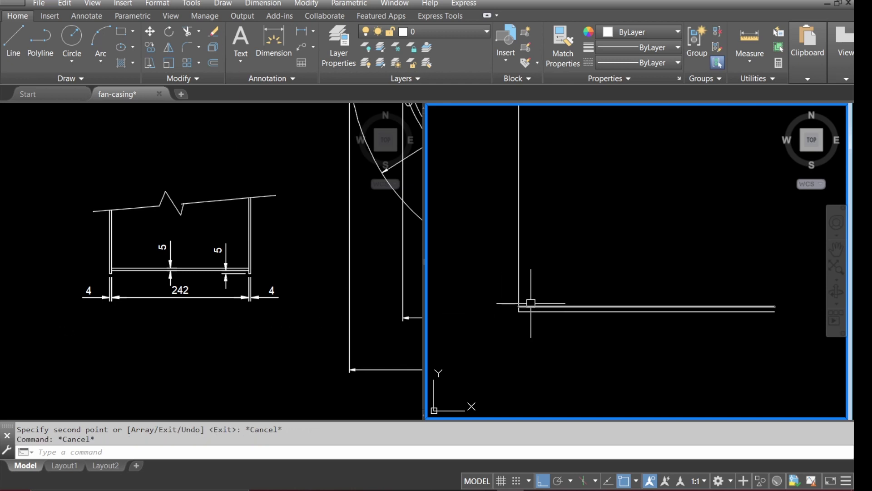
text(offset)
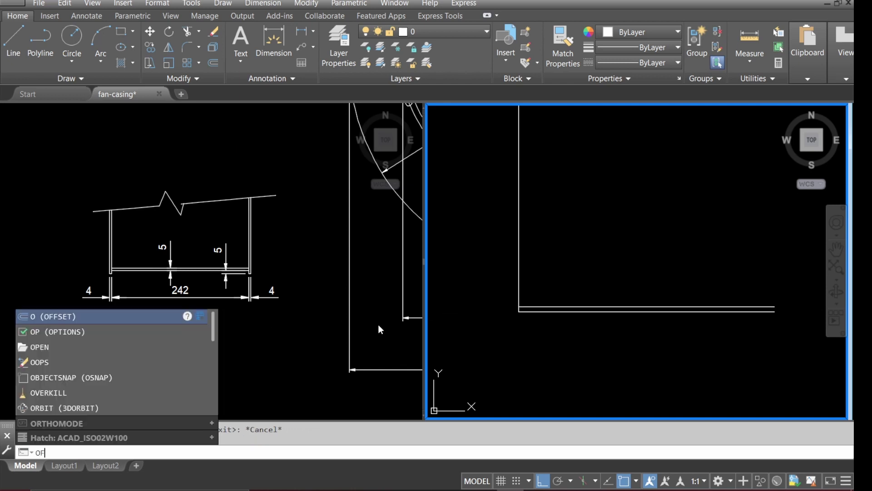
key(Return)
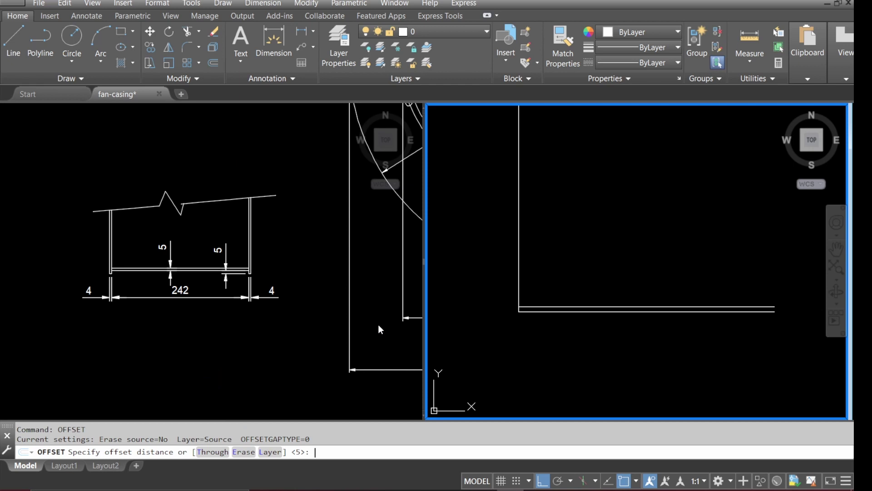
text(4)
key(Return)
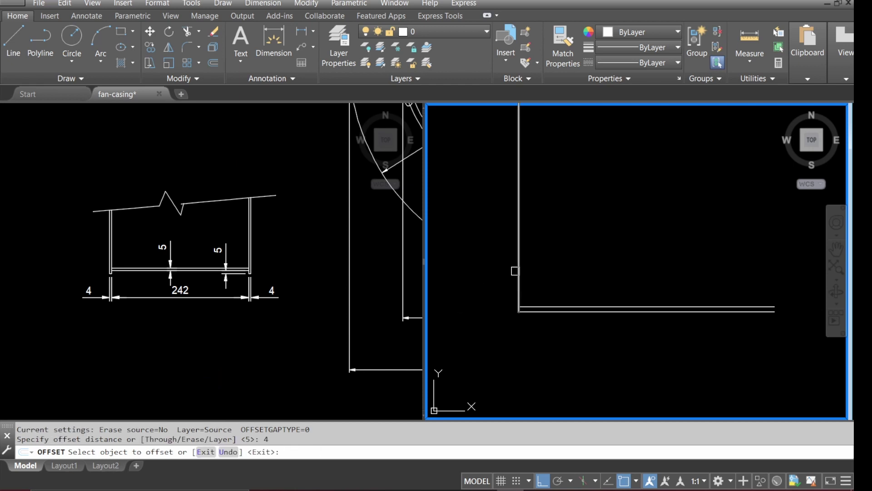
click(515, 270)
click(459, 291)
key(Return)
scroll(490, 328, up, 2)
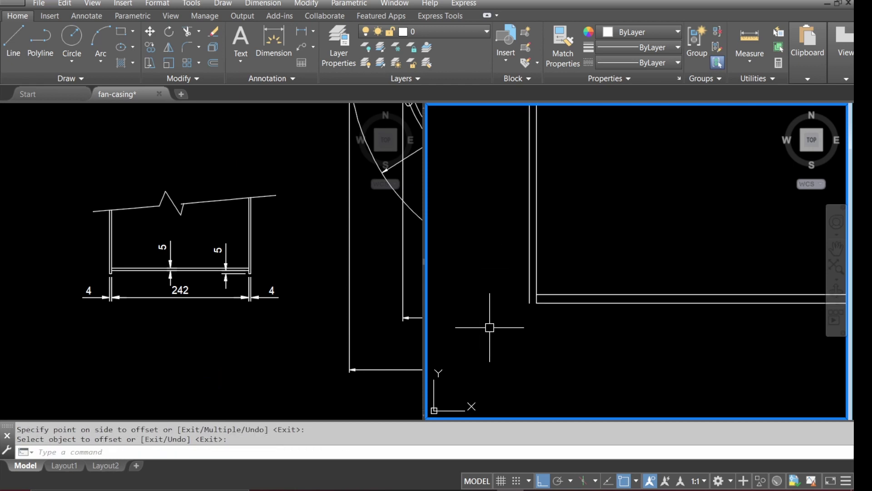
Offset the lower plate line of the copied detail 5 downward for the flange overhang.
key(Return)
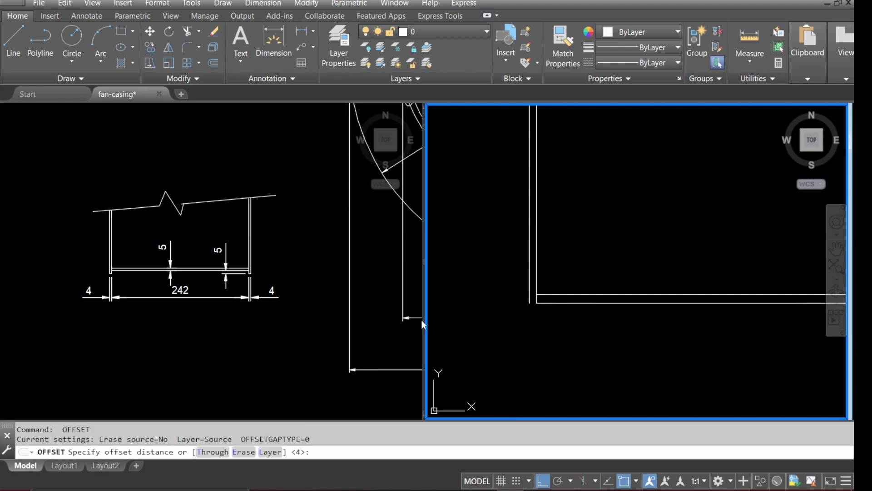
text(5)
key(Return)
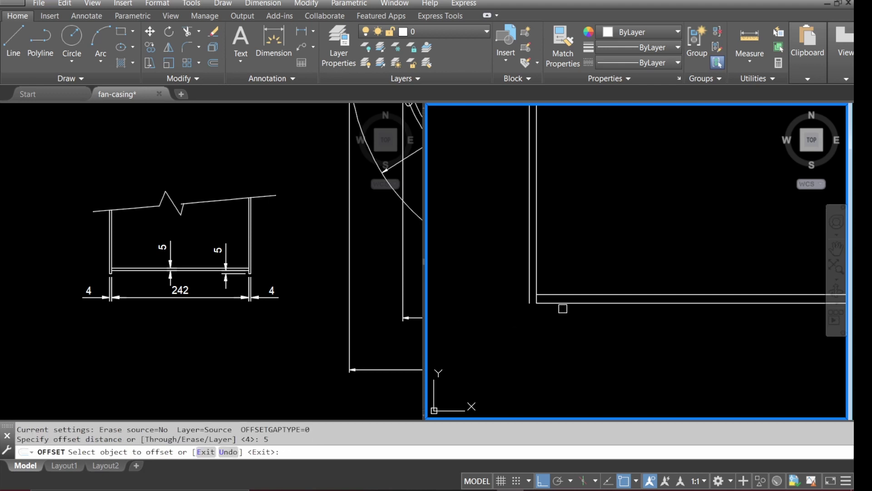
click(563, 306)
click(563, 343)
key(Return)
scroll(512, 307, up, 2)
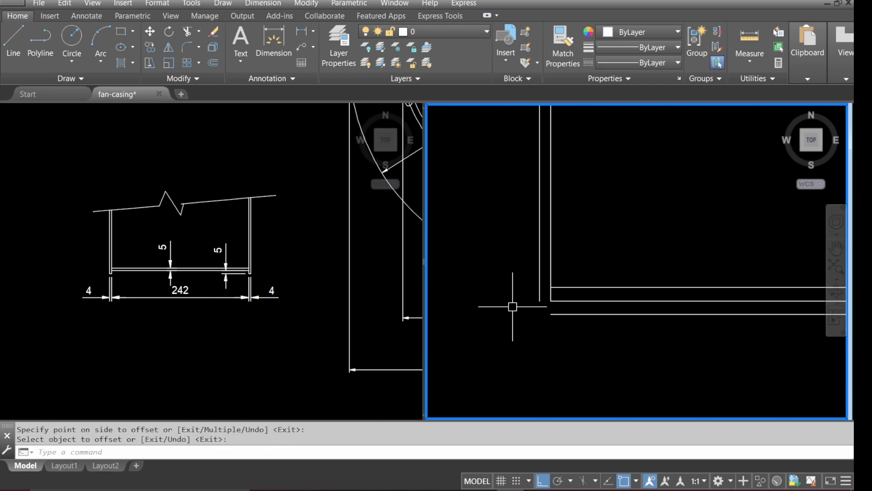
Fillet the outer flange line and the lowest horizontal line with radius 0 to join them in a sharp corner.
scroll(512, 307, up, 2)
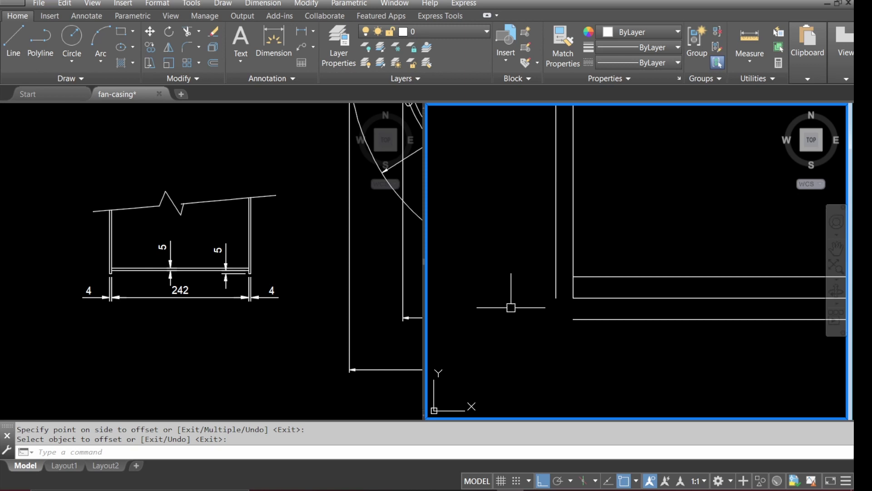
click(189, 47)
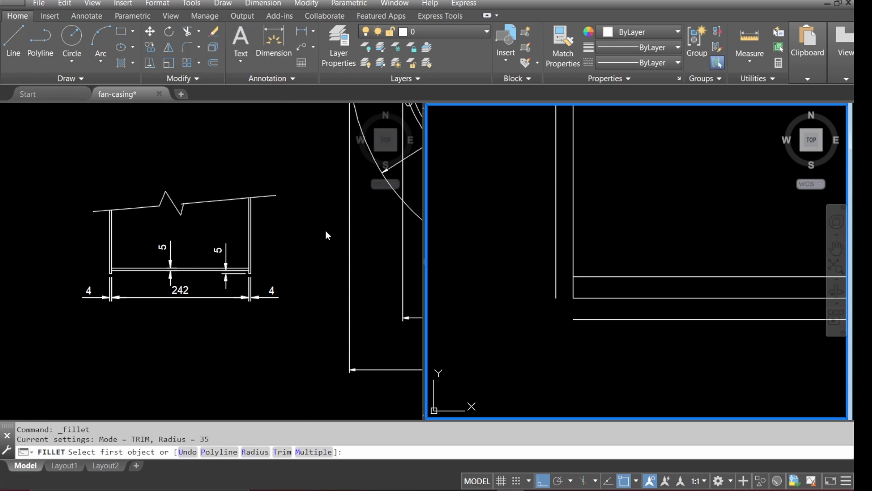
key(Return)
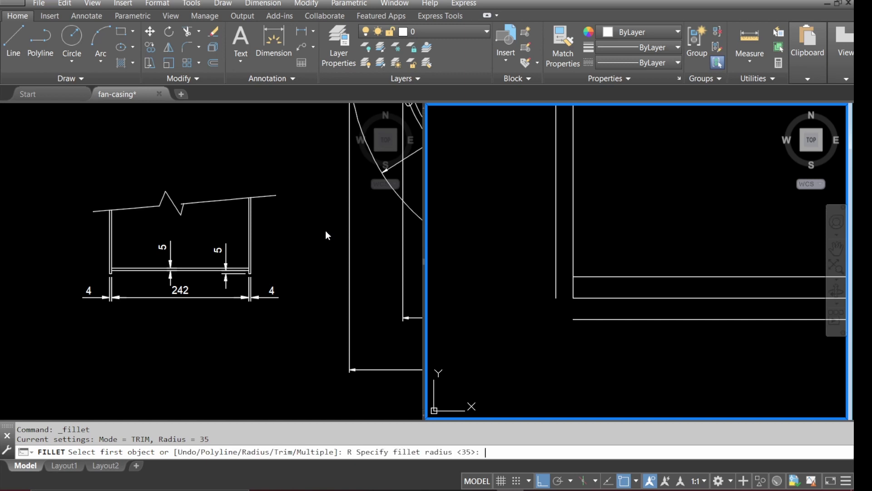
text(0)
key(Return)
key(Return)
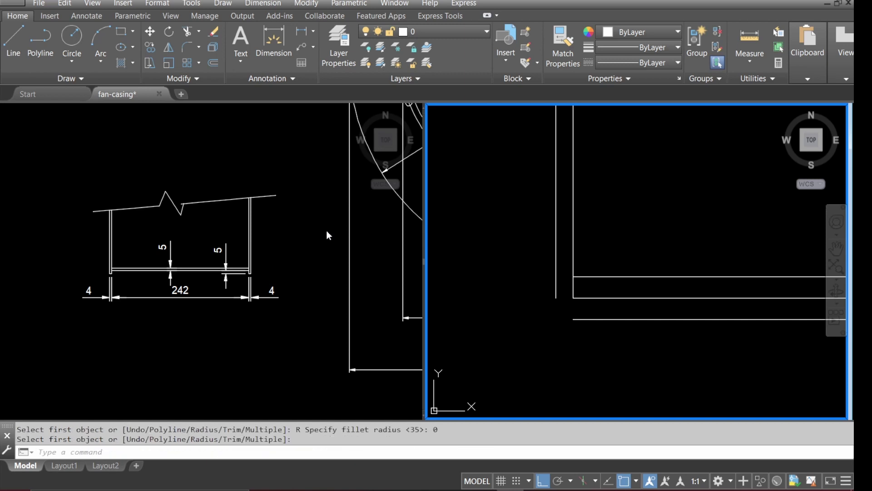
key(Return)
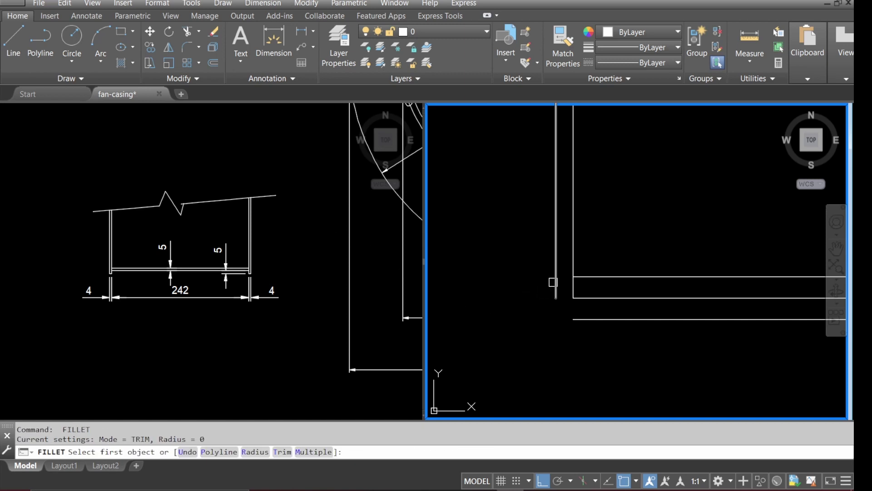
click(555, 282)
click(578, 319)
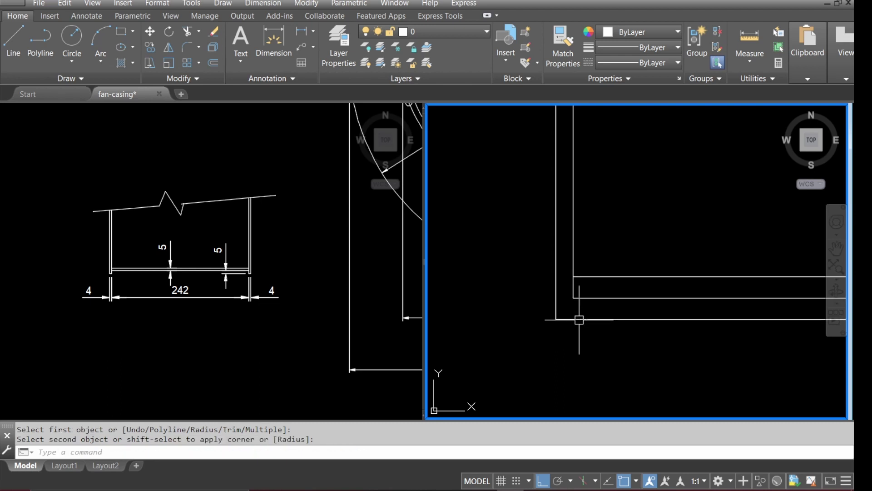
Fillet the inner flange line with the short west end of the lowest line to close the flange's bottom.
key(Return)
click(572, 240)
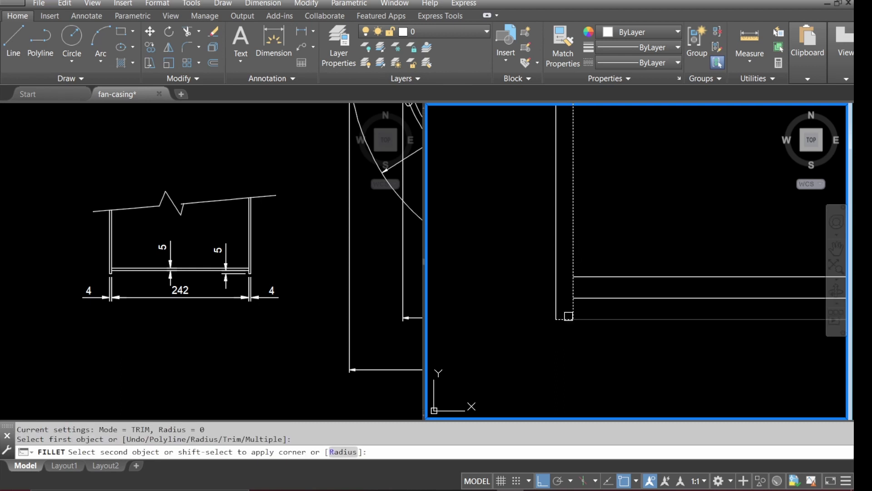
click(569, 318)
scroll(528, 327, down, 3)
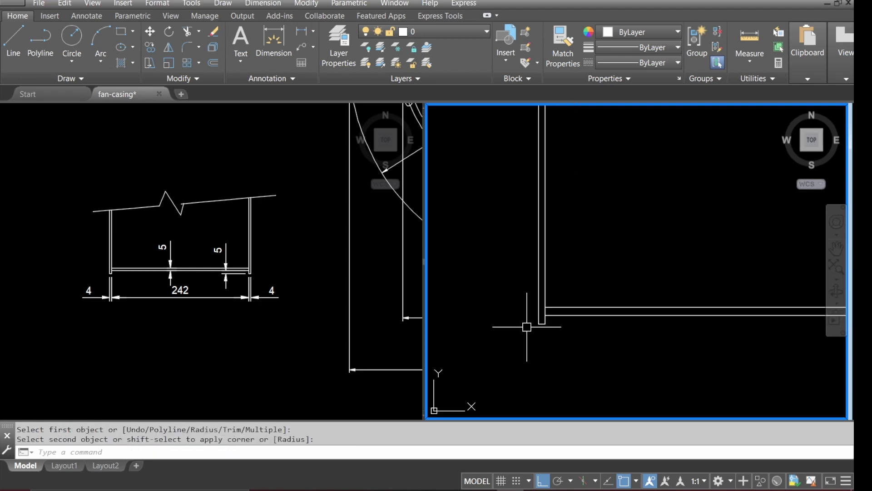
Mirror the west flange's three lines about a vertical axis through the plate's midpoint, keeping the originals.
click(168, 47)
click(494, 349)
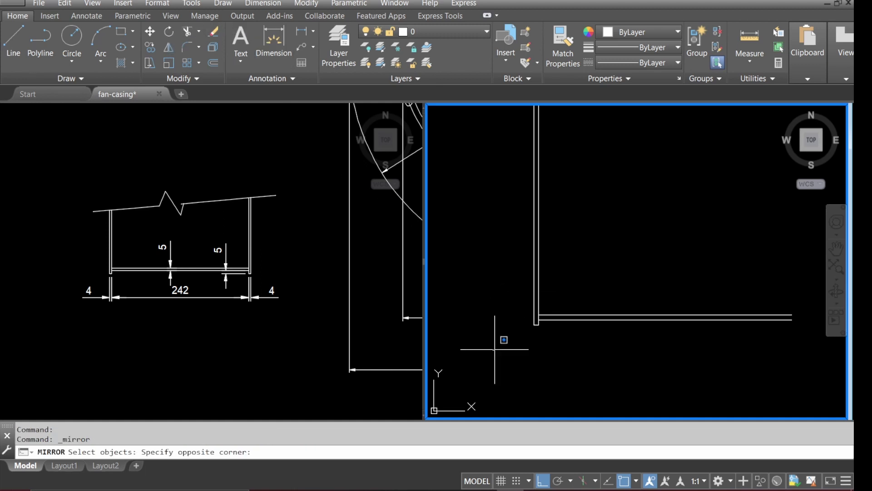
click(549, 293)
click(579, 258)
click(507, 268)
key(Return)
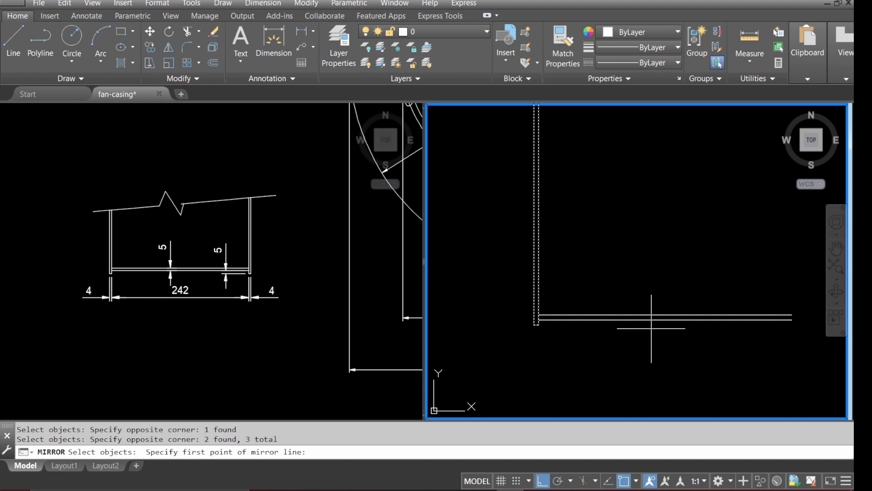
click(663, 315)
click(658, 348)
key(Return)
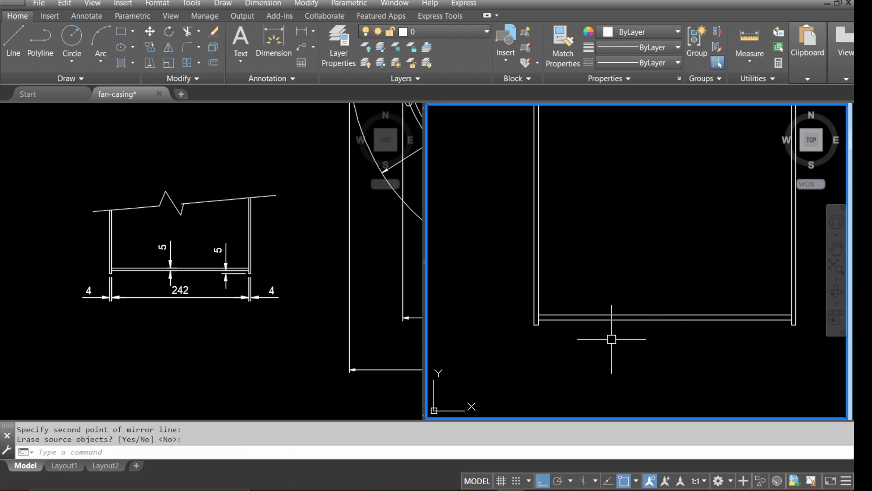
With Ortho off, draw a break line rising gently eastward across both flanges and extending slightly past each side.
scroll(595, 335, down, 2)
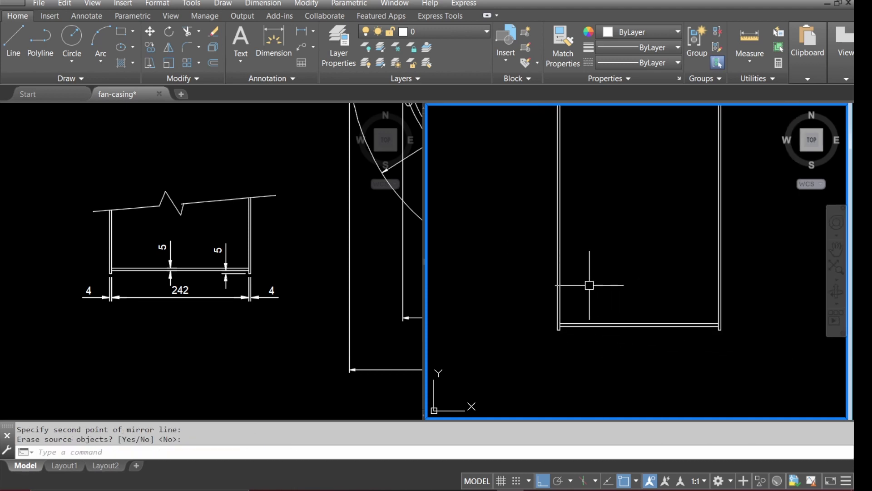
scroll(589, 286, up, 2)
scroll(531, 281, down, 2)
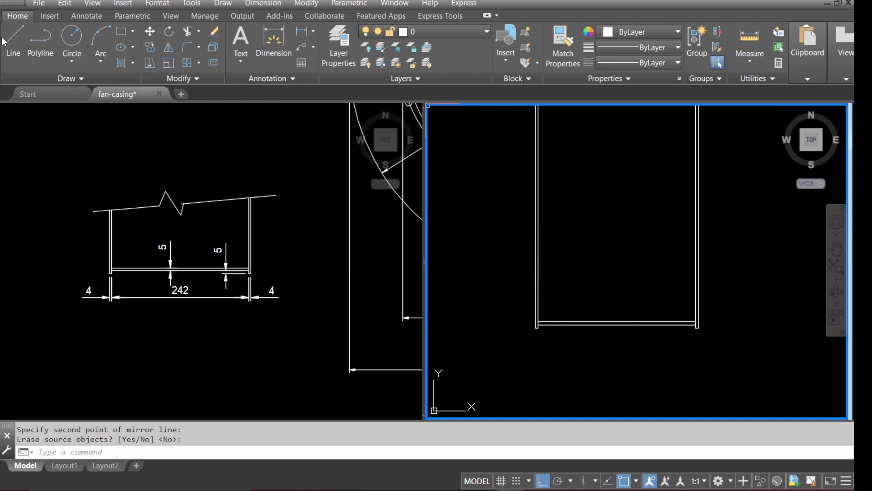
click(15, 47)
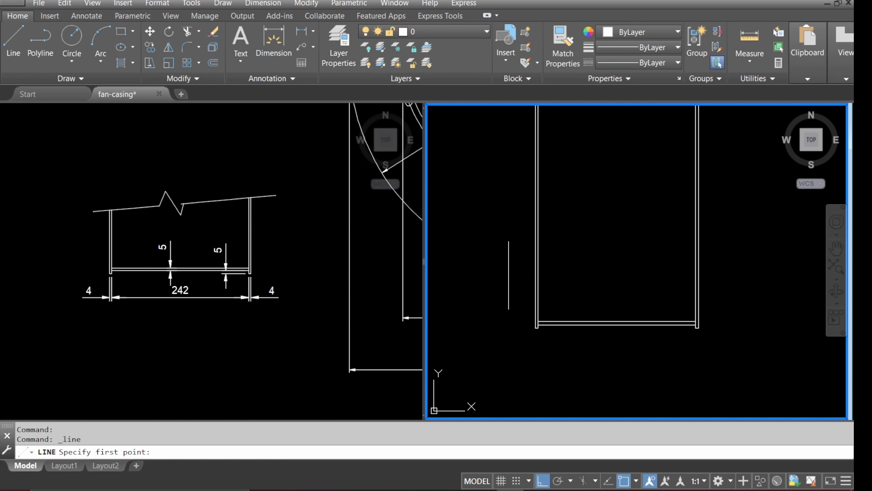
click(506, 272)
scroll(601, 270, up, 1)
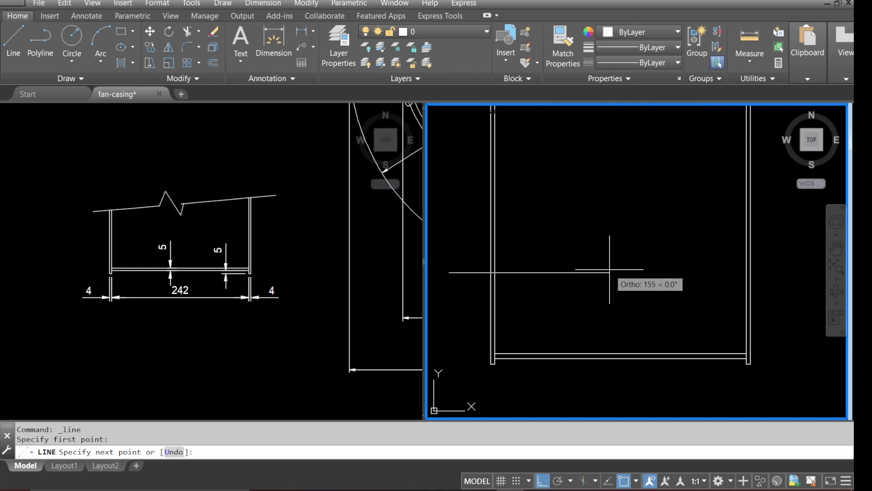
scroll(601, 270, down, 1)
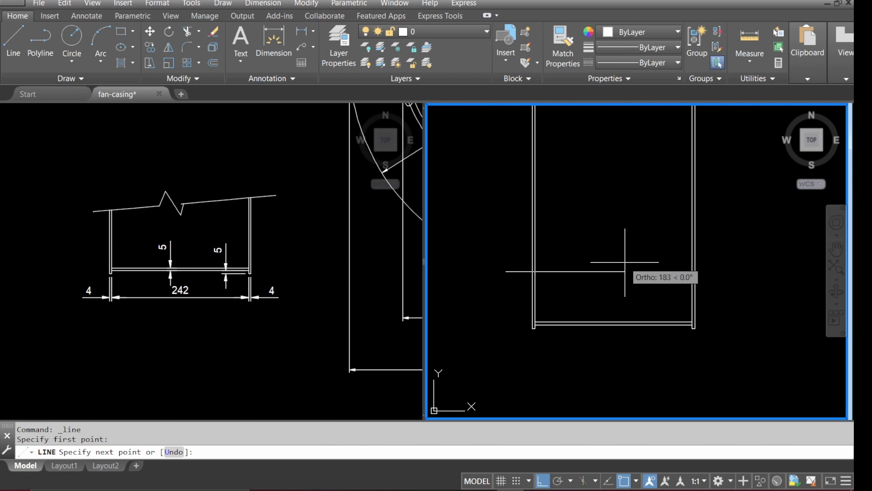
key(F8)
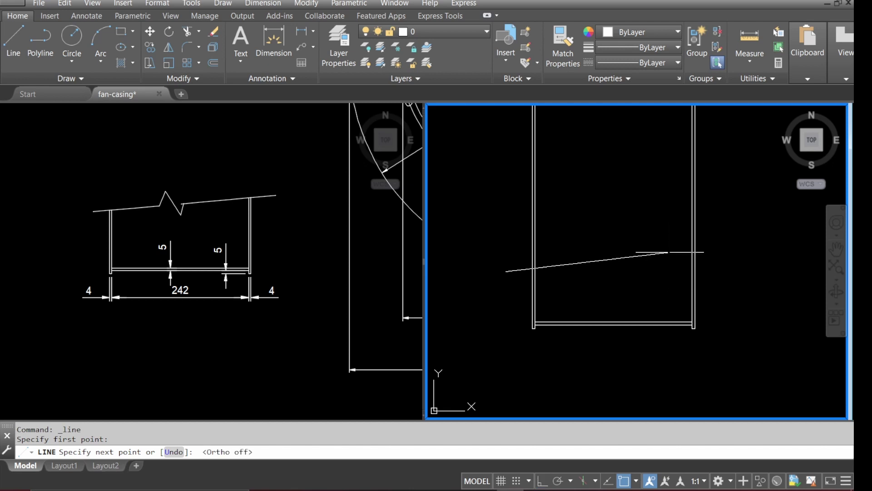
click(723, 241)
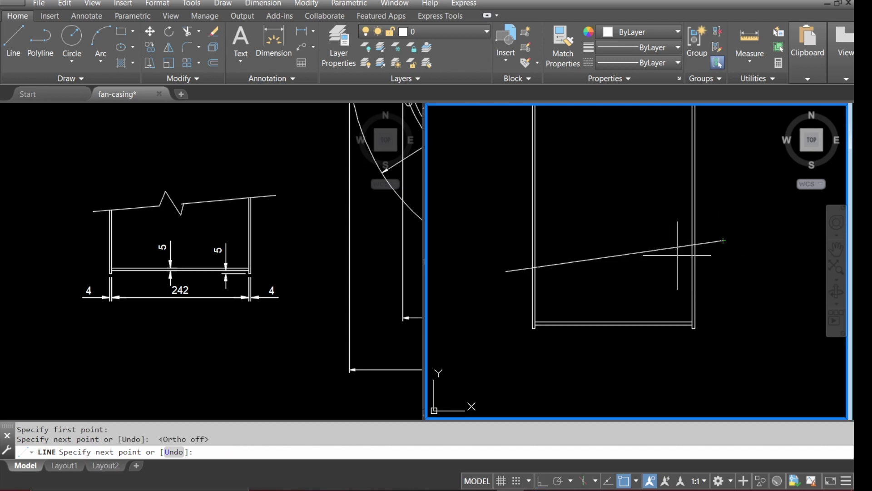
key(Escape)
Draw a three-stroke zigzag break symbol crossing the sloping break line near its middle.
scroll(600, 251, up, 2)
scroll(601, 251, up, 2)
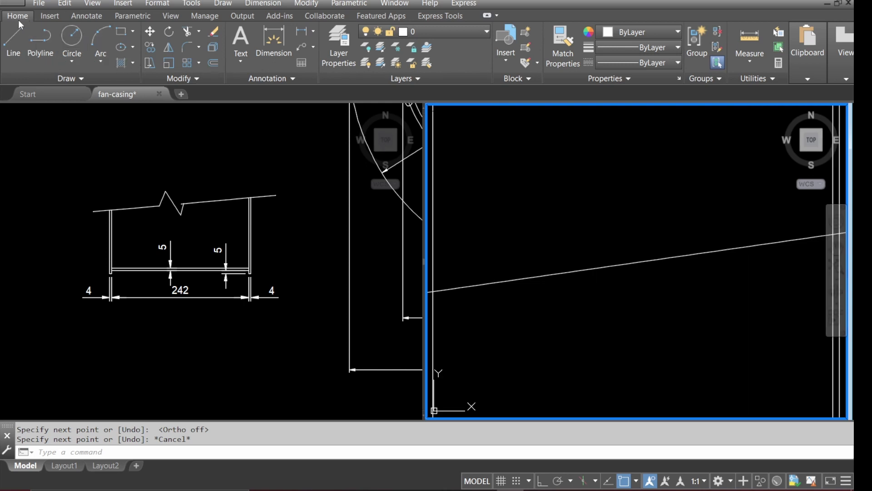
click(14, 40)
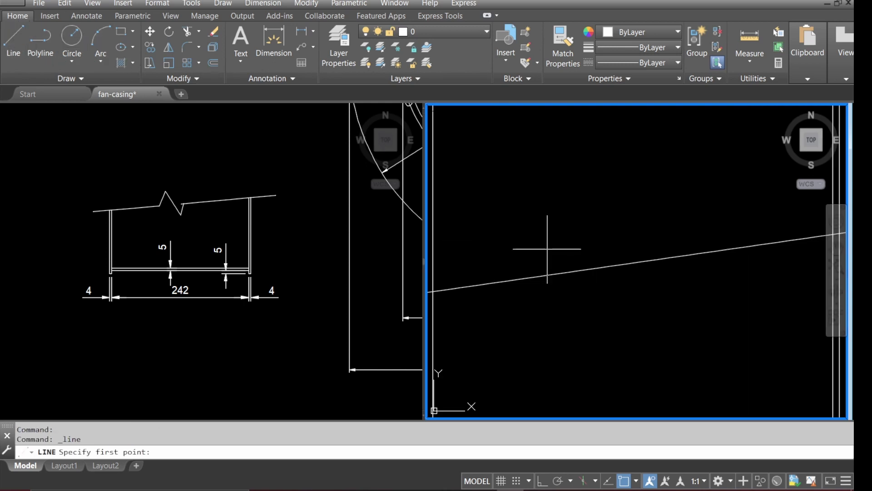
click(554, 289)
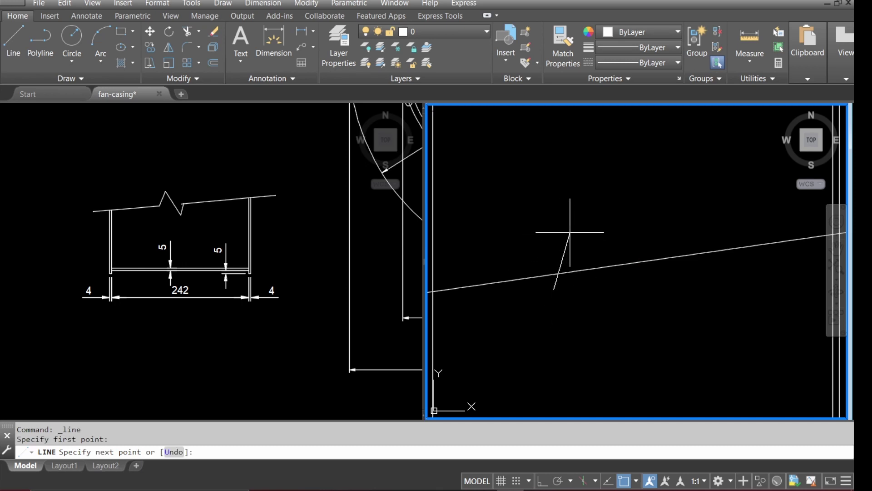
click(570, 232)
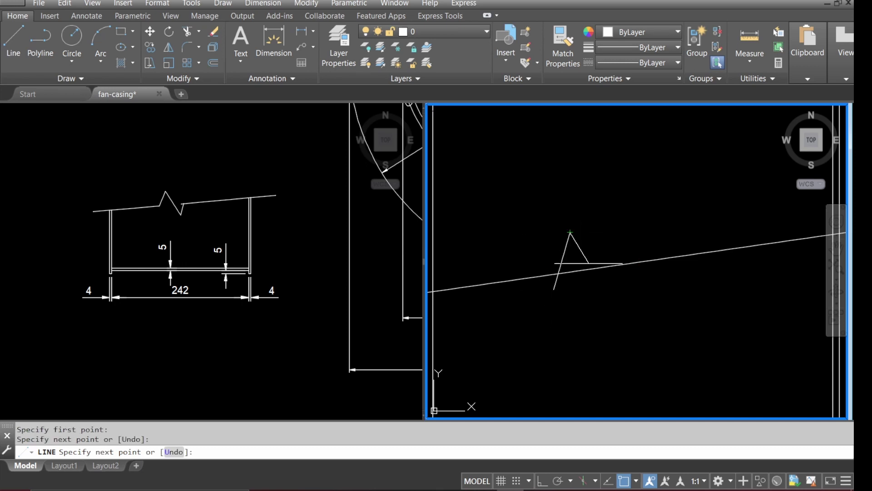
click(637, 300)
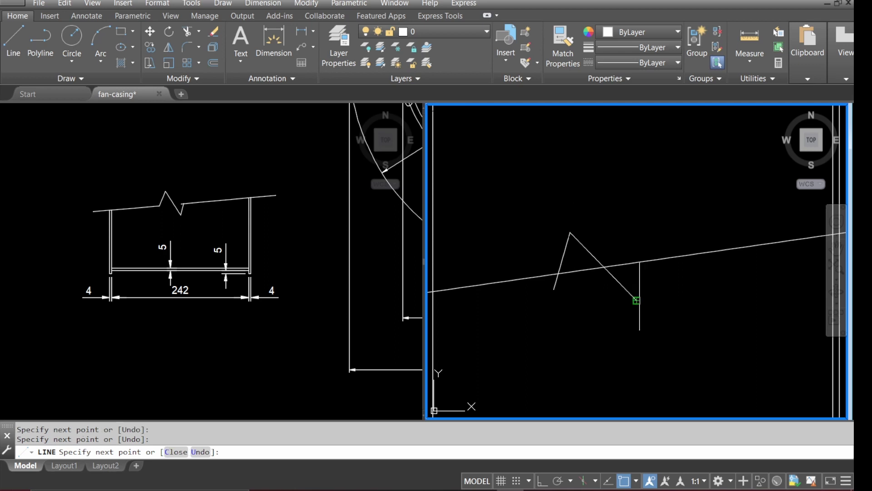
click(645, 249)
key(Escape)
scroll(629, 286, down, 2)
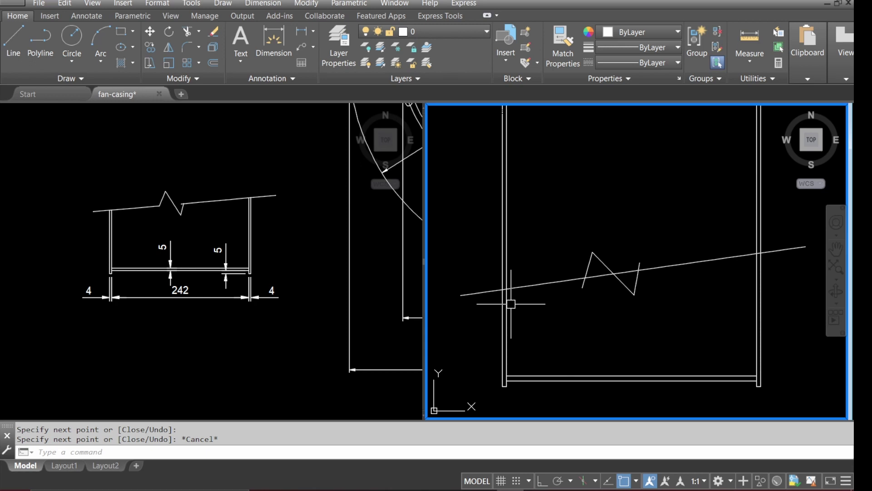
Trim both flanges' lines above the sloping break line, using the break line and the zigzag's two outer strokes as cutting edges.
text(TRIM)
key(Return)
scroll(638, 256, up, 2)
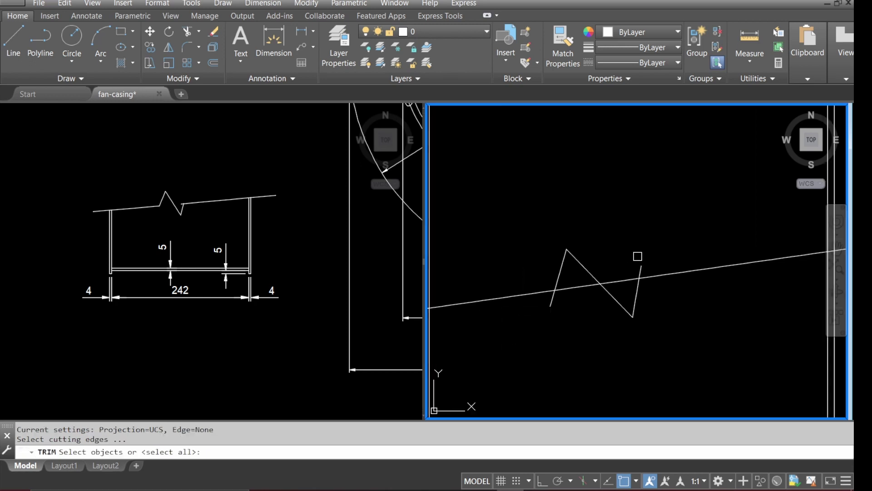
click(659, 253)
click(633, 281)
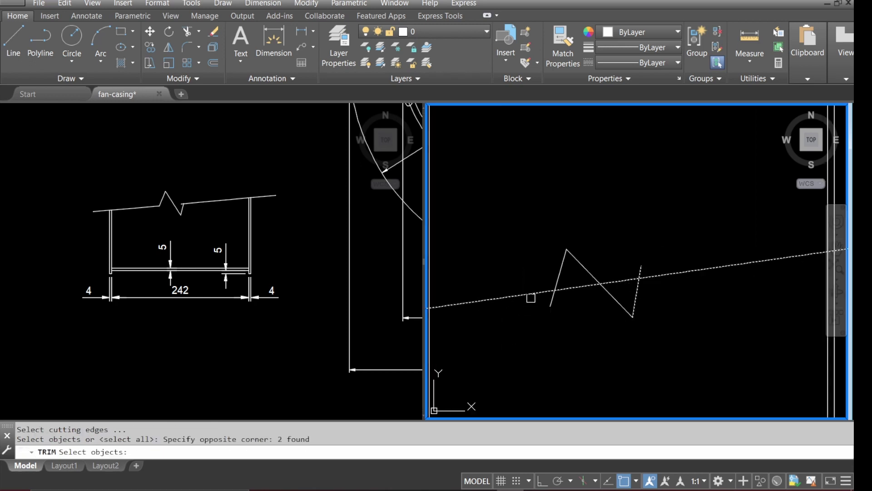
click(560, 278)
scroll(580, 302, down, 2)
key(Return)
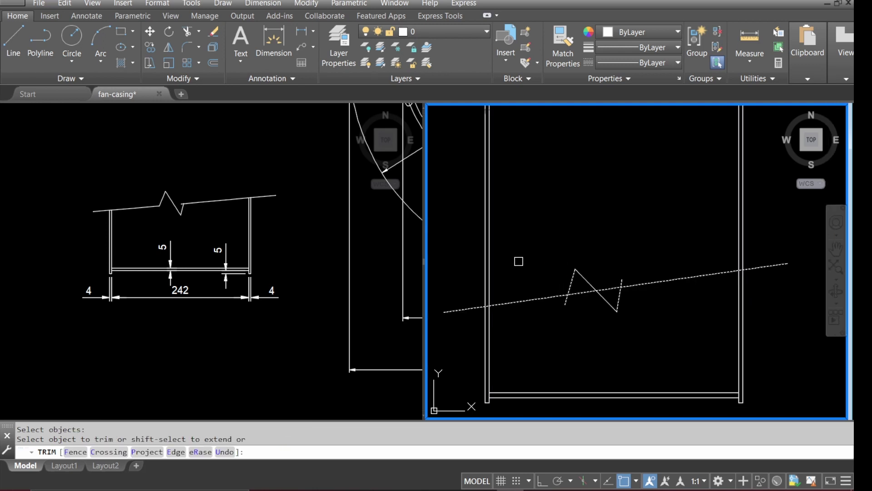
click(516, 260)
click(478, 262)
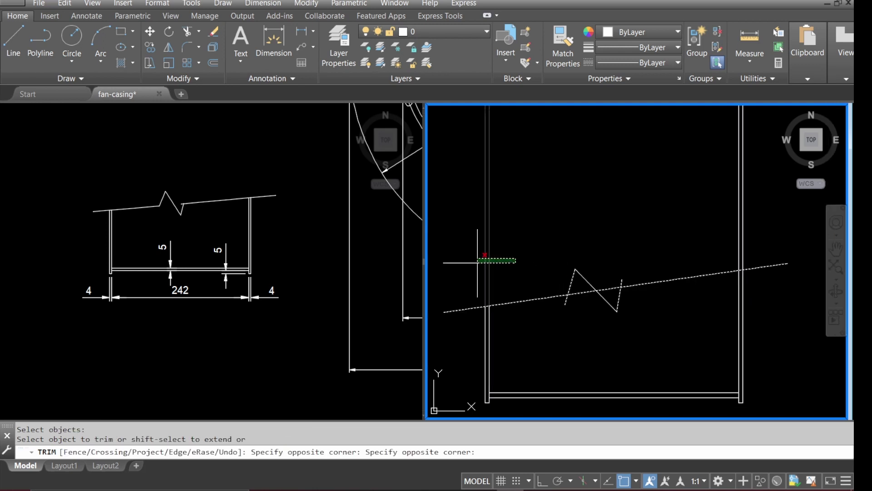
click(756, 226)
click(718, 268)
Trim the break line between the zigzag's outer strokes and remove the stroke ends projecting past the break line.
scroll(569, 314, up, 3)
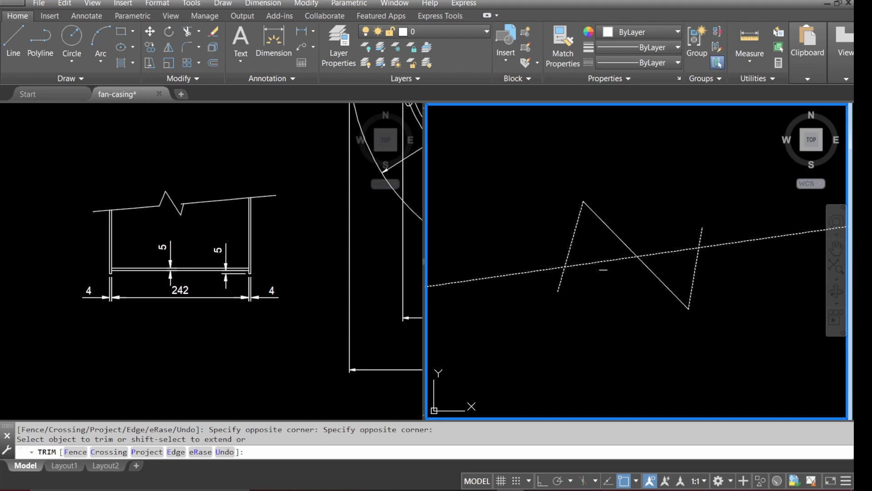
click(601, 262)
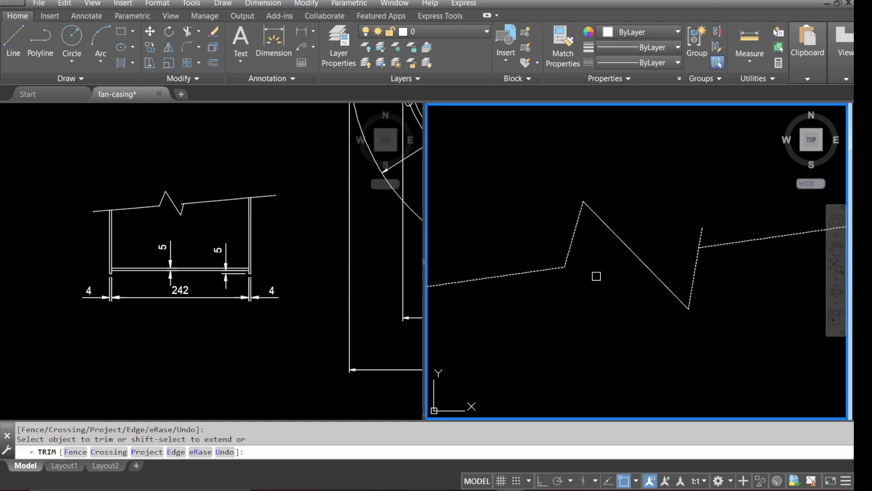
key(Escape)
scroll(577, 269, down, 4)
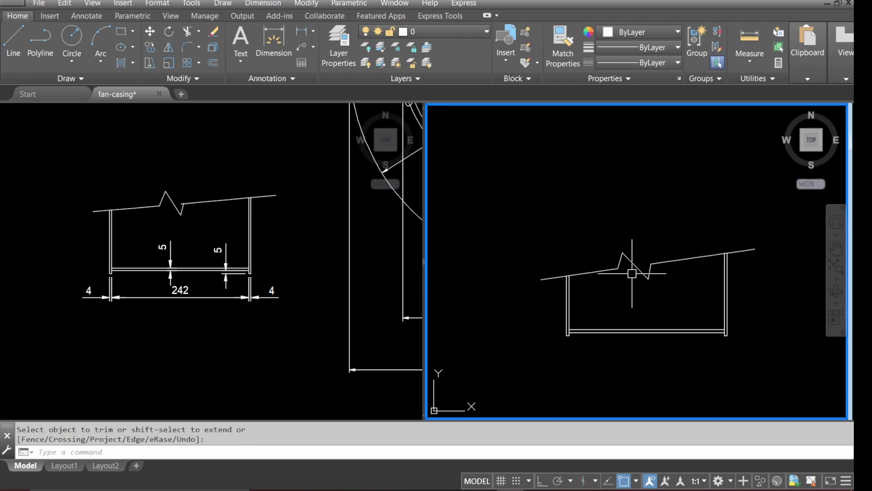
Examine the reference front view and compare it with the overall layout of the three drawn views.
scroll(555, 279, down, 3)
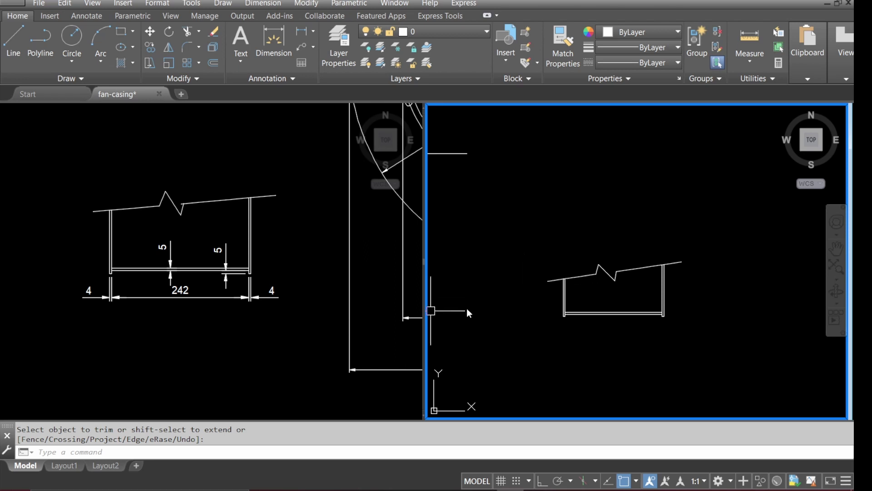
click(273, 337)
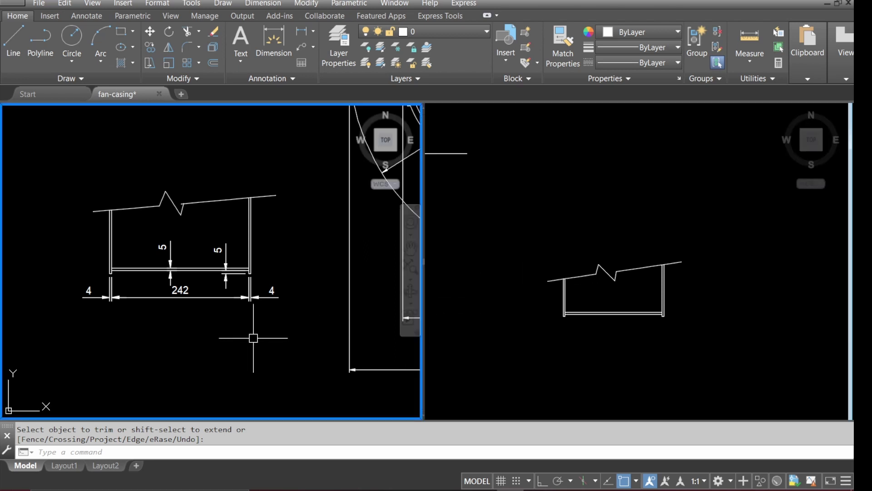
scroll(253, 335, down, 4)
scroll(310, 307, down, 3)
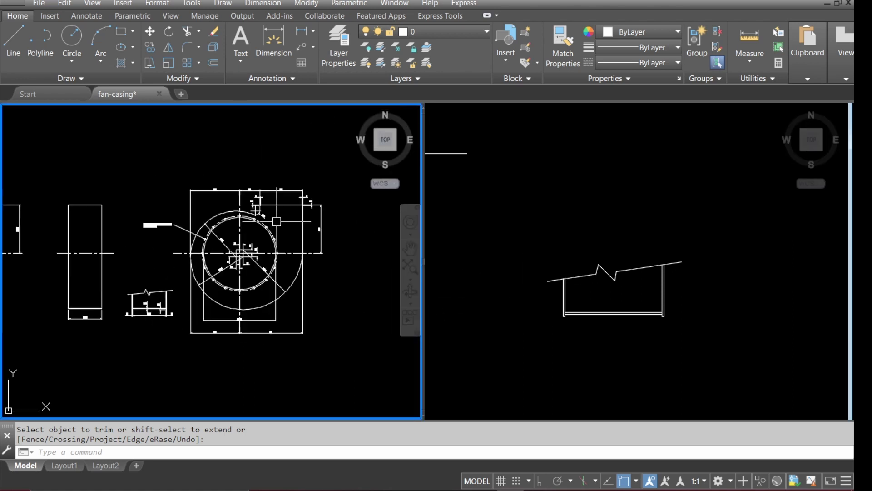
scroll(266, 225, up, 3)
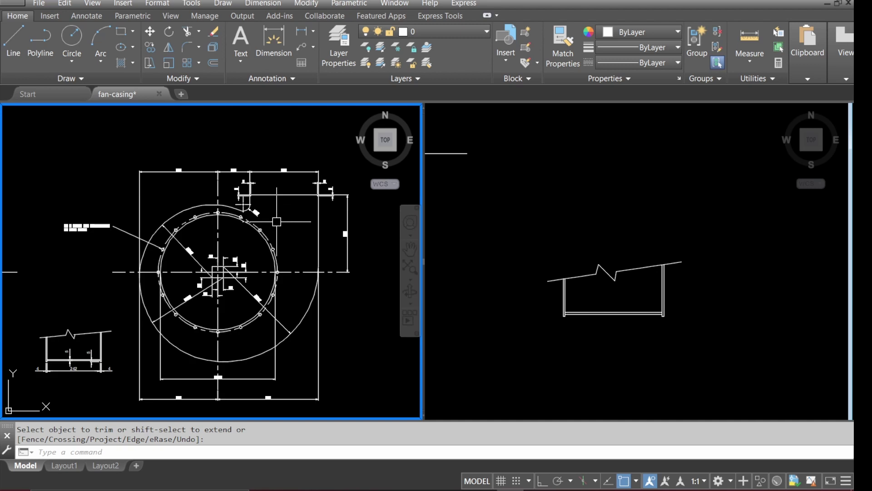
click(505, 275)
scroll(545, 286, down, 5)
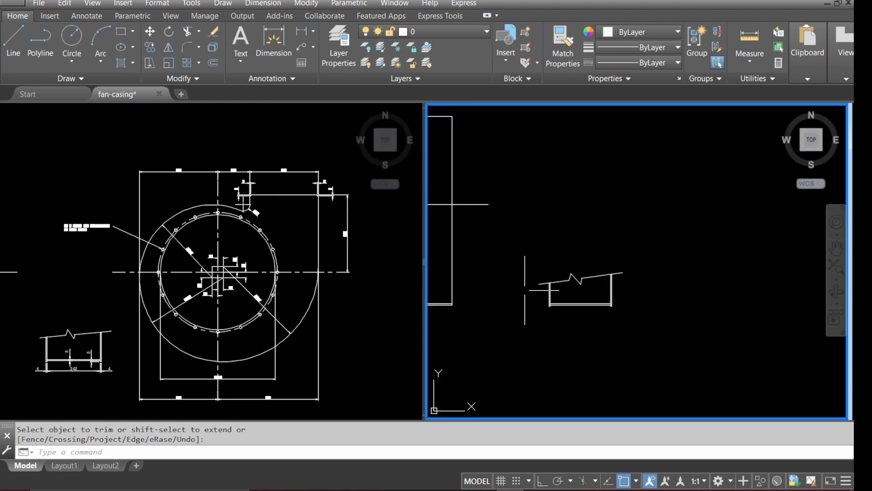
scroll(481, 277, down, 4)
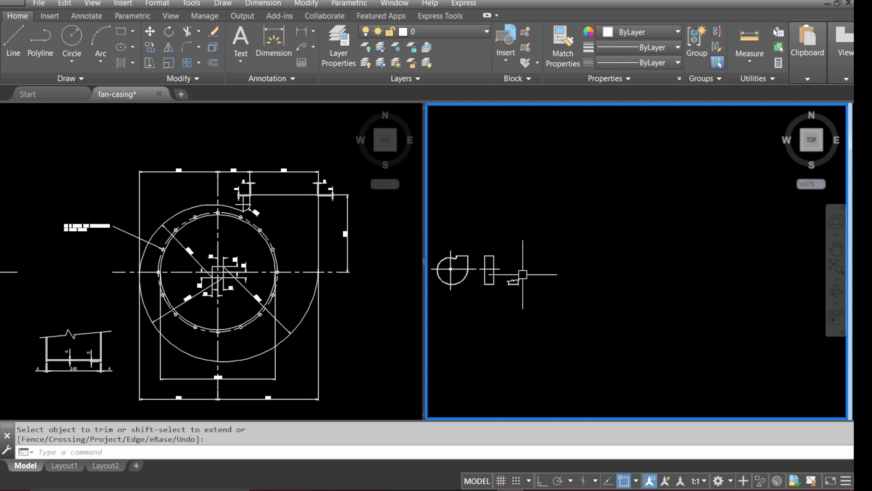
scroll(516, 269, down, 2)
scroll(520, 251, up, 4)
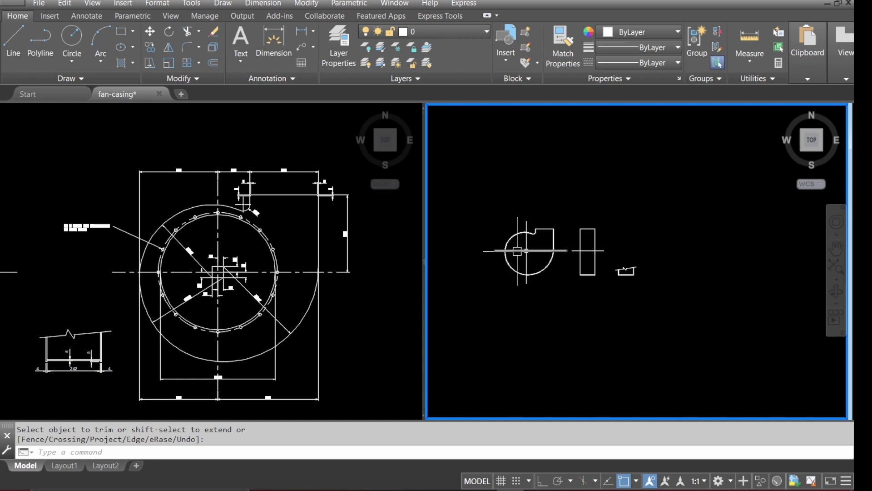
scroll(520, 251, up, 2)
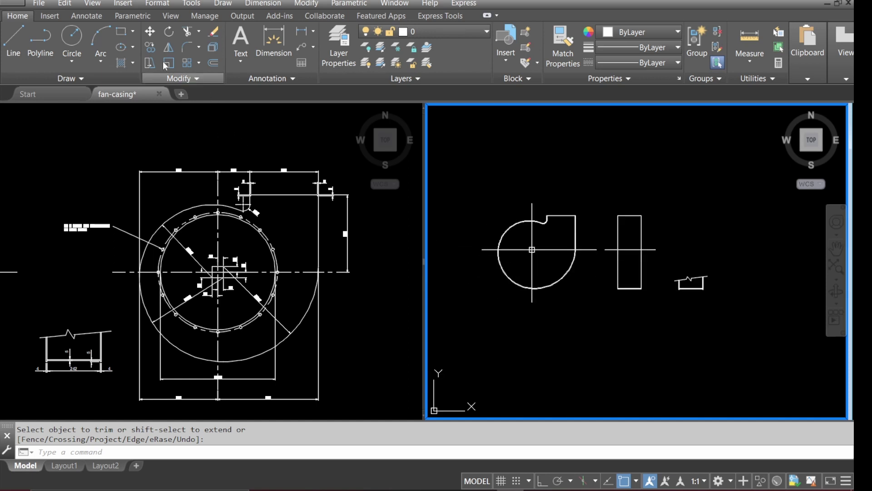
Copy the whole front view with a base point at the west end of its horizontal centreline.
click(64, 5)
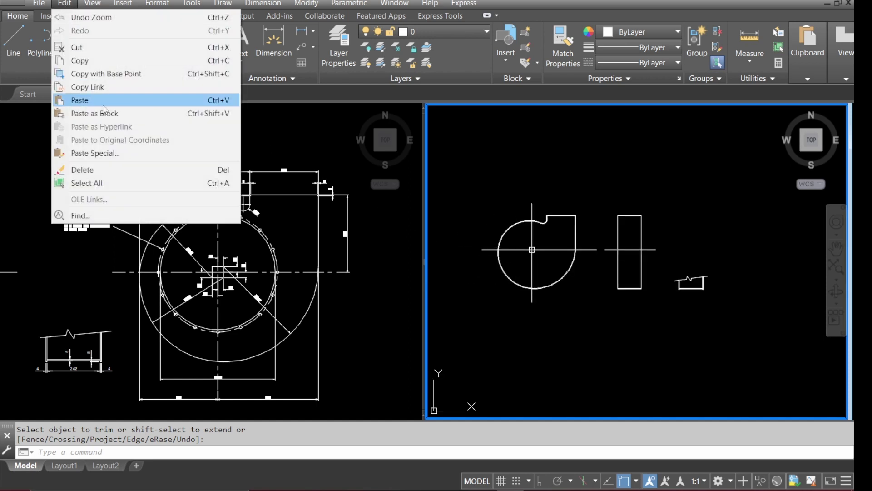
click(100, 76)
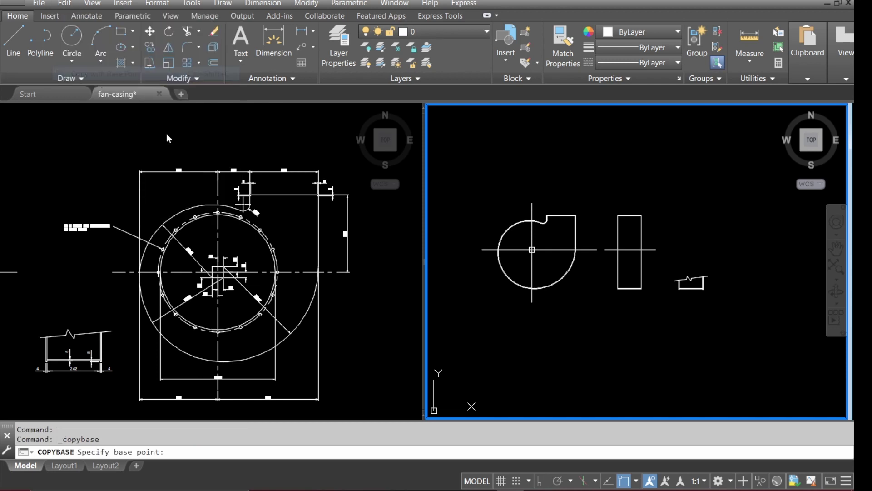
click(482, 249)
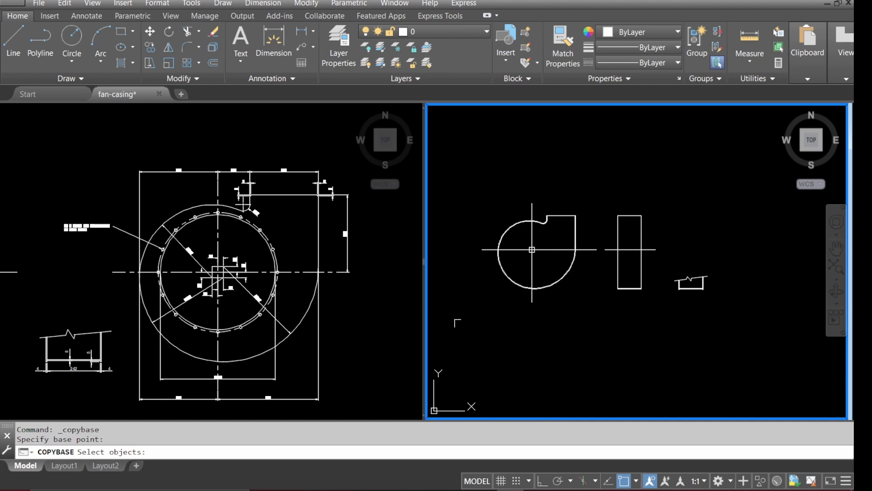
click(462, 324)
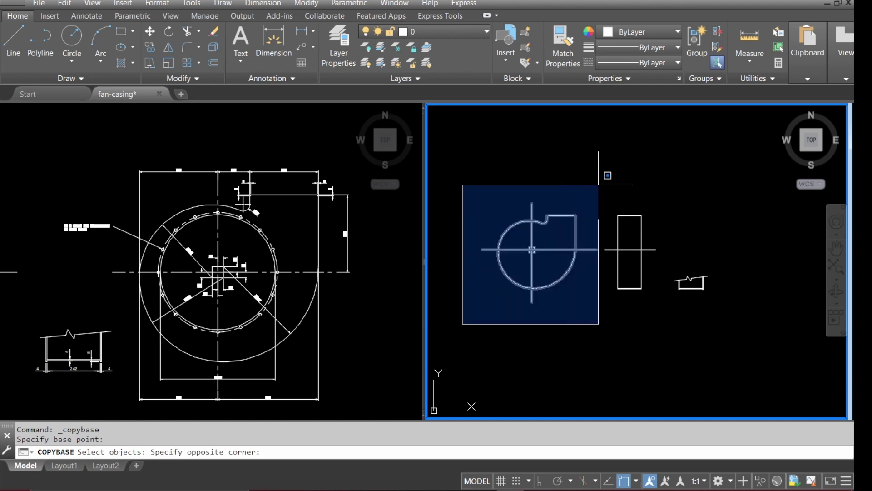
click(599, 185)
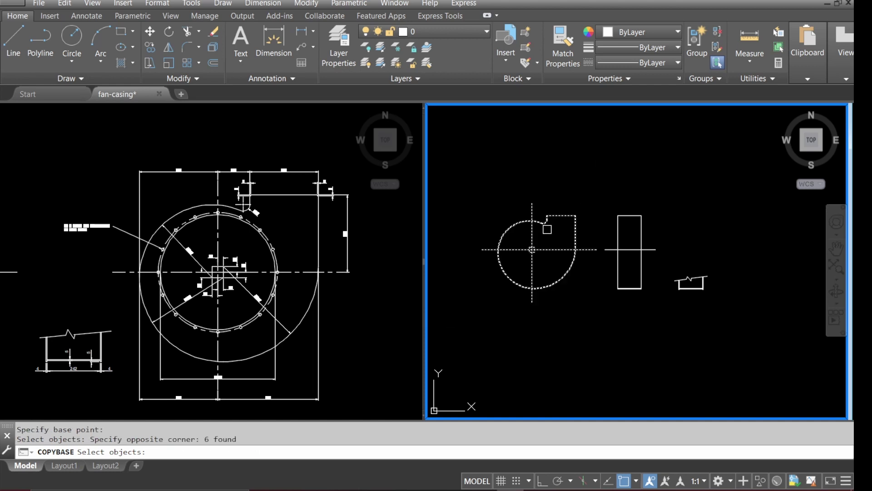
key(Return)
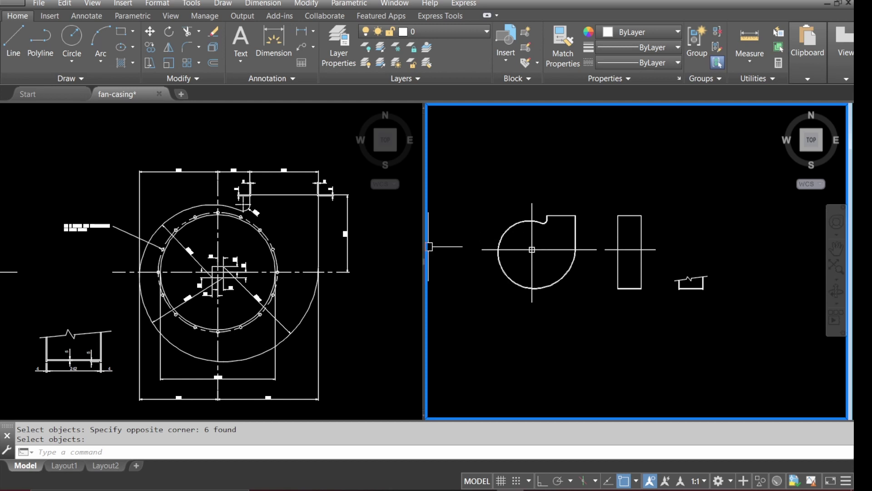
Paste the front view east of the section detail, its base point about 710 from the side view centreline's east end and aligned with it.
scroll(429, 247, down, 2)
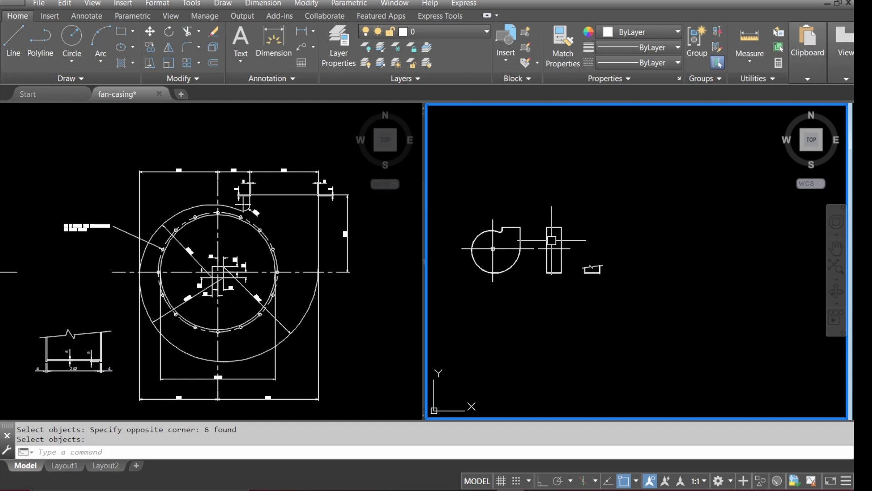
click(64, 5)
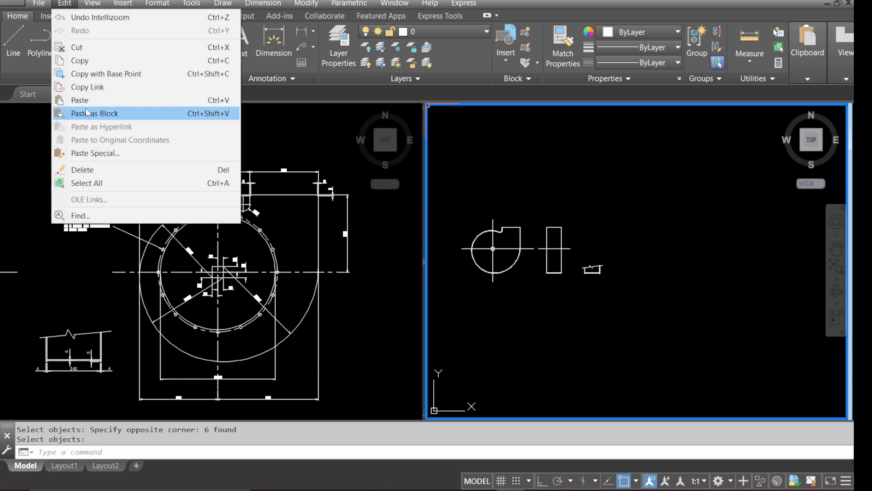
click(79, 100)
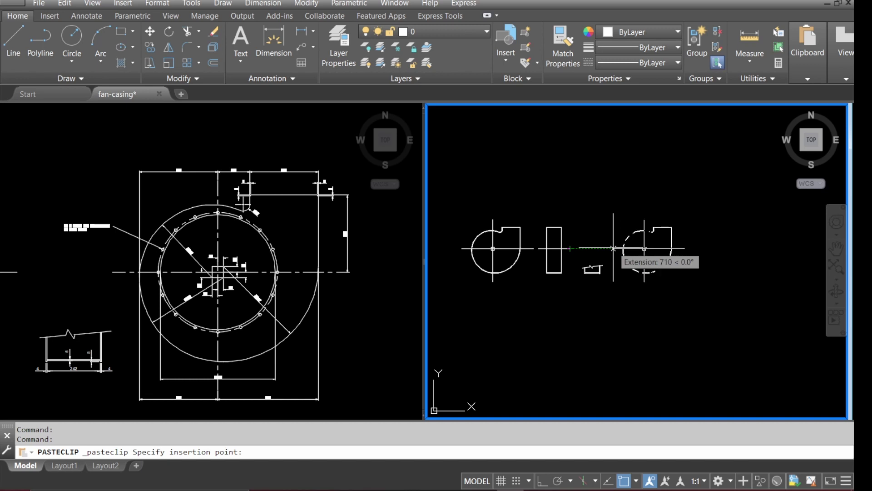
click(612, 248)
key(Escape)
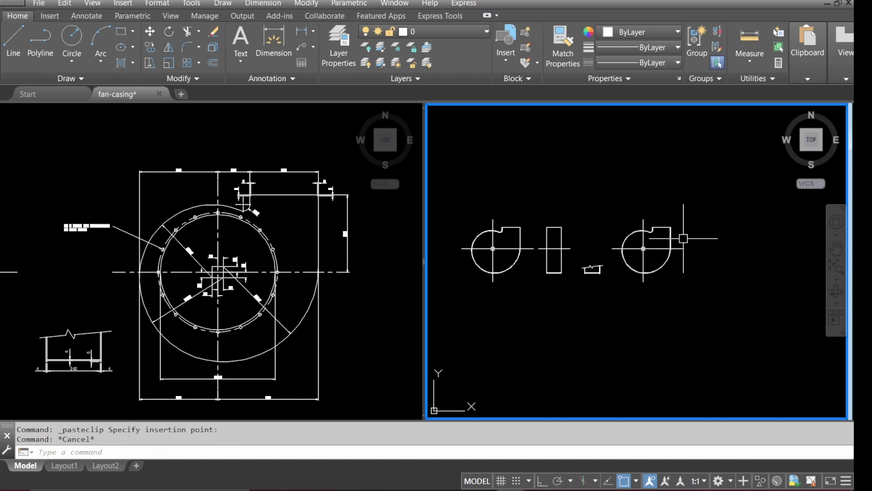
Erase the inner offset outline of the pasted front view, keeping the outer casing outline and centrelines.
scroll(681, 242, up, 2)
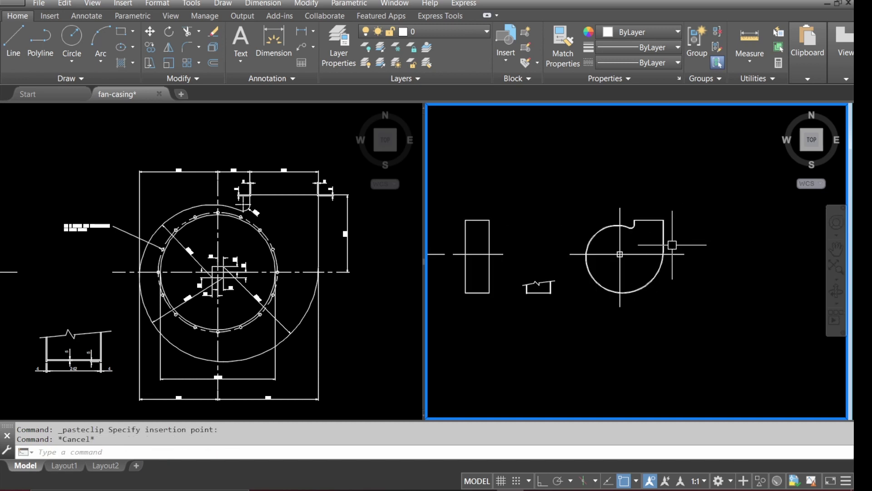
scroll(609, 281, up, 4)
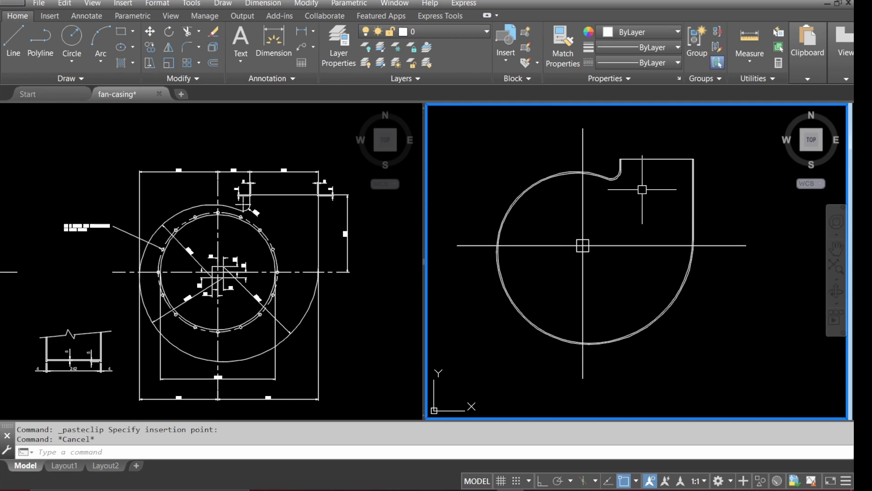
scroll(642, 189, up, 2)
scroll(486, 213, down, 2)
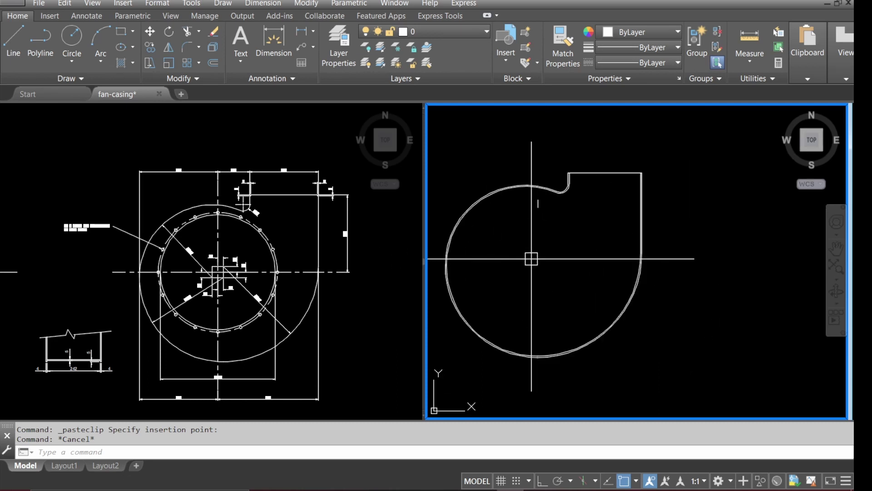
scroll(561, 200, up, 2)
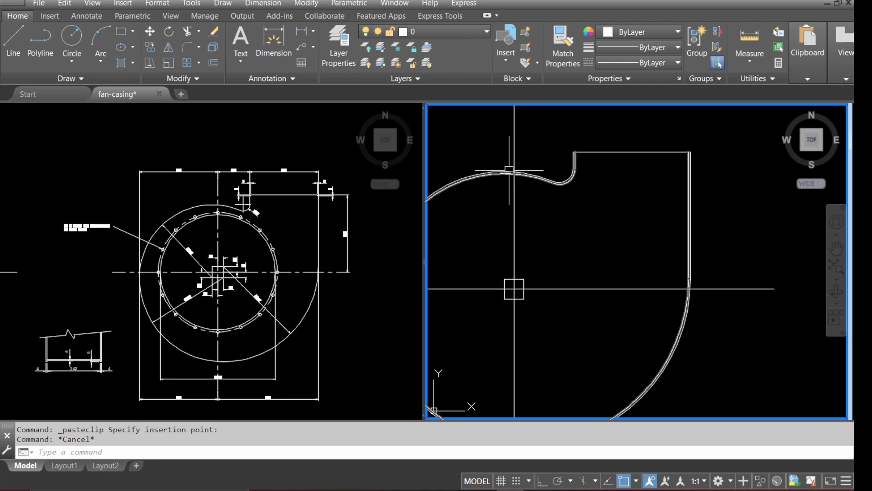
scroll(509, 169, up, 2)
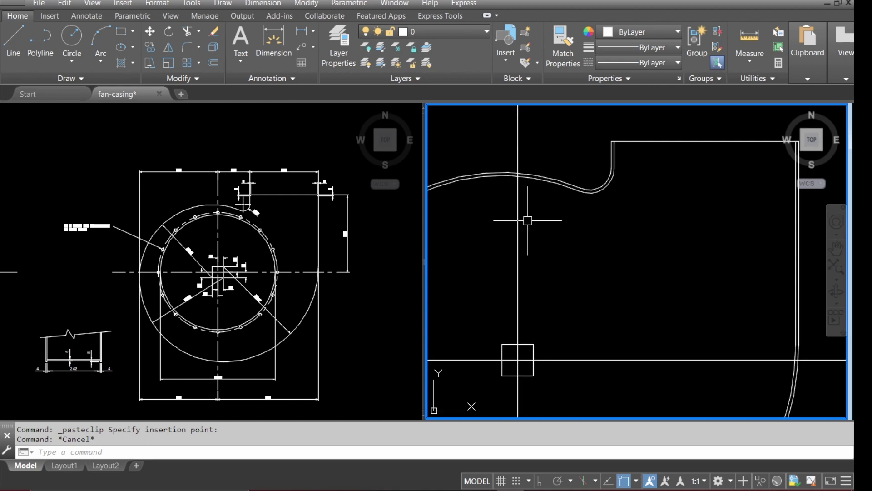
text(e)
key(Return)
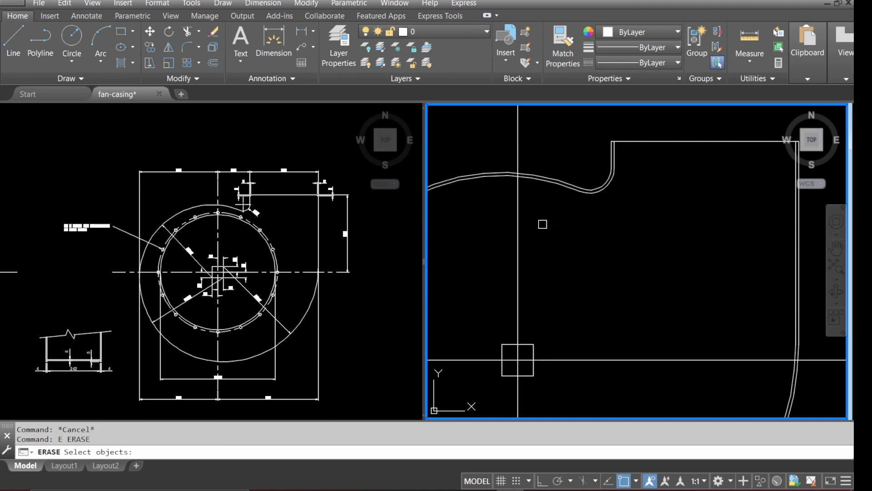
click(547, 186)
key(Return)
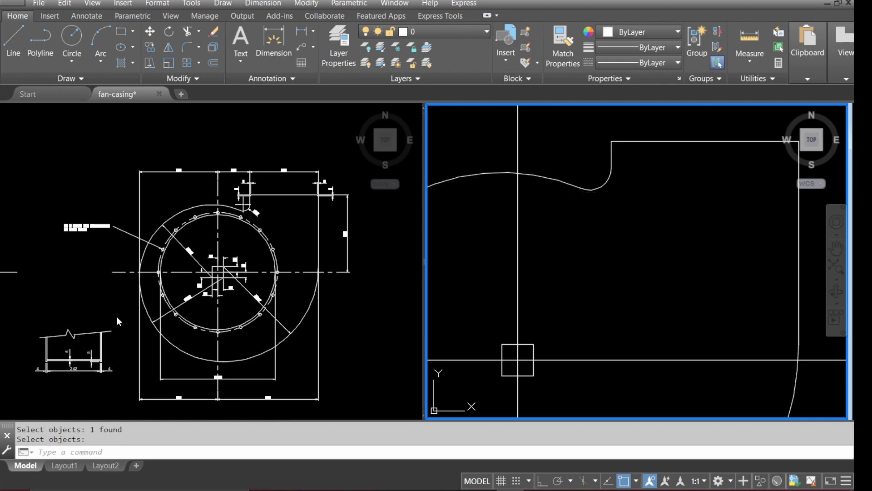
Examine the plate and flange dimensions in the reference drawing's broken section detail with a window zoom.
click(95, 304)
text(z)
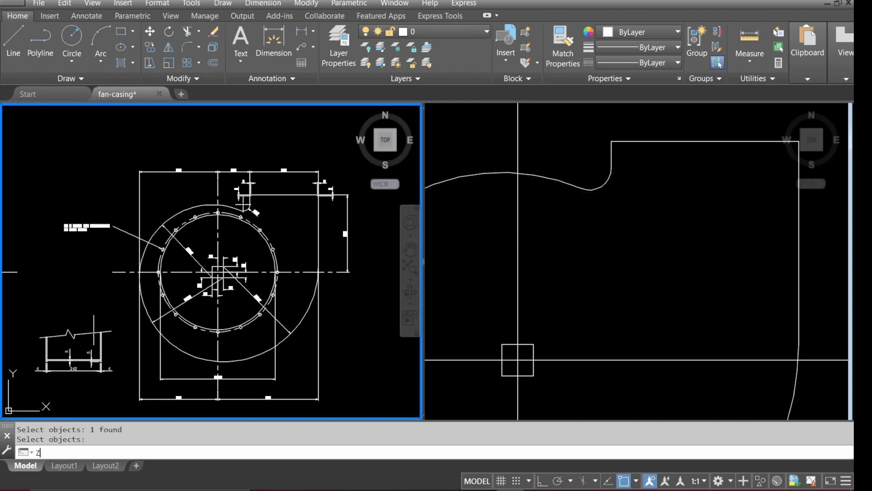
key(Return)
text(w)
key(Return)
click(37, 392)
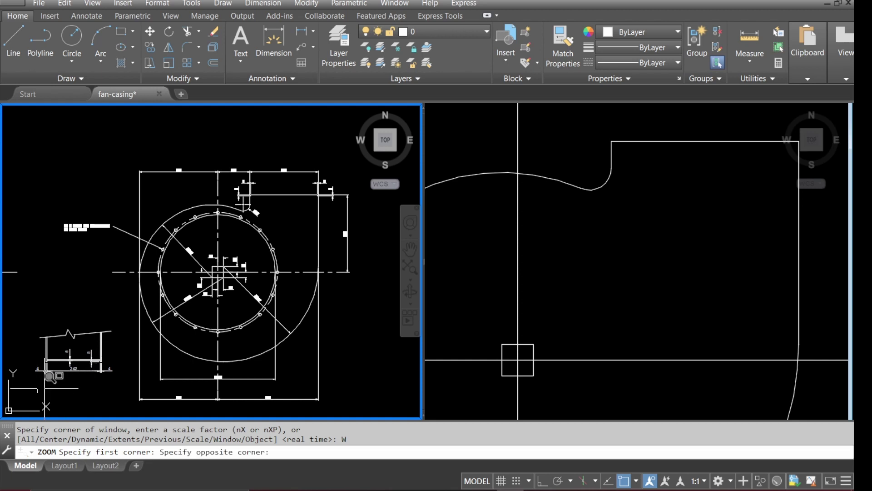
click(135, 337)
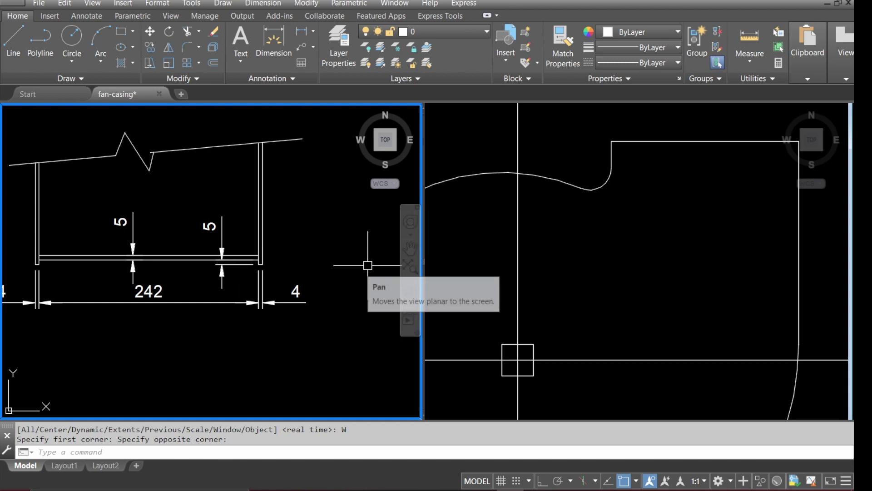
Offset the pasted front view's curved casing outline 5 outward.
text(qff)
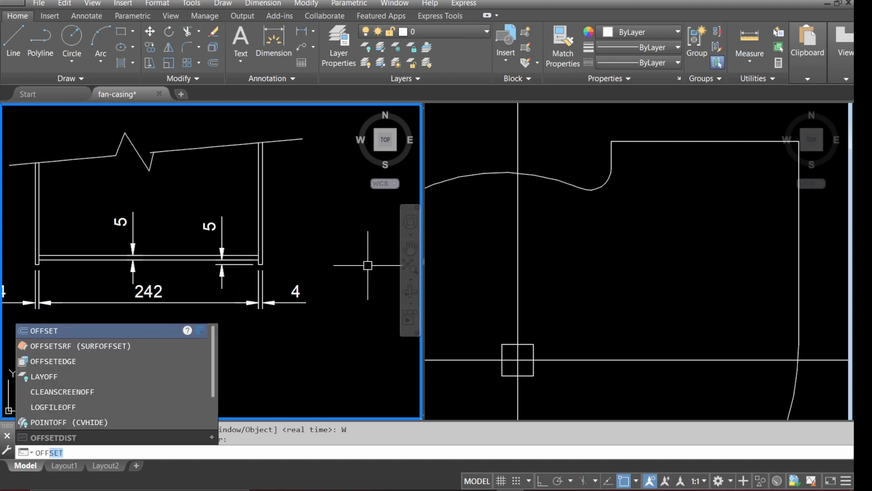
key(Return)
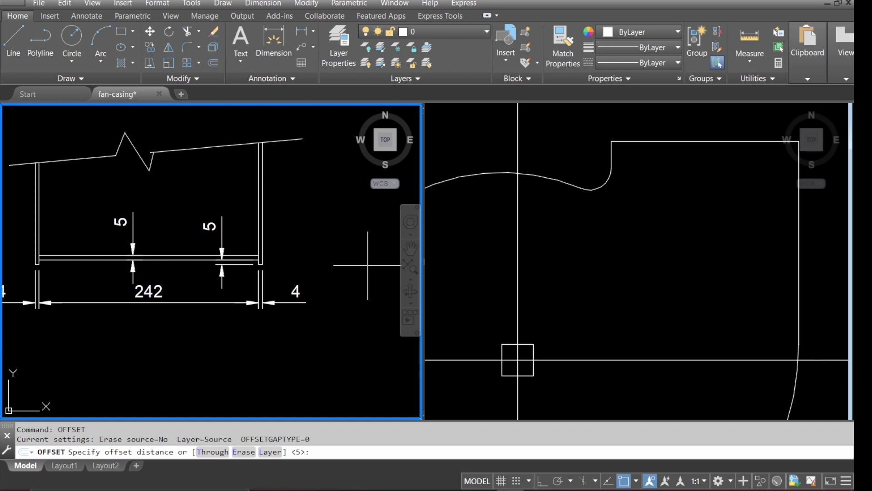
text(5)
key(Return)
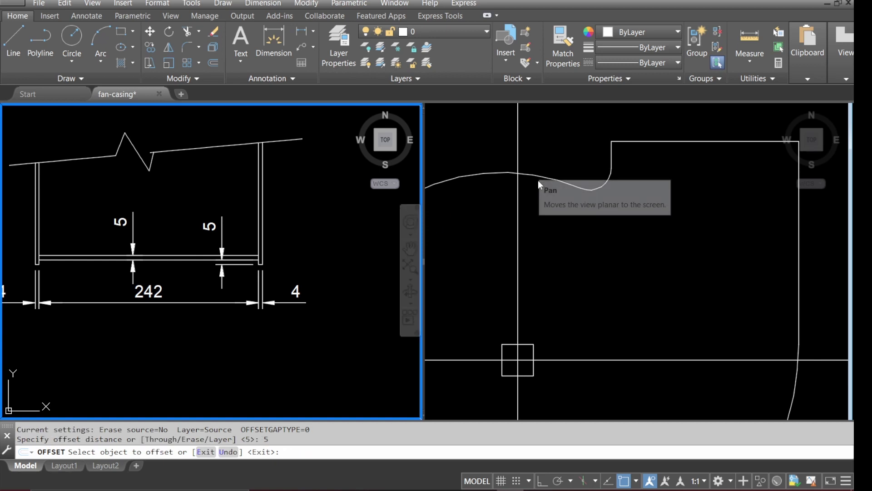
click(540, 182)
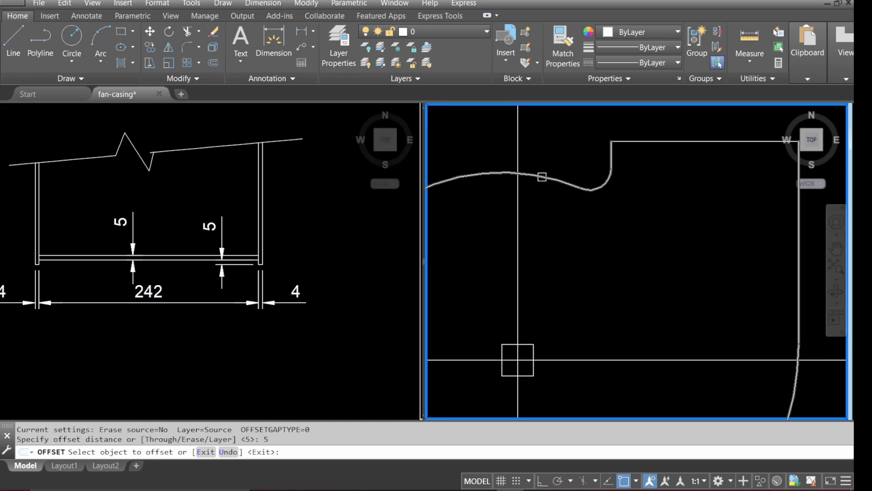
click(540, 177)
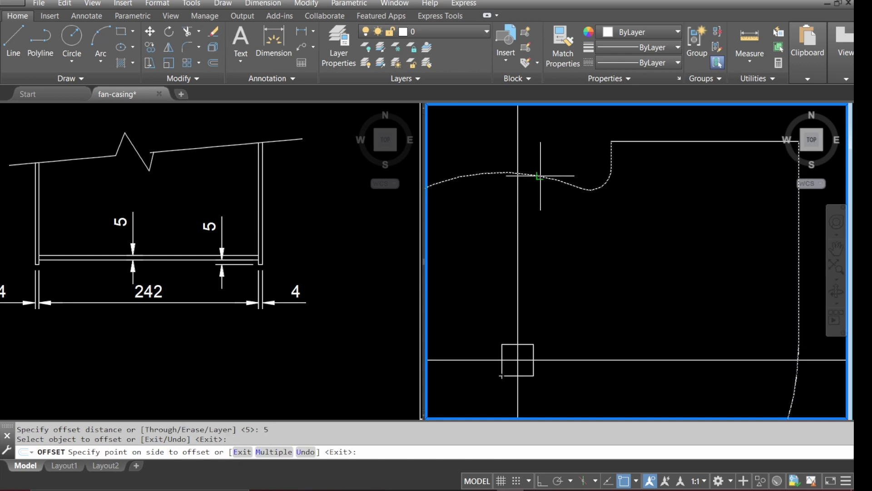
click(540, 134)
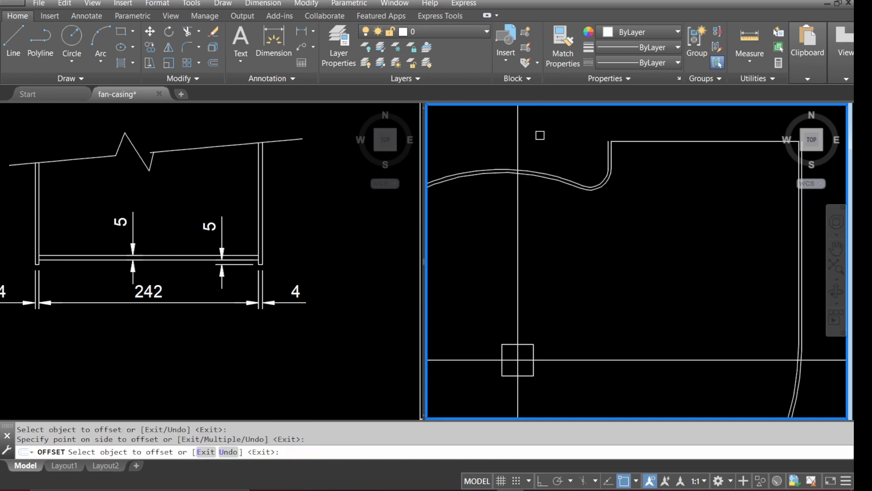
key(Return)
Erase the original inner casing outline of the pasted front view, keeping the outward offset and the straight outlet edge.
text(e)
key(Return)
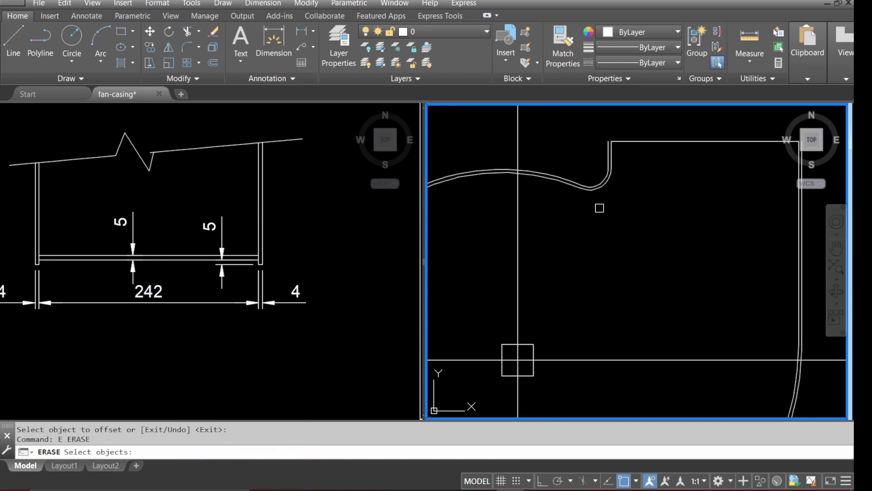
scroll(600, 194, up, 2)
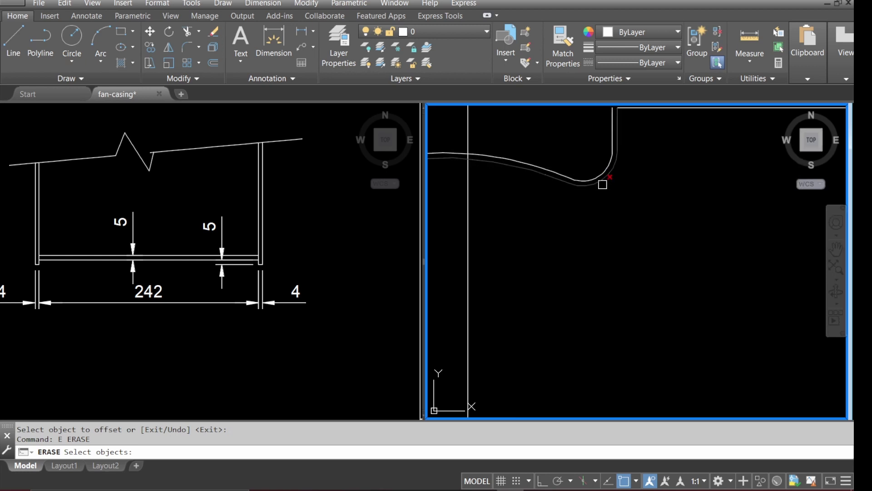
click(601, 186)
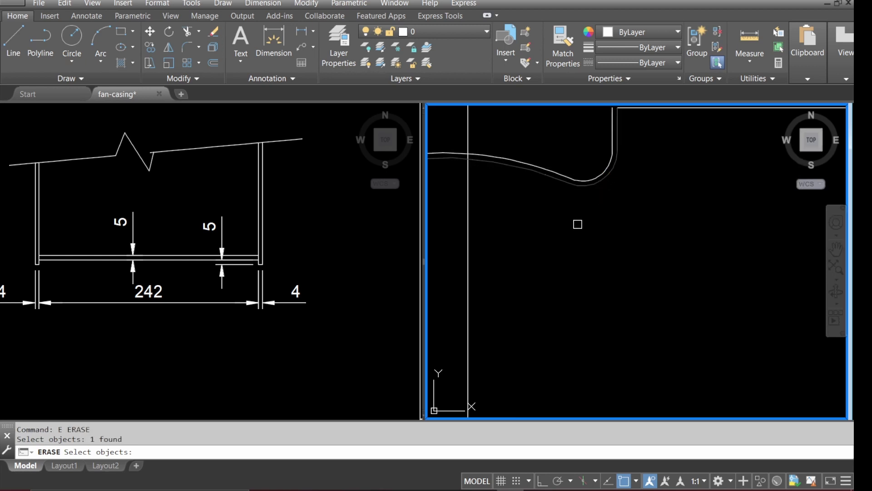
key(Return)
scroll(608, 252, down, 2)
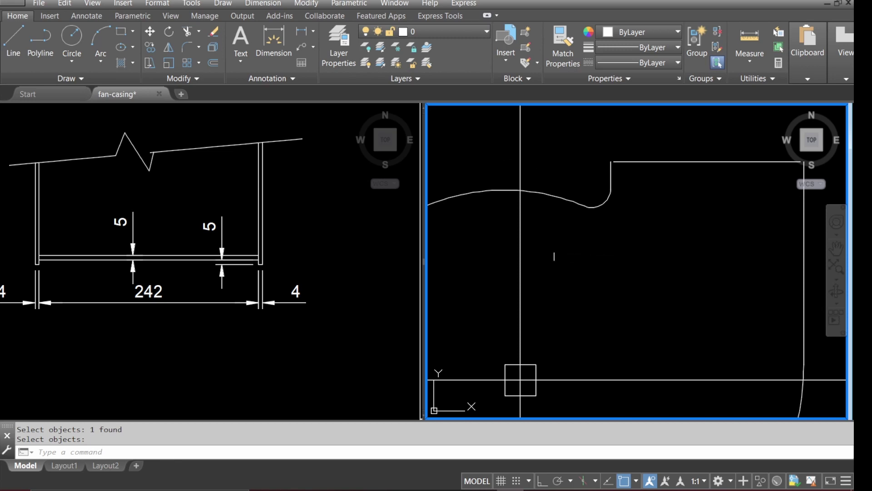
Following the reference's outlet corner, draw a line 5 south from the outlet edge's west end, continuing west to the casing outline with Ortho on.
click(295, 221)
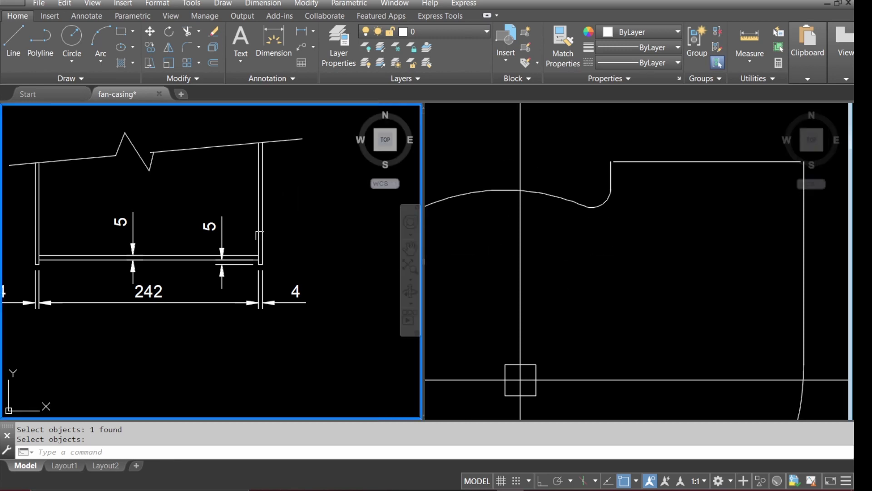
scroll(163, 289, down, 3)
scroll(163, 289, down, 3)
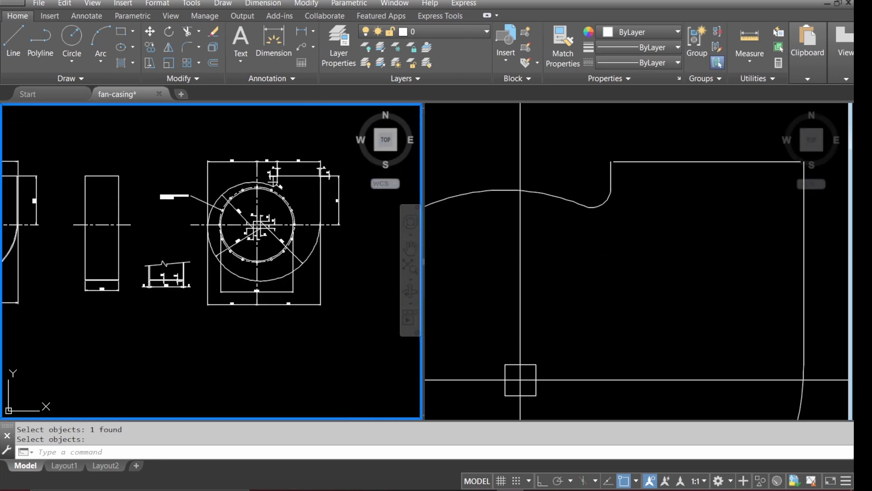
scroll(244, 158, up, 4)
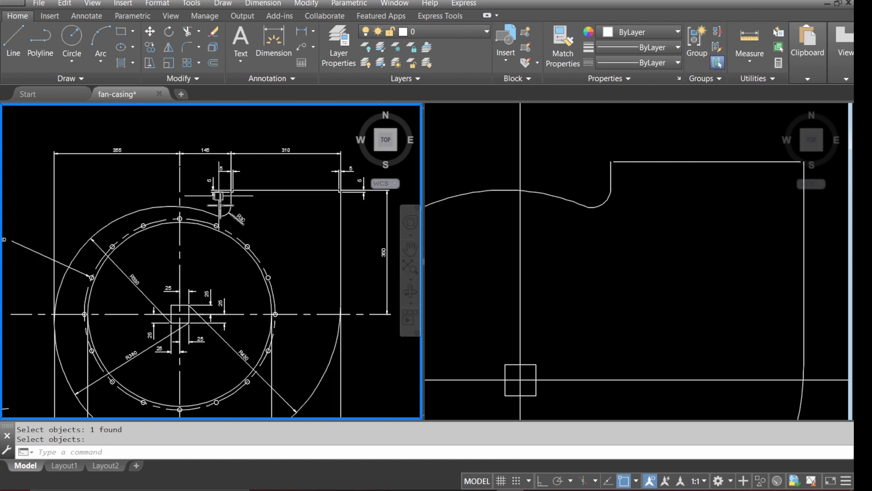
scroll(230, 168, up, 4)
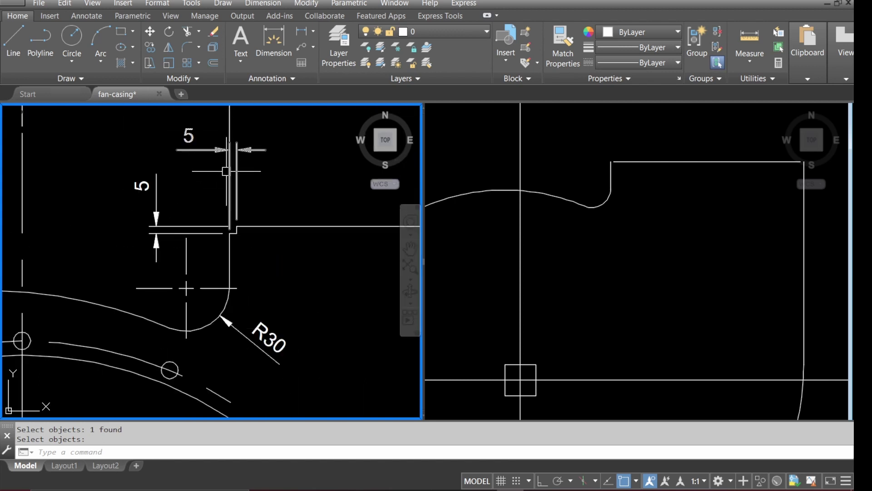
click(615, 145)
scroll(614, 144, up, 4)
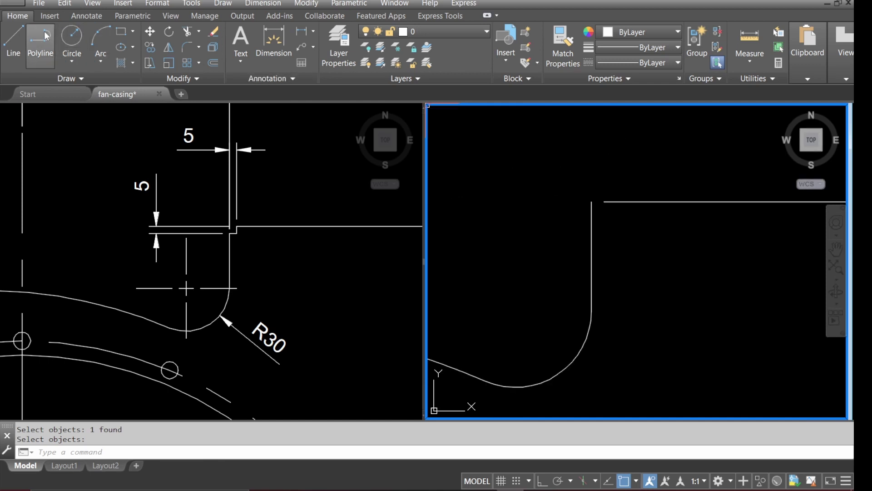
click(13, 41)
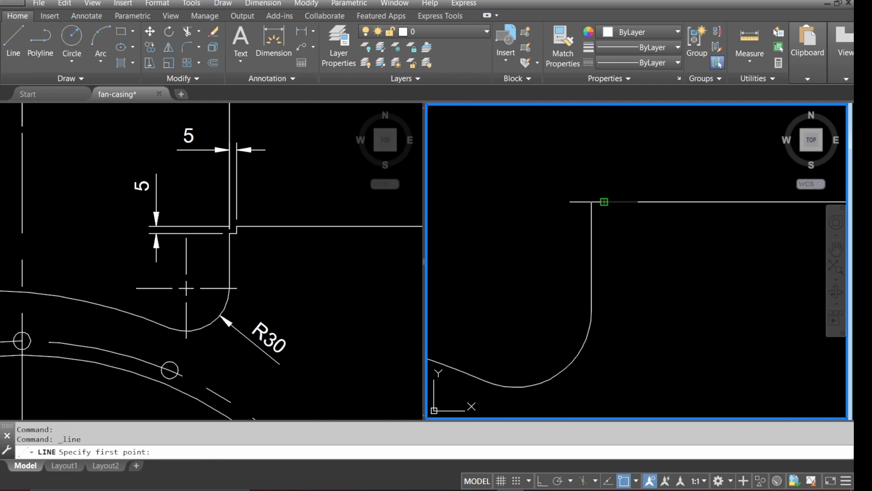
click(604, 201)
key(F8)
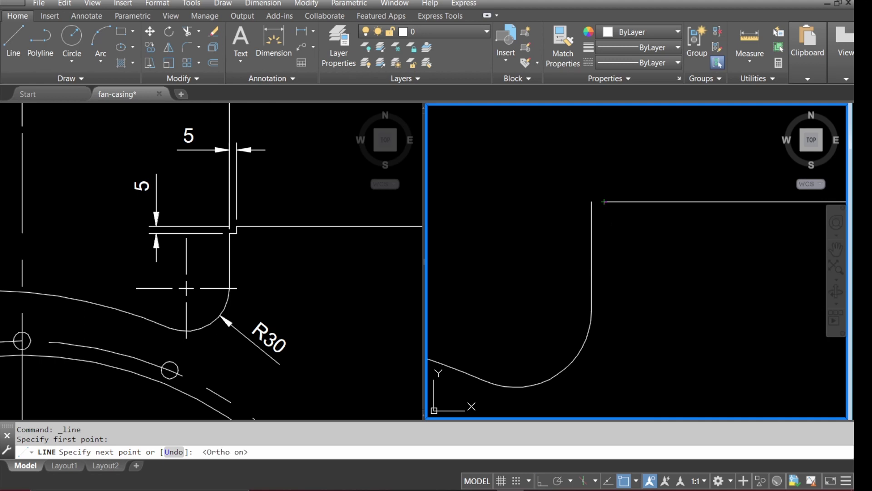
text(5)
key(Return)
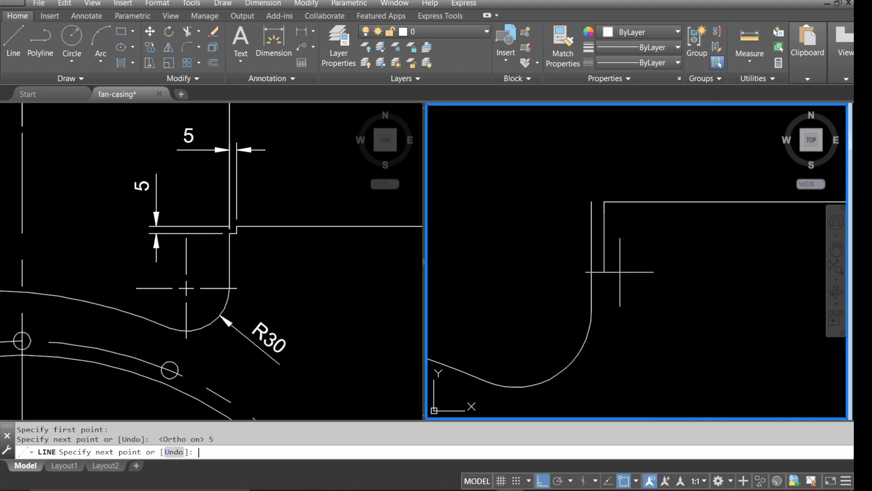
scroll(568, 196, up, 2)
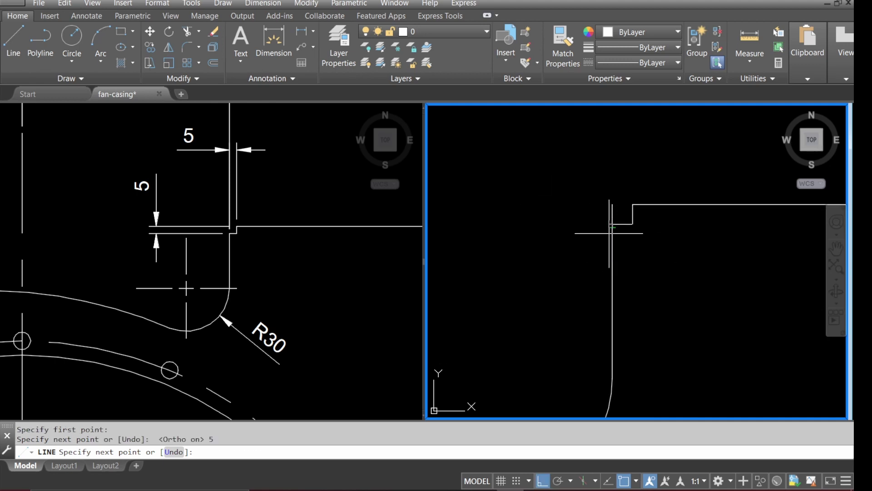
click(612, 224)
key(Return)
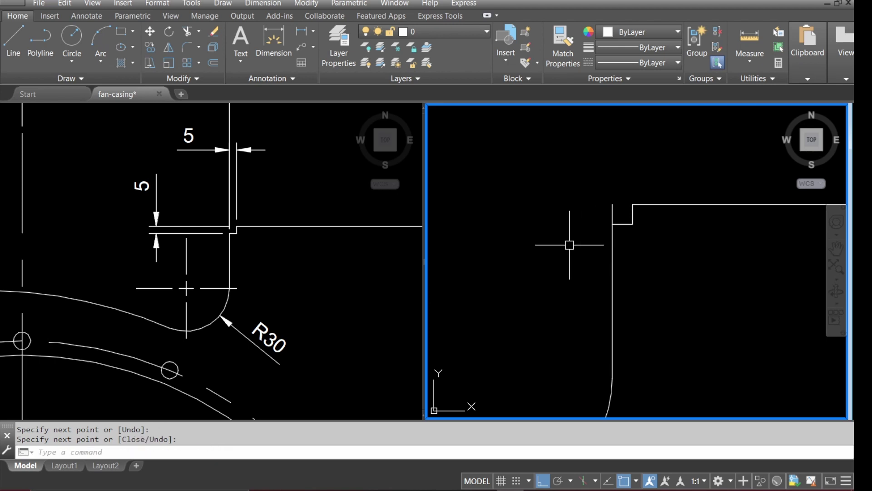
Trim the casing outline's vertical stub above the new notch at the outlet edge's west end.
text(TRIM)
key(Return)
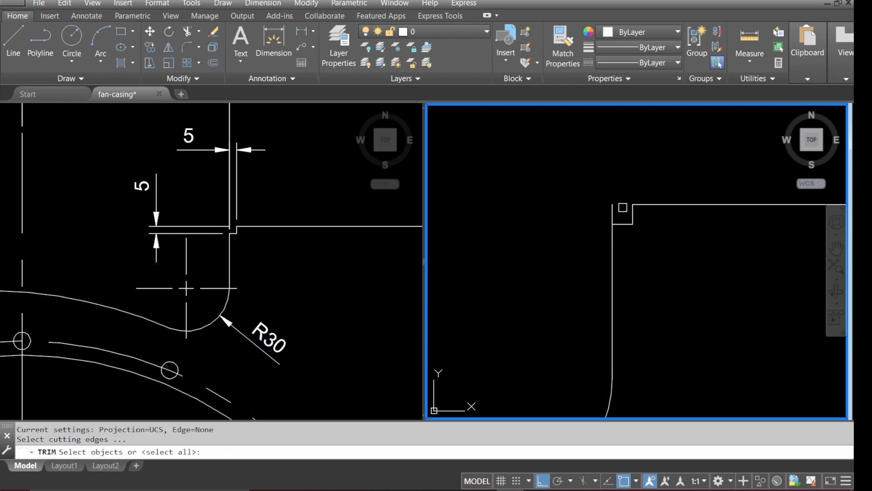
key(Return)
click(615, 207)
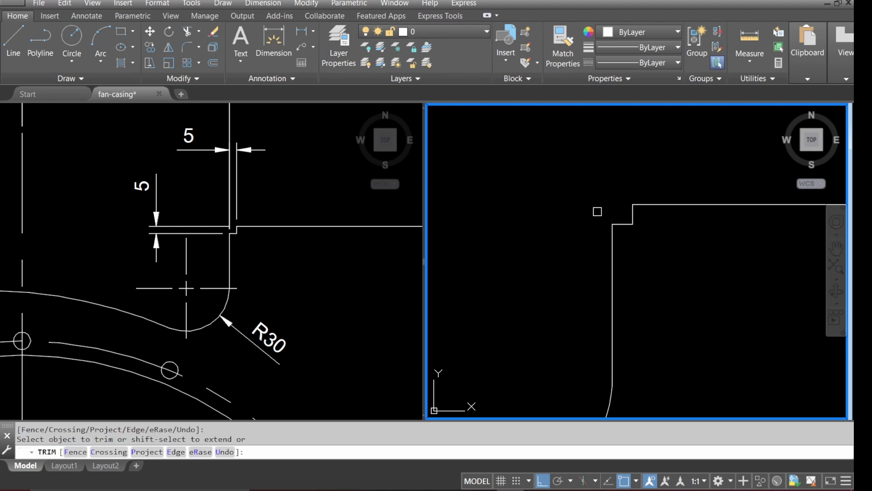
key(Return)
Draw a line 5 south from the outlet edge's east end, continuing east to the casing's straight vertical side.
scroll(477, 239, down, 4)
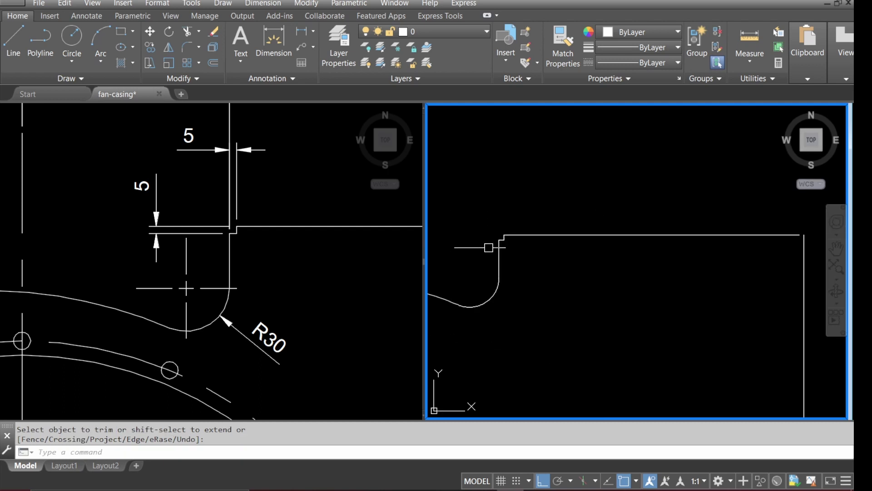
scroll(586, 253, down, 2)
scroll(758, 241, up, 5)
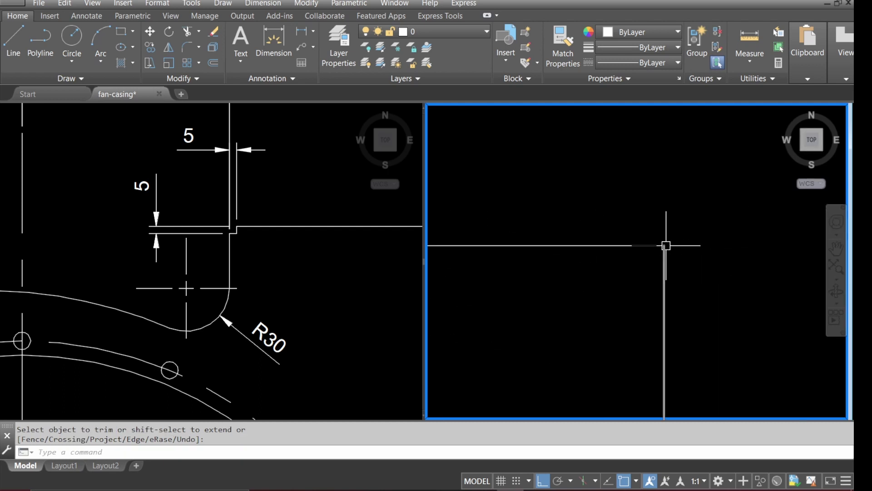
scroll(646, 251, up, 2)
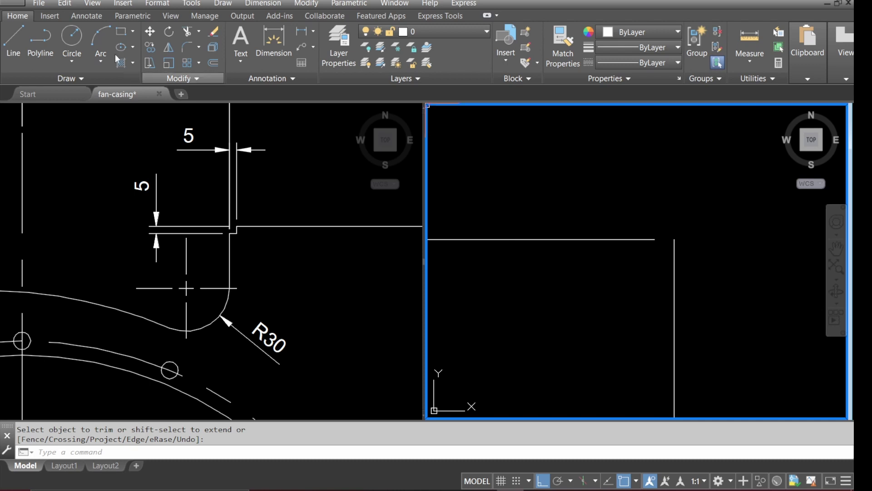
click(5, 40)
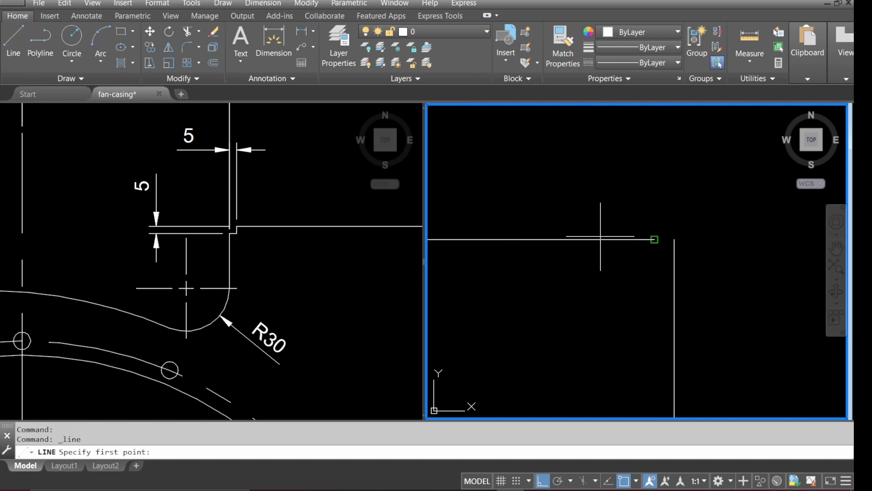
click(627, 239)
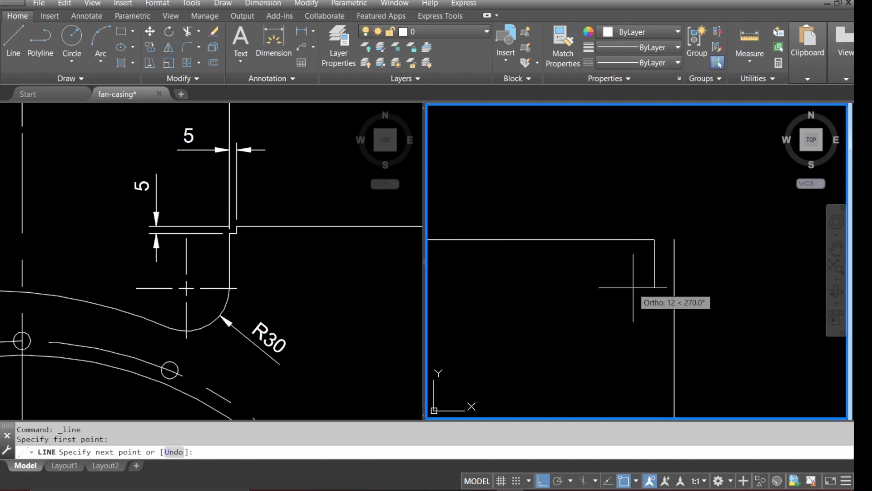
text(5)
key(Return)
click(674, 259)
key(Return)
Trim the vertical stub above the notch at the outlet edge's east end.
scroll(698, 216, up, 2)
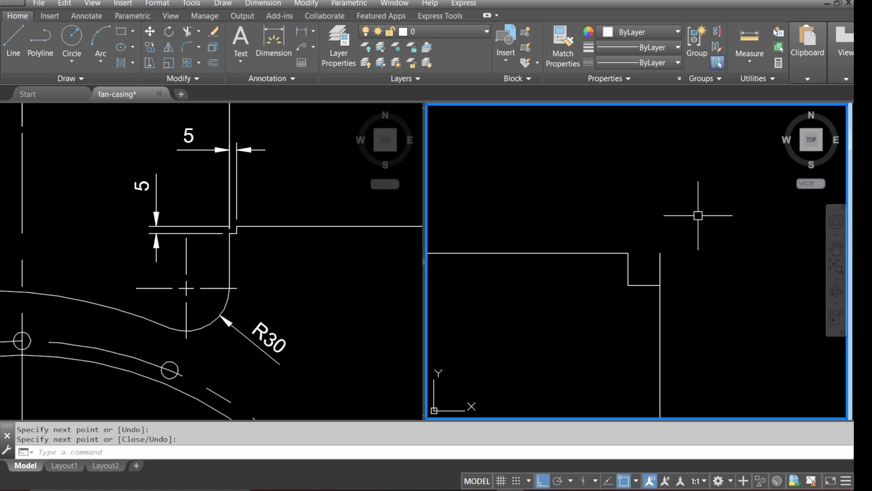
text(TR)
key(Return)
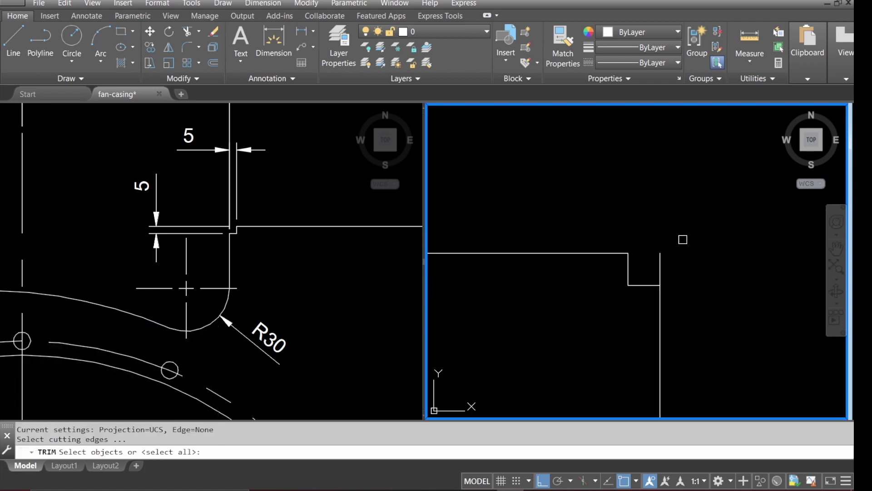
key(Return)
click(668, 253)
click(655, 263)
key(Return)
scroll(705, 273, down, 3)
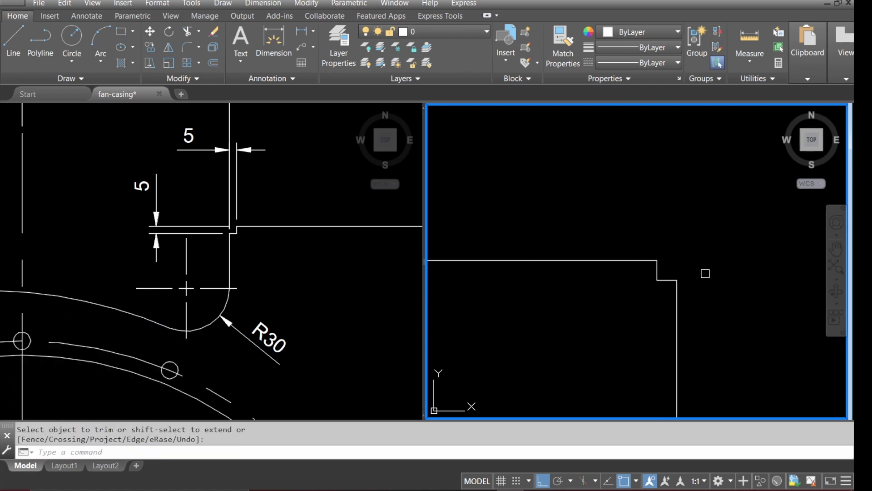
Compare the notched outlet corners and overall casing outline with the reference front view.
scroll(726, 276, down, 3)
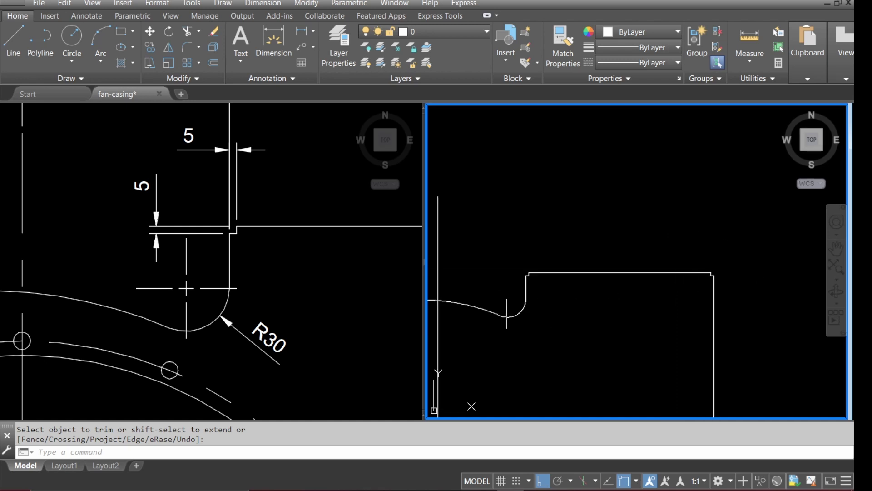
scroll(522, 304, up, 2)
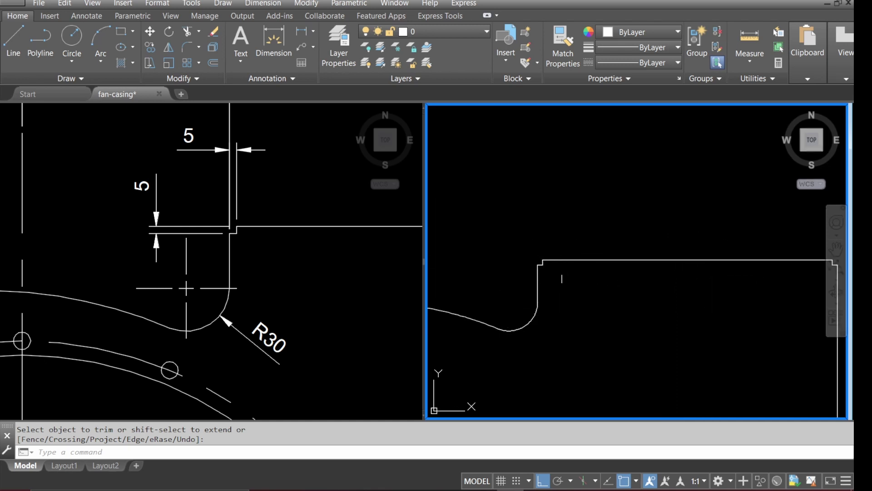
scroll(531, 275, up, 3)
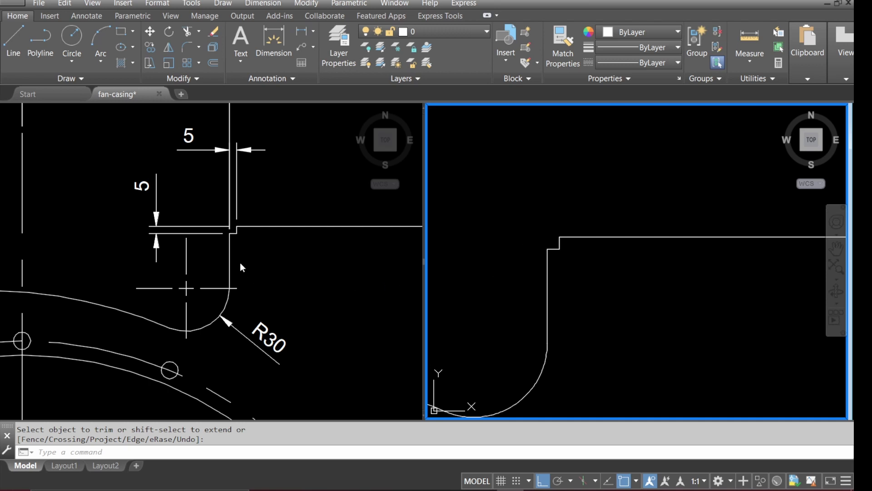
click(274, 274)
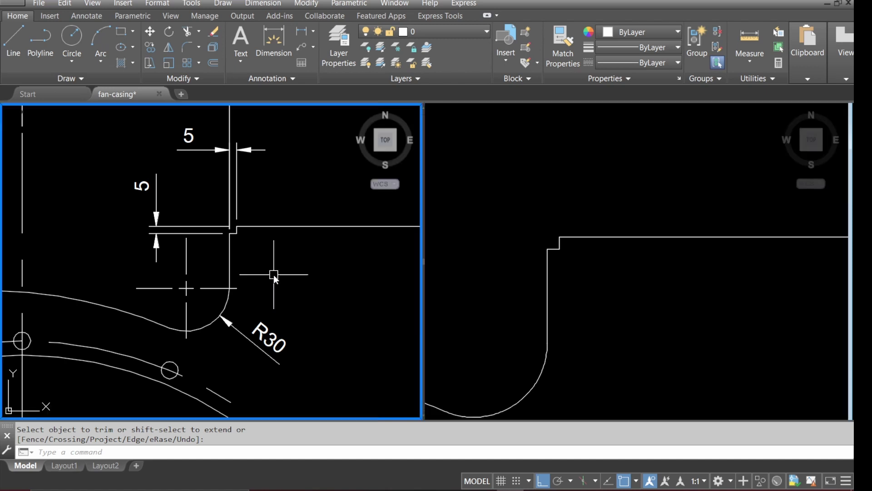
scroll(246, 212, down, 6)
scroll(246, 211, down, 3)
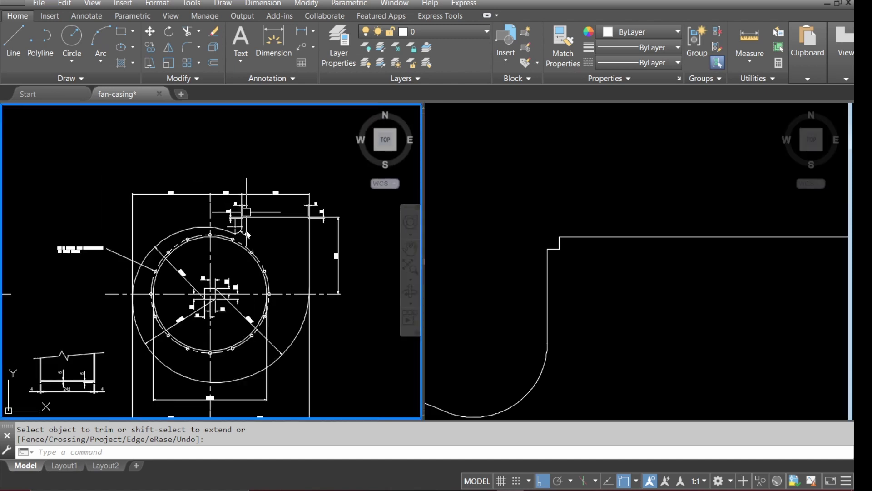
scroll(186, 386, up, 2)
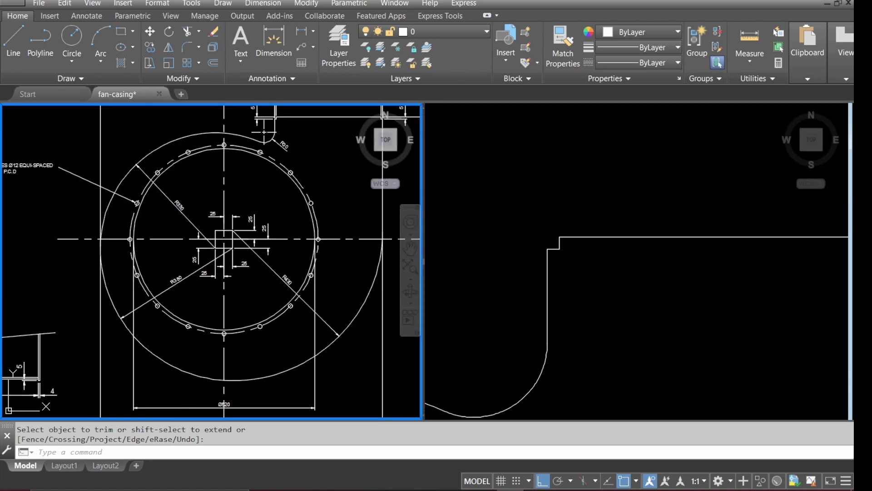
click(636, 316)
scroll(625, 255, down, 4)
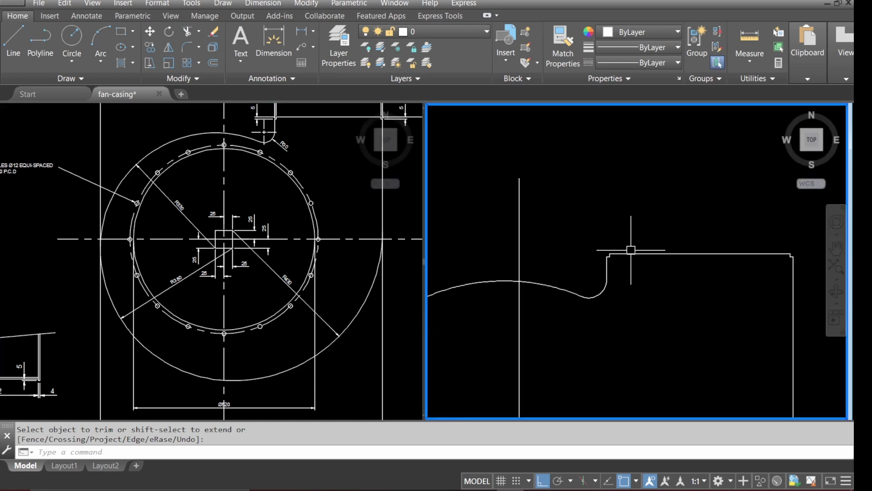
click(631, 249)
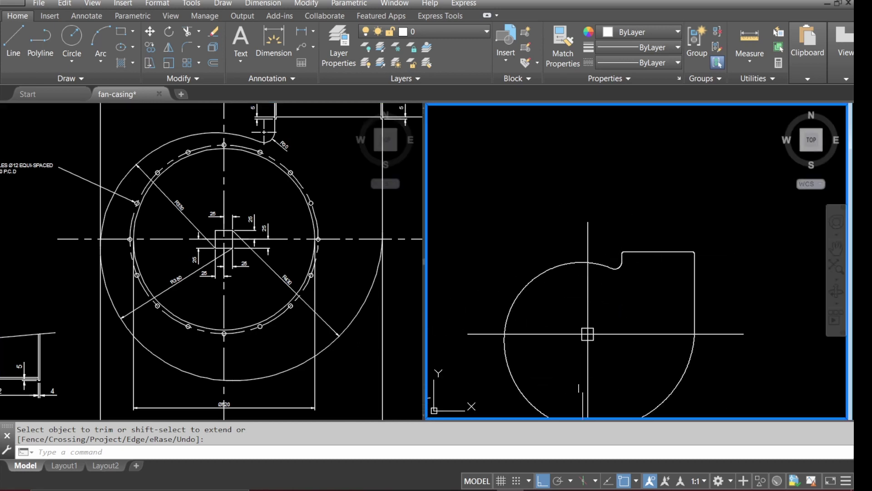
scroll(588, 334, up, 2)
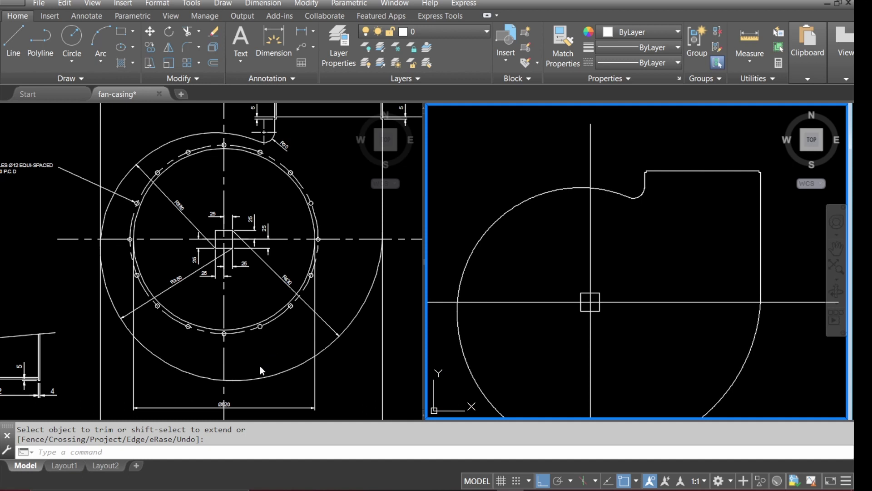
scroll(432, 371, up, 2)
scroll(428, 370, down, 2)
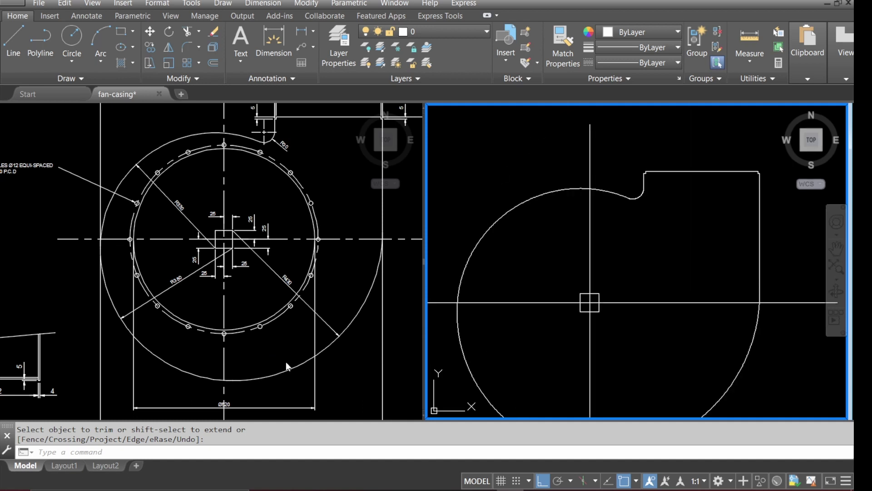
Following the reference's inlet opening, draw a 520 diameter circle centred on the intersection of the casing's centrelines.
click(257, 347)
scroll(249, 363, up, 2)
scroll(246, 345, down, 2)
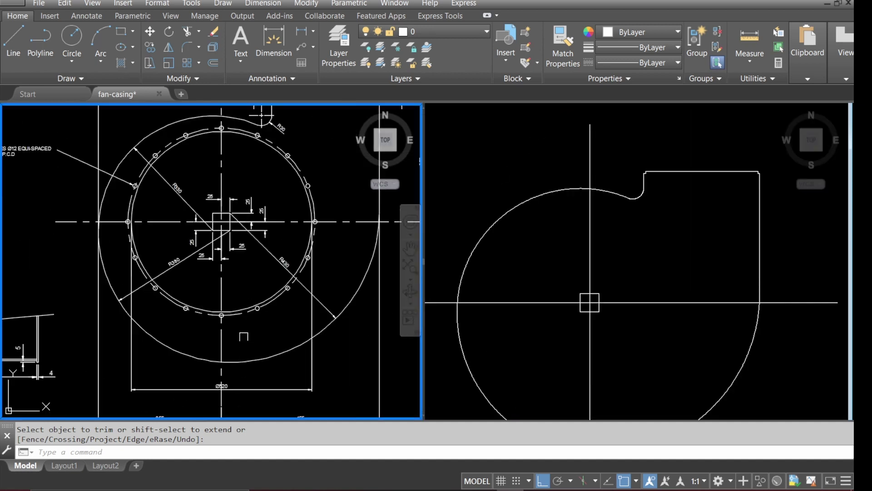
scroll(214, 404, up, 2)
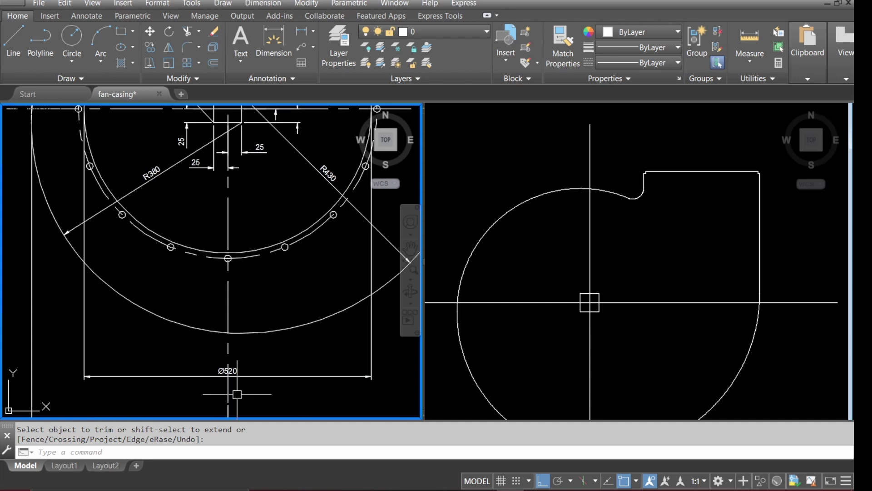
scroll(248, 388, up, 2)
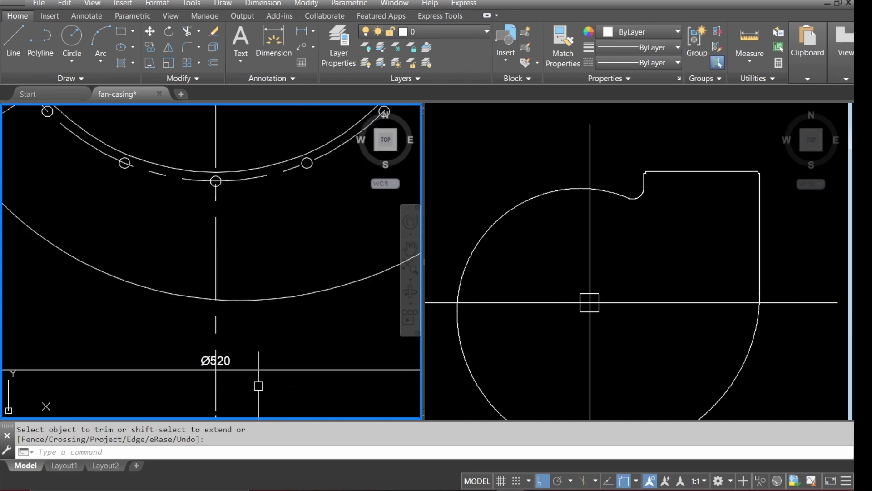
click(78, 39)
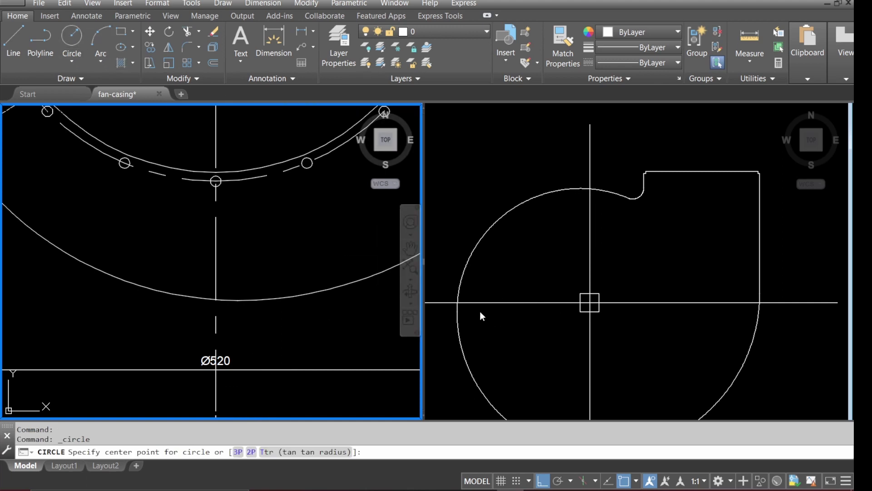
click(527, 286)
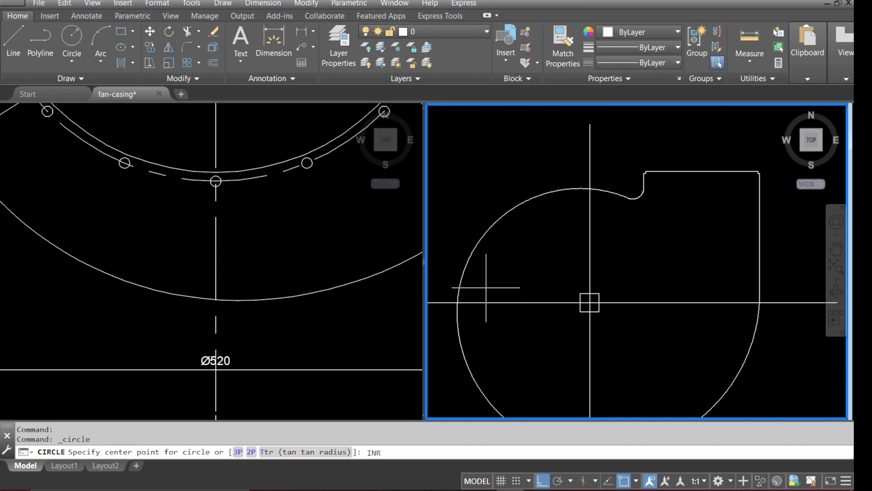
text(T)
key(Return)
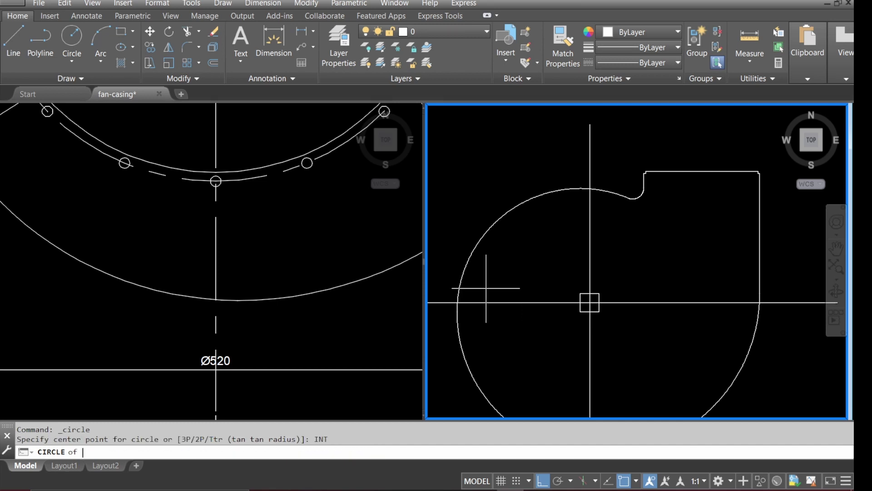
click(590, 302)
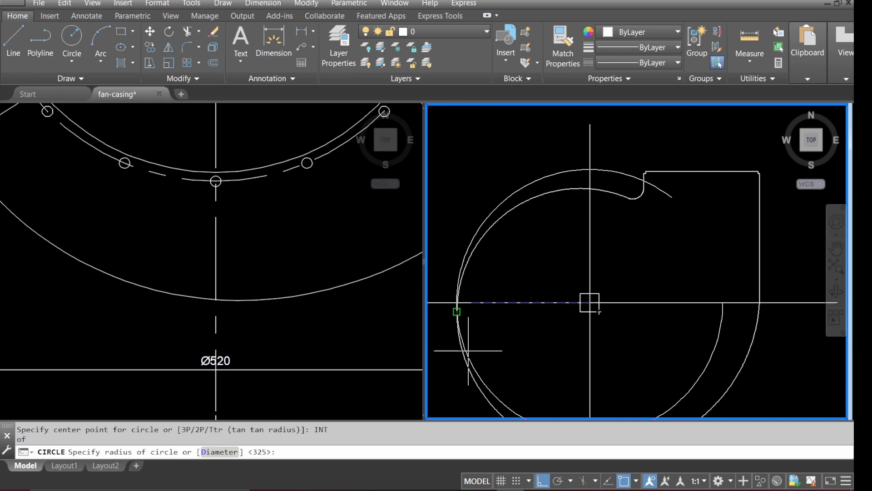
text(D)
key(Return)
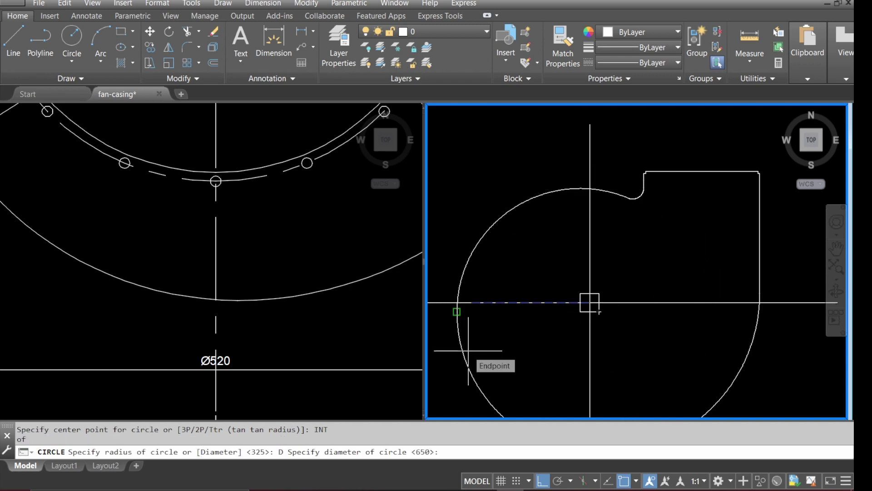
text(520)
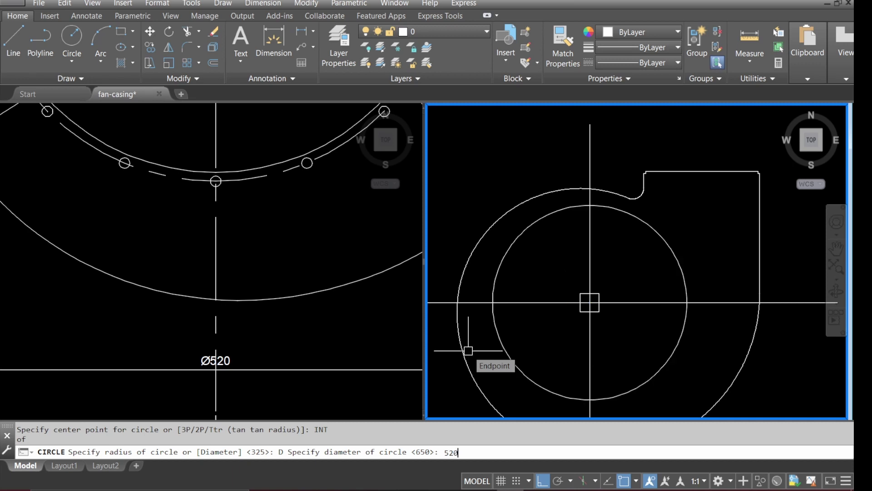
key(Return)
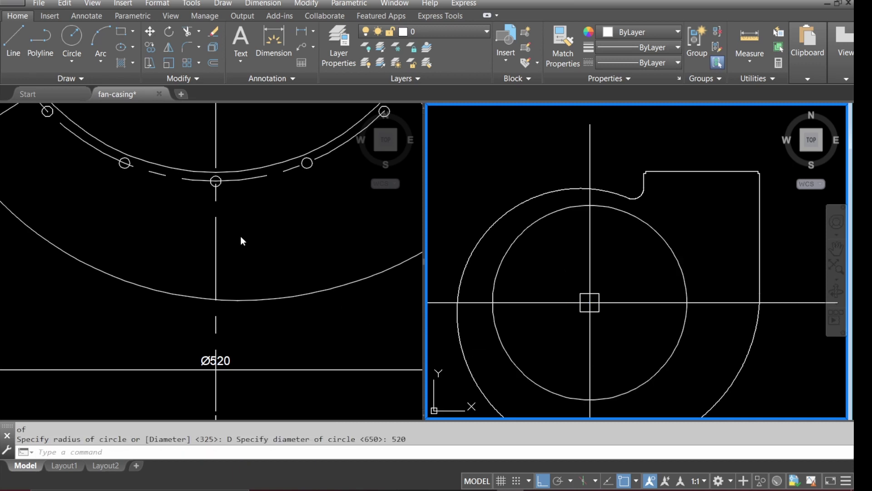
Examine the reference's bolt-hole note for the hole count, hole diameter and pitch circle diameter.
click(176, 238)
scroll(172, 248, down, 8)
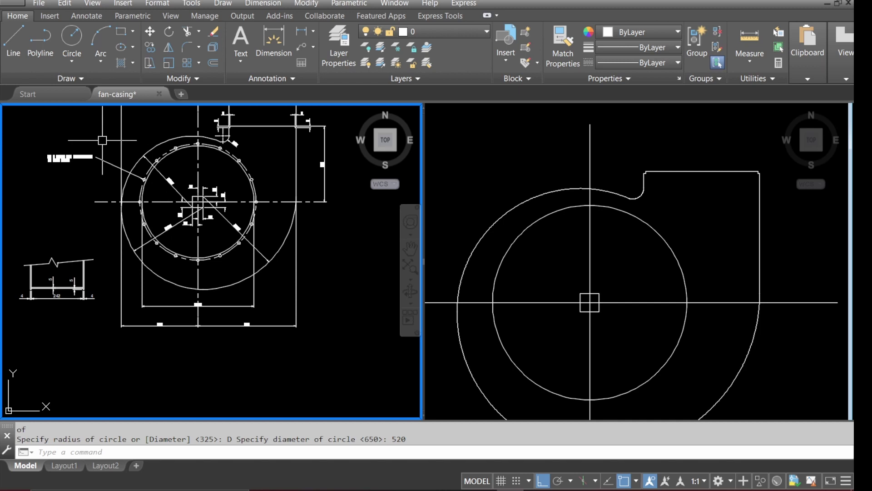
scroll(102, 140, up, 2)
scroll(102, 140, down, 2)
scroll(89, 159, up, 2)
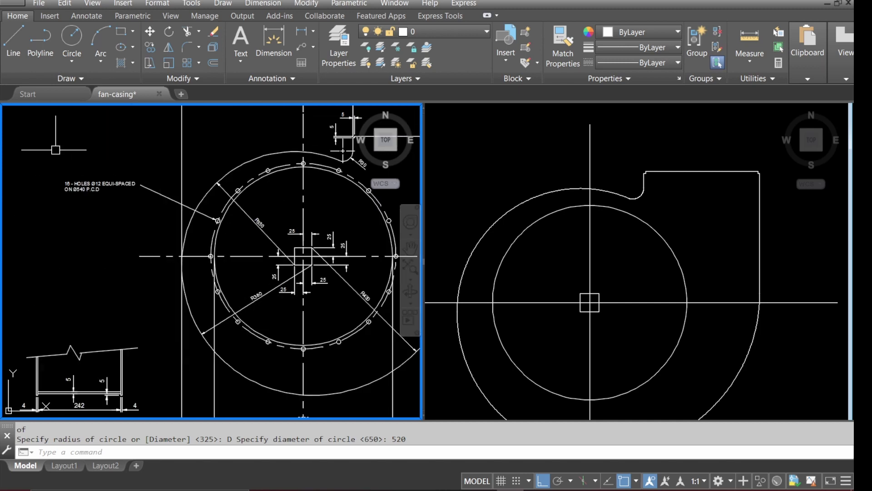
scroll(87, 160, up, 2)
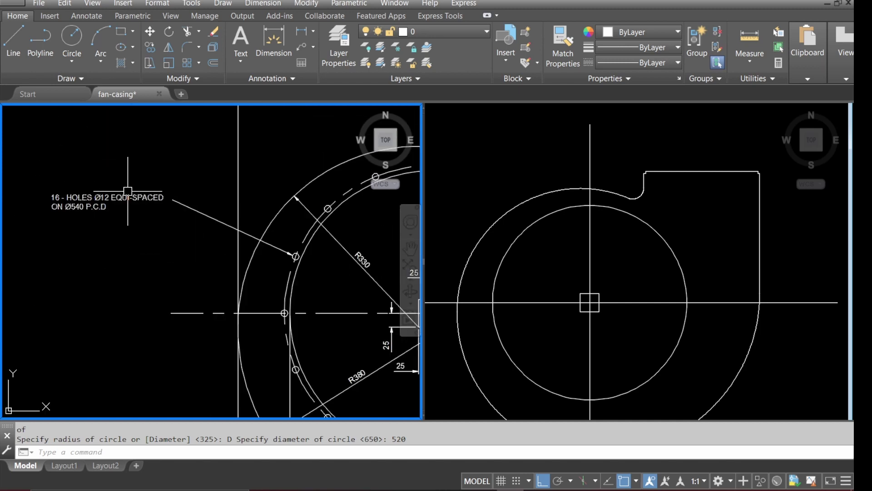
scroll(93, 187, up, 2)
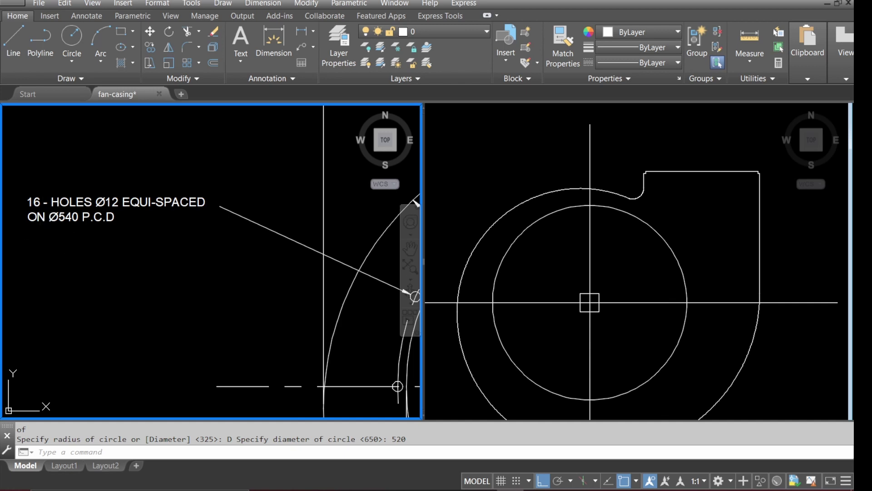
Draw a 540 diameter pitch circle concentric with the inlet circle.
click(480, 183)
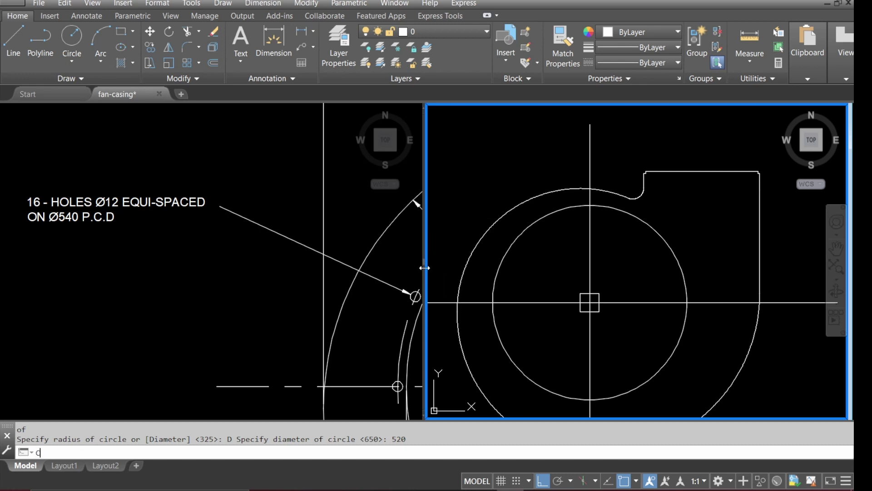
key(Return)
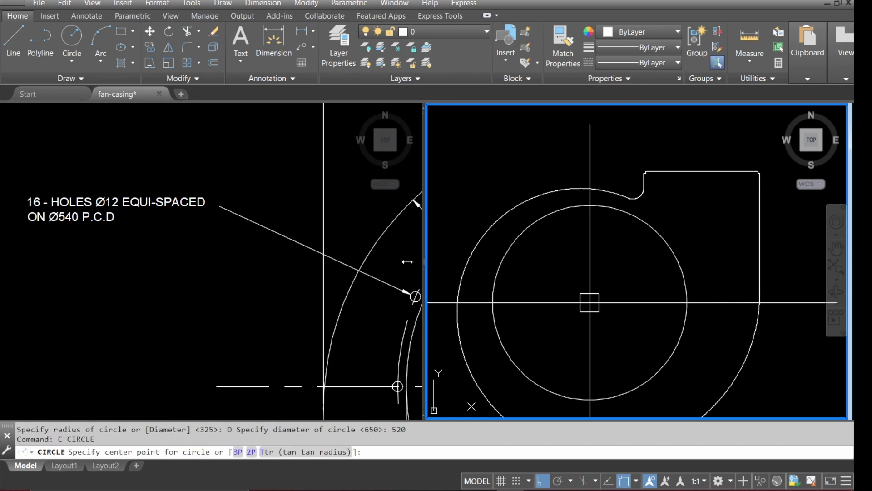
text(CEN)
key(Return)
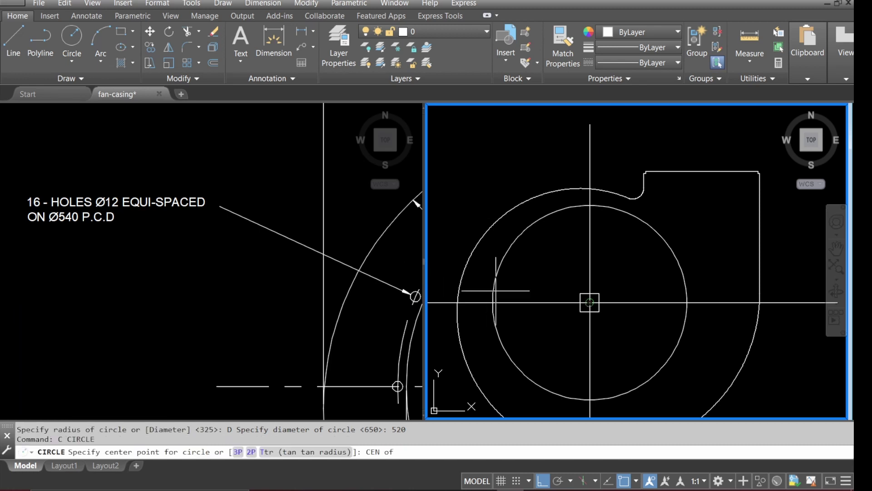
click(519, 235)
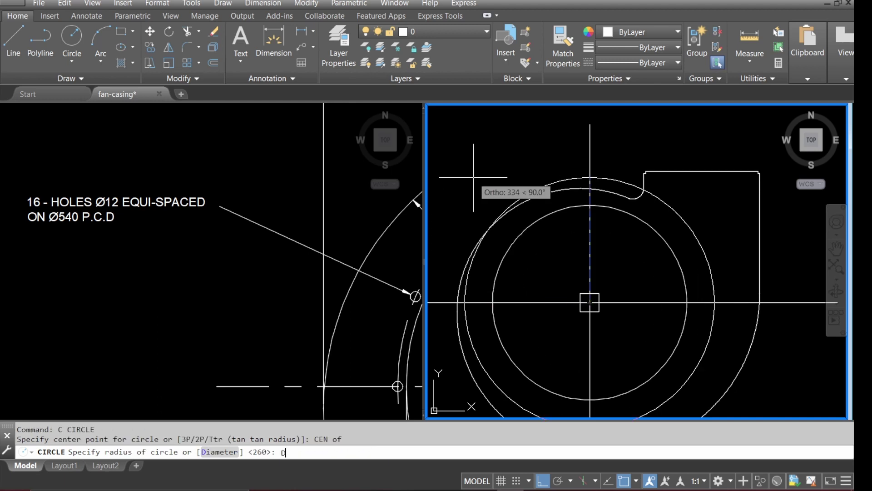
text(D)
key(Return)
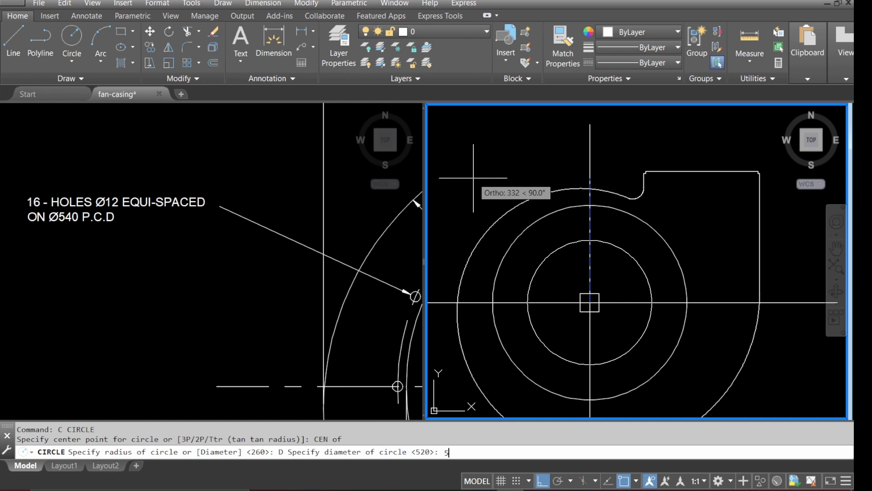
text(54)
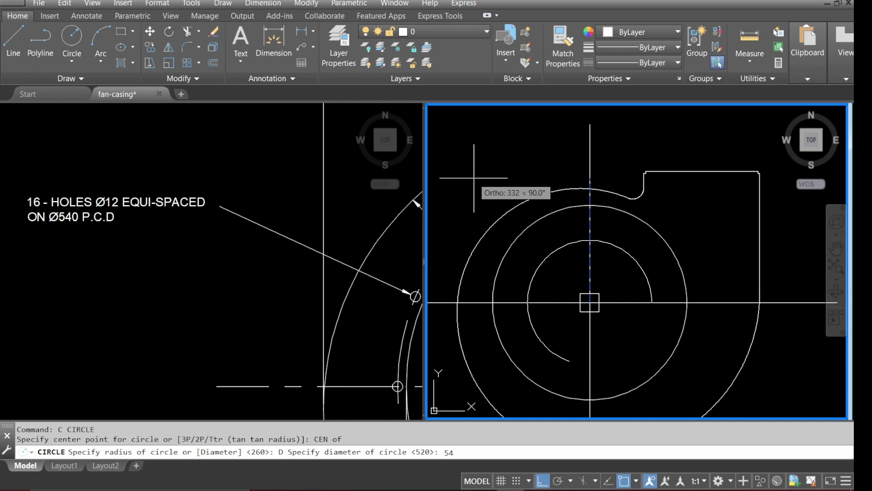
text(0)
key(Return)
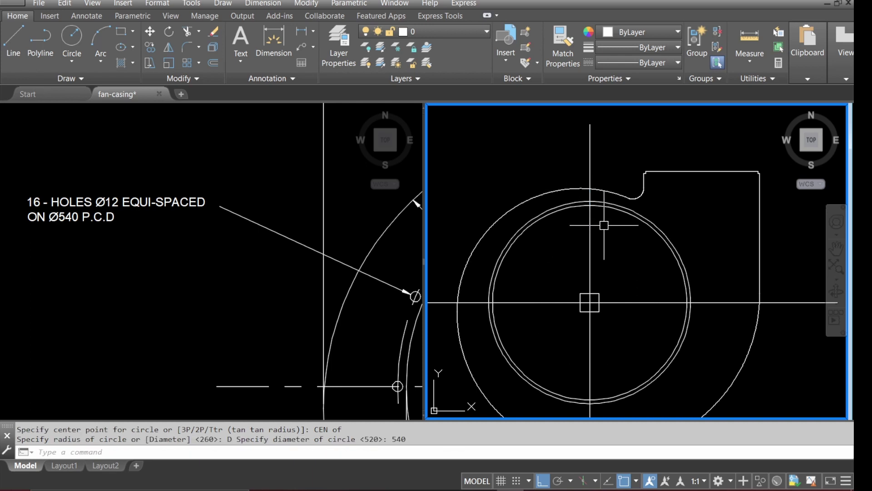
Draw a 12 diameter bolt hole centred where the vertical centreline crosses the top of the 540 pitch circle.
scroll(604, 225, up, 2)
scroll(550, 154, up, 2)
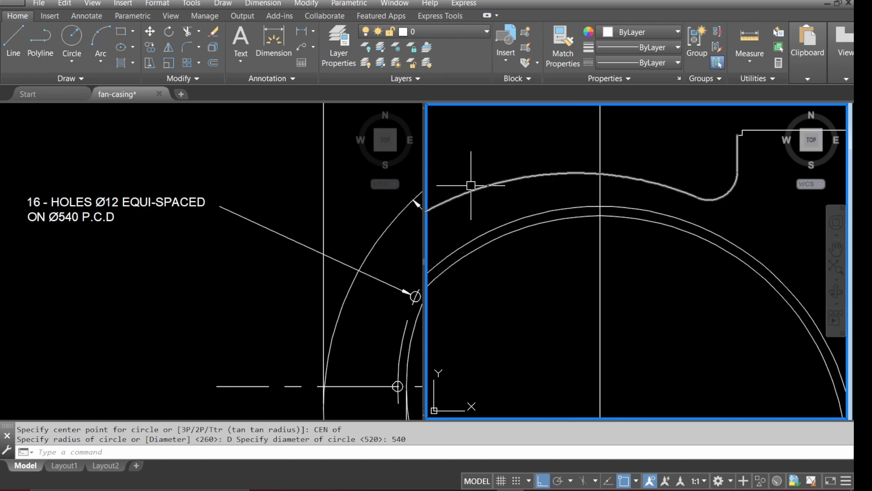
text(C)
key(Return)
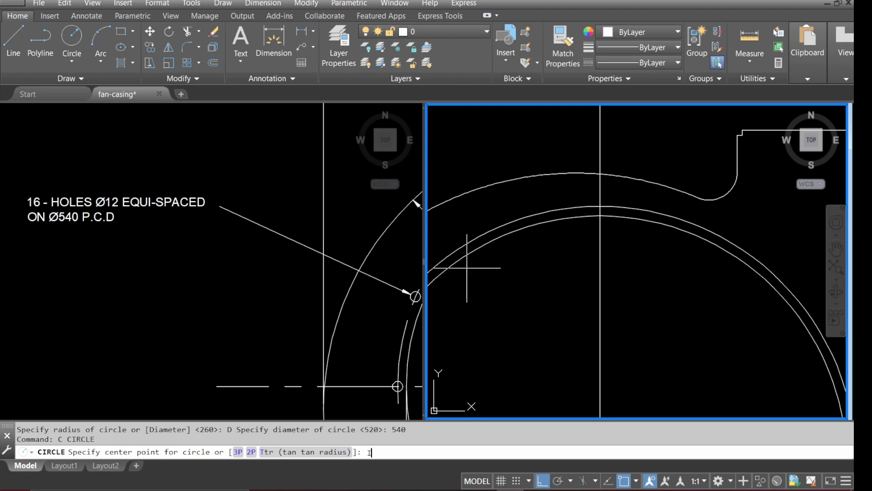
text(INT)
key(Return)
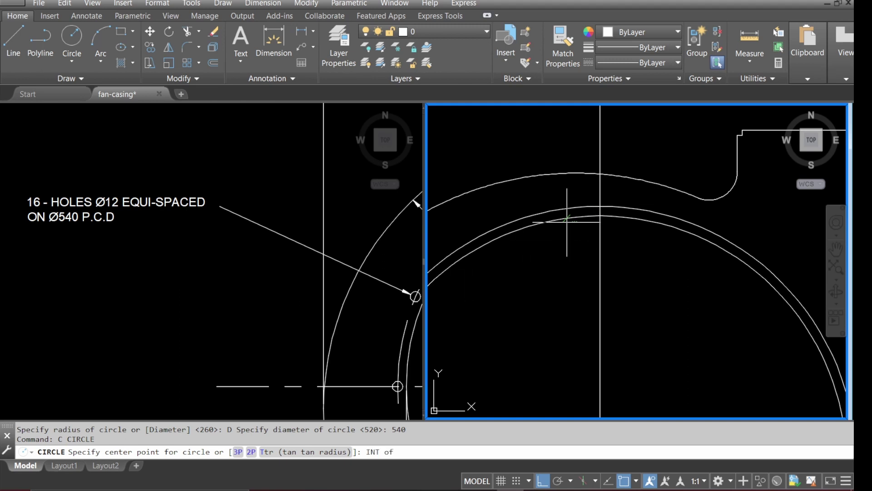
click(600, 207)
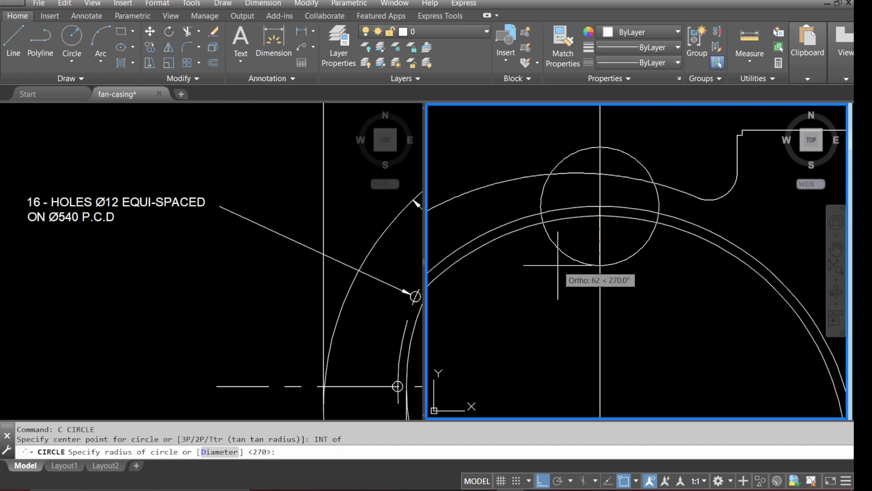
key(Return)
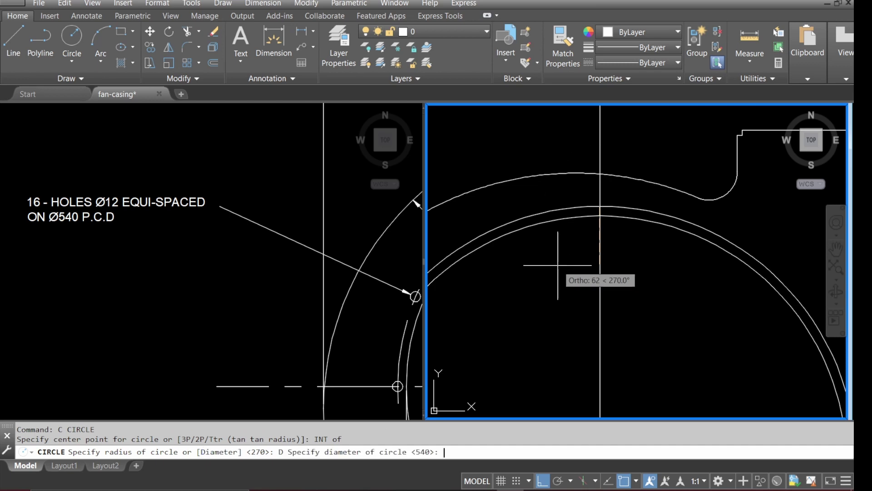
text(12)
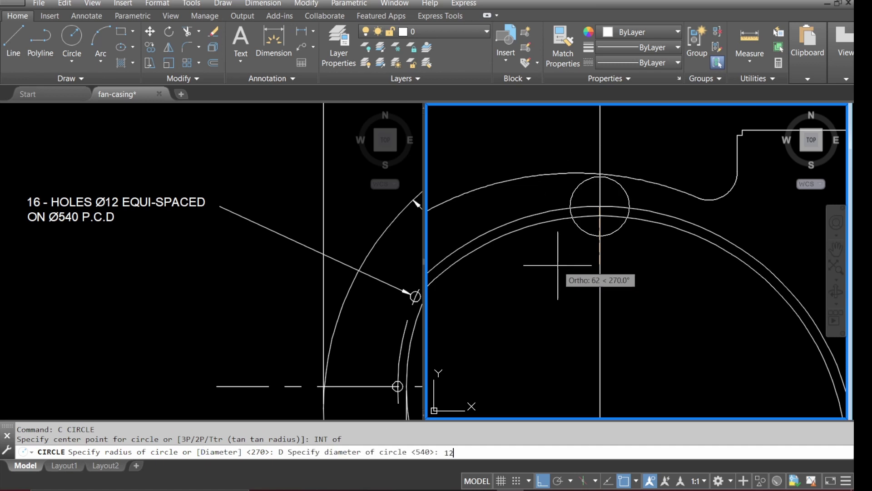
key(Return)
Create a polar array of the 12 diameter bolt hole with 16 items around the pitch circle's centre.
scroll(555, 228, down, 4)
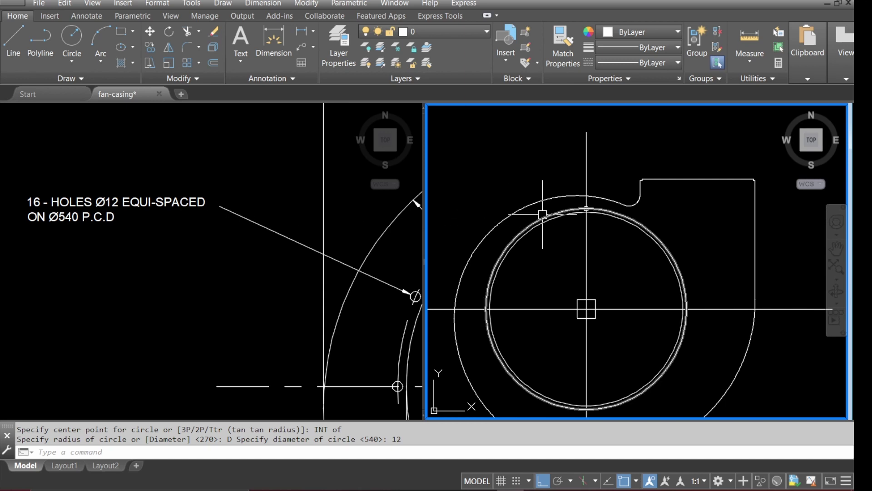
click(198, 64)
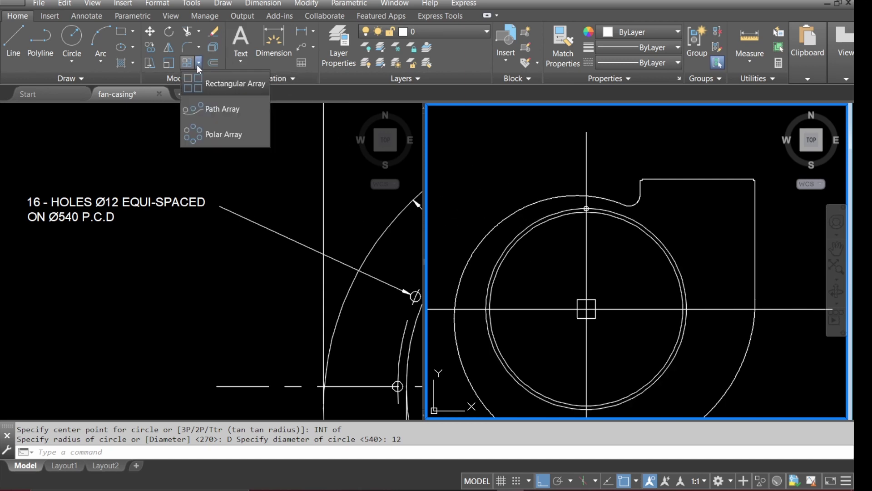
click(224, 137)
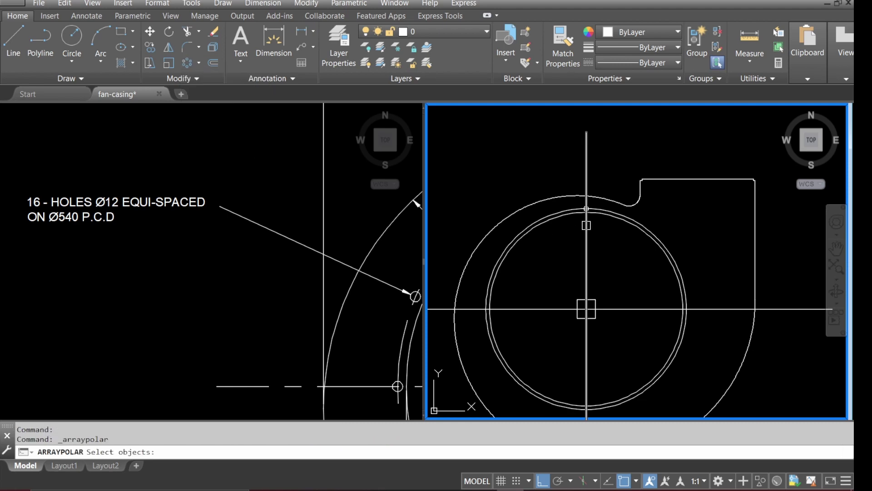
click(563, 233)
click(599, 200)
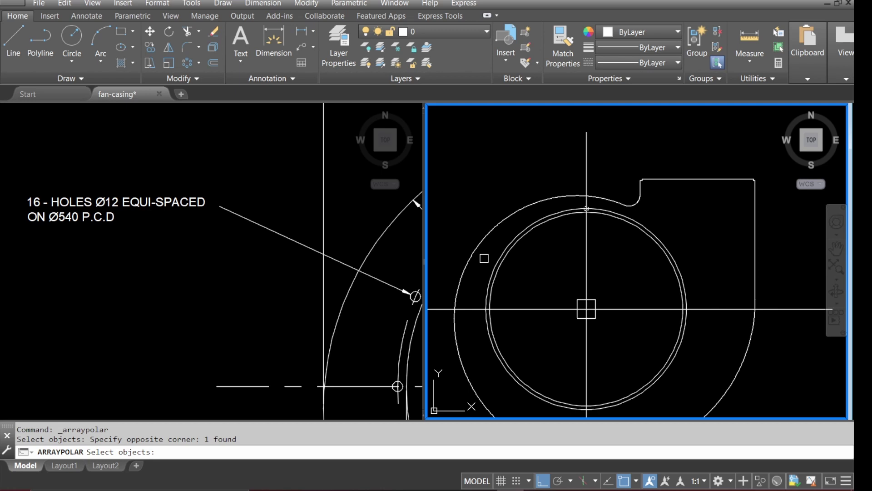
key(Return)
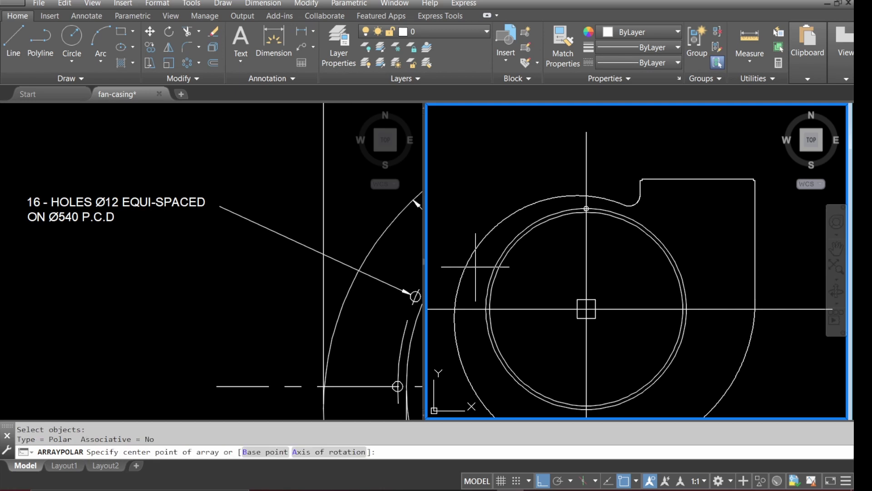
text(CEN)
key(Return)
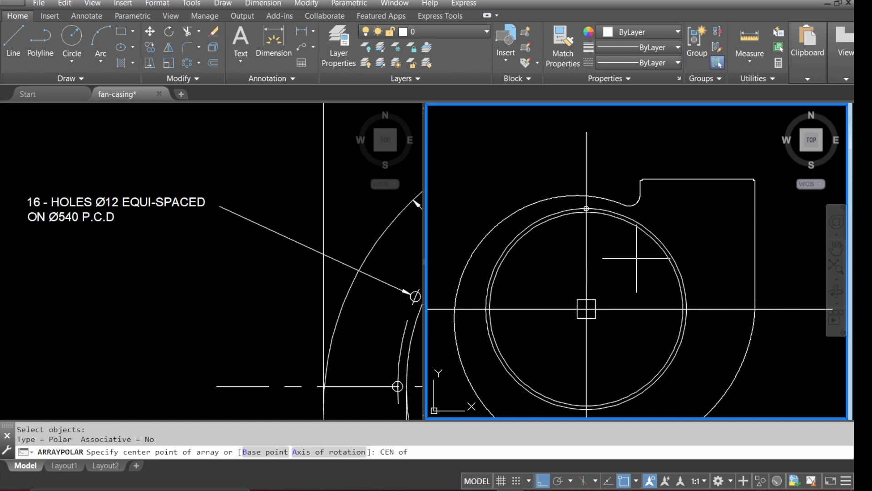
click(648, 244)
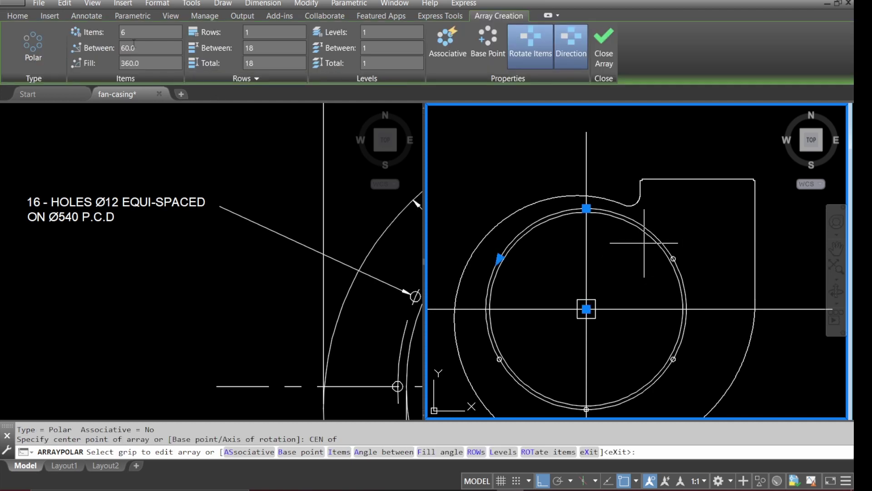
click(130, 30)
text(16)
key(Return)
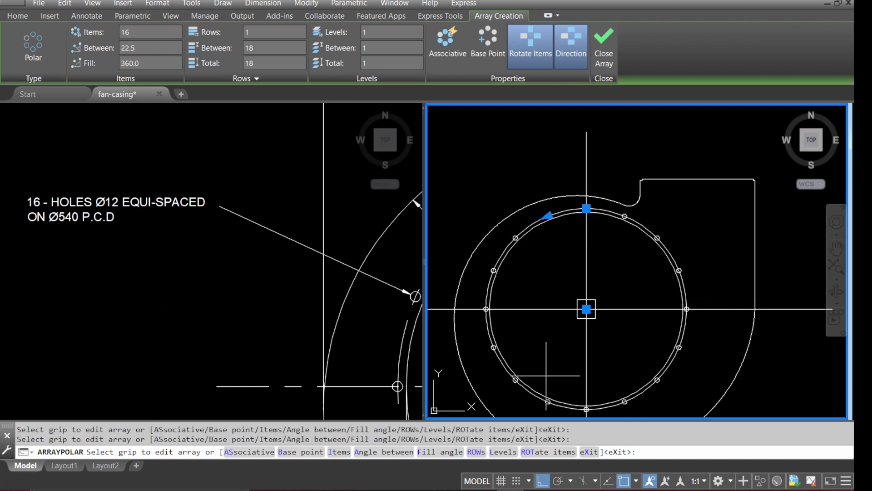
click(603, 43)
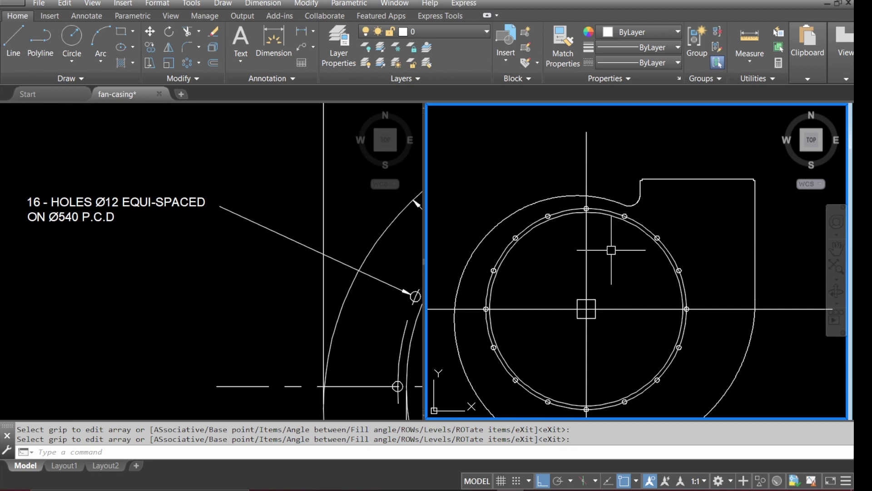
Undo the last object property change.
scroll(613, 250, down, 2)
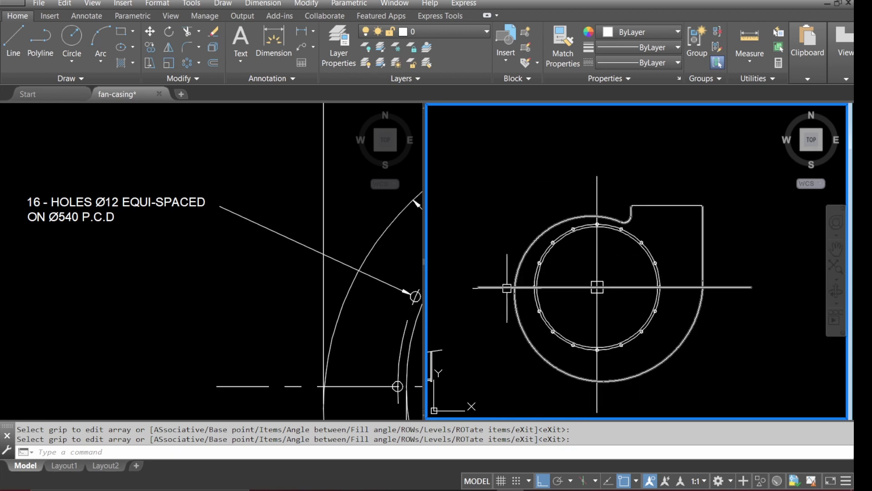
key(ctrl+z)
key(ctrl+z)
key(ctrl+z)
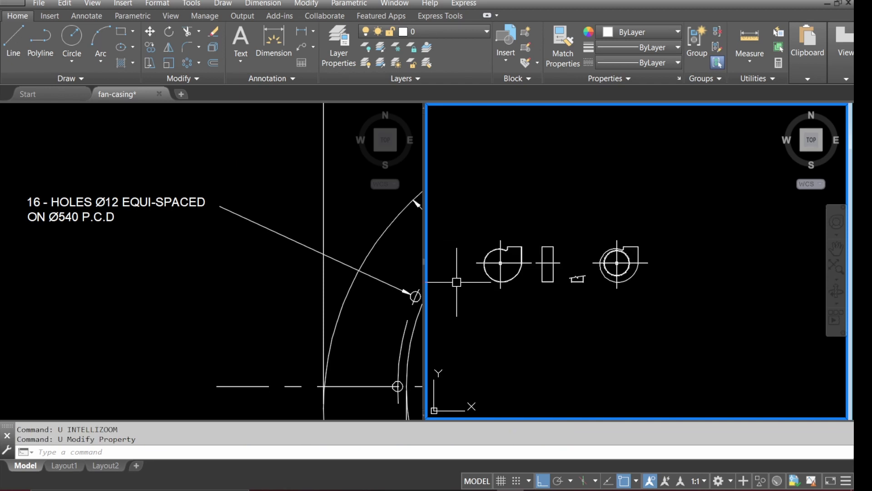
Assign the outlines of the front, side and copied front views, including the inlet circles and bolt holes, to the CASING layer.
text(z)
key(Return)
text(w)
key(Return)
click(467, 267)
click(649, 286)
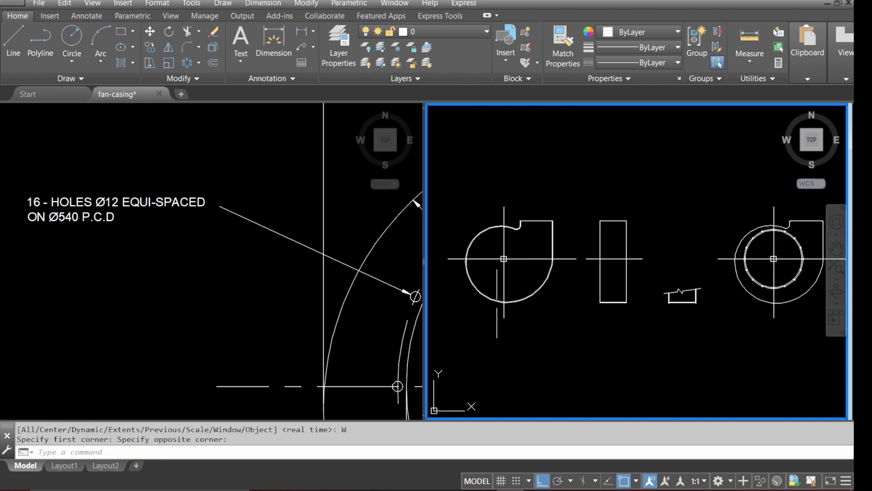
text(p)
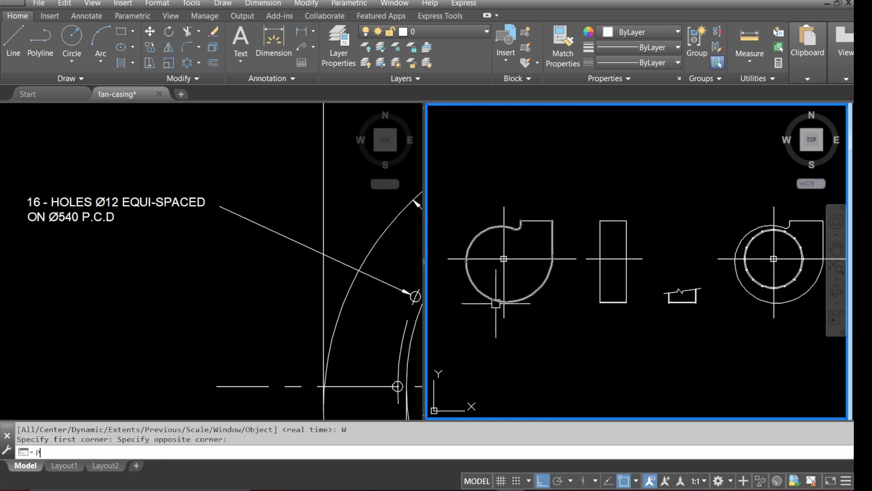
text(r)
key(Return)
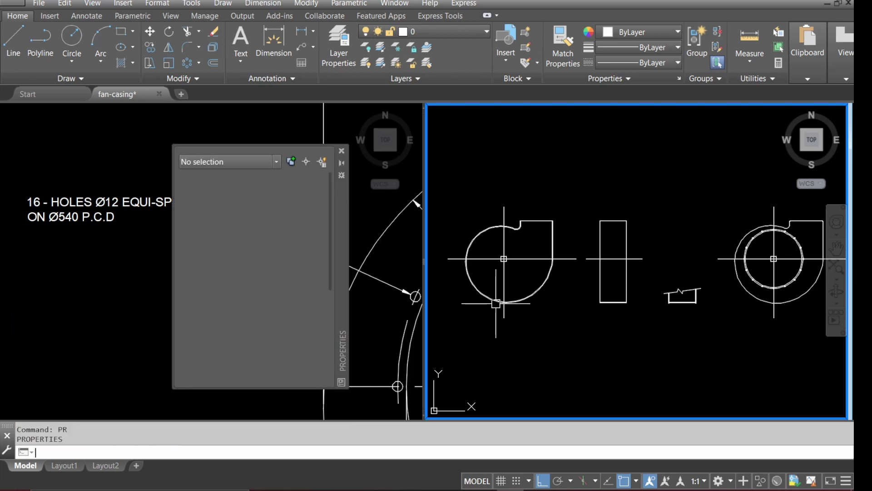
click(457, 316)
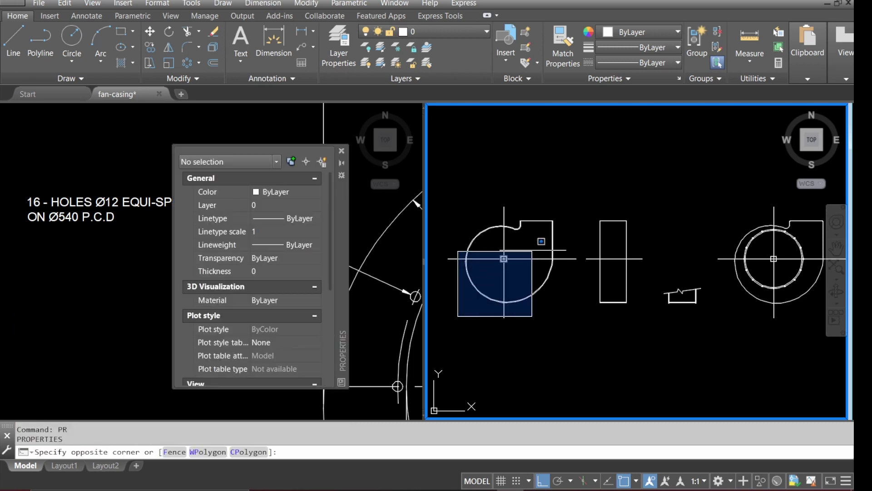
click(558, 215)
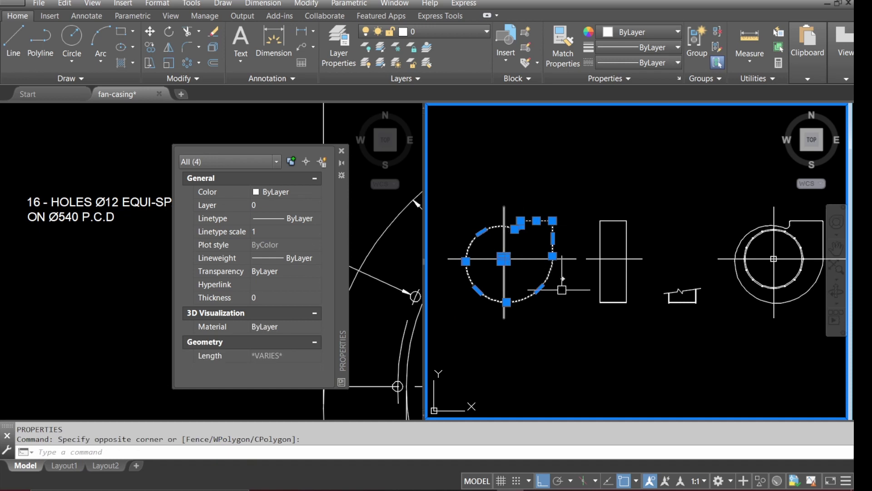
click(593, 316)
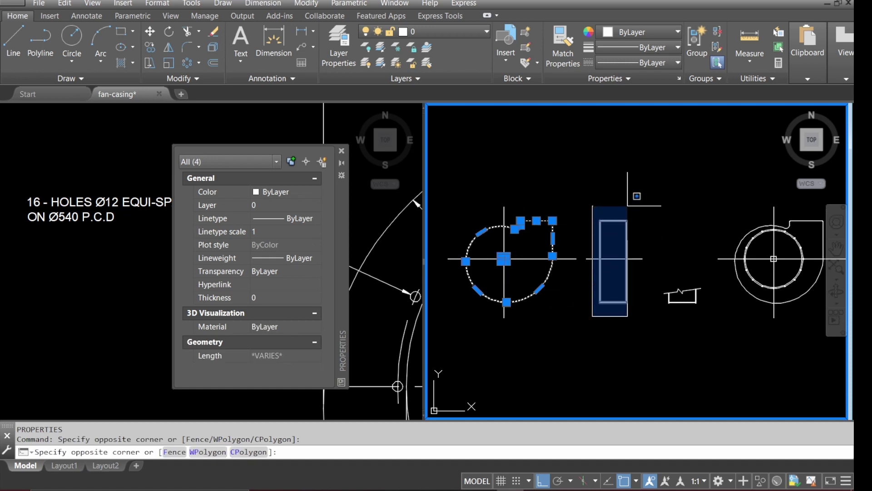
click(662, 172)
scroll(524, 253, down, 2)
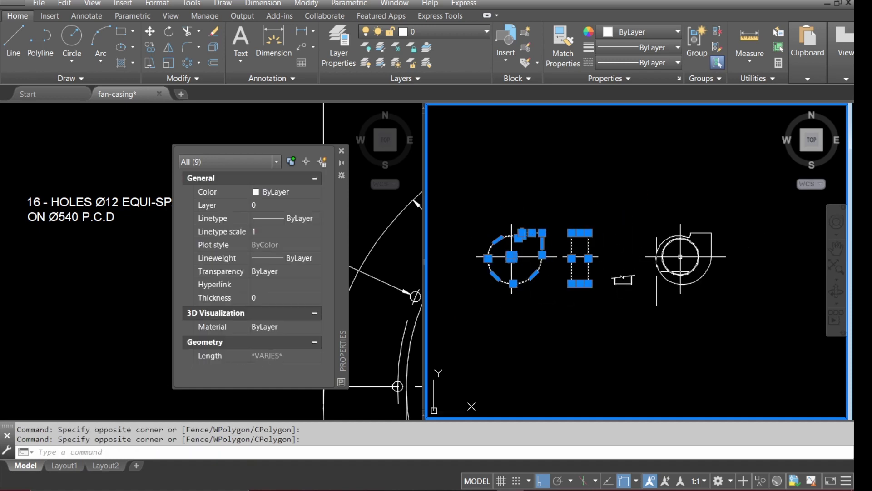
click(651, 291)
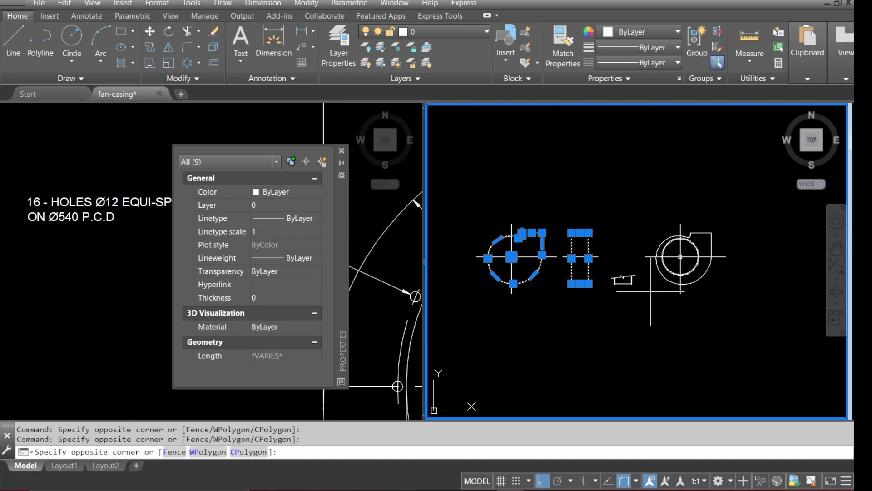
click(721, 230)
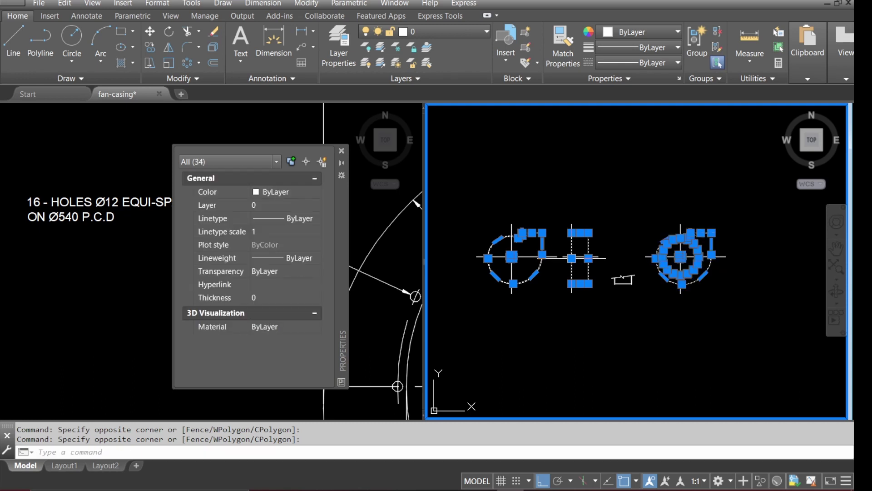
click(280, 208)
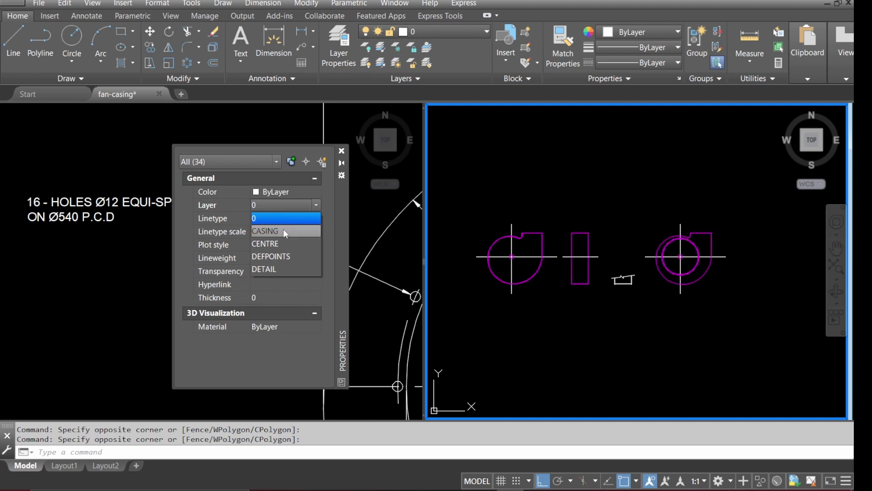
click(283, 231)
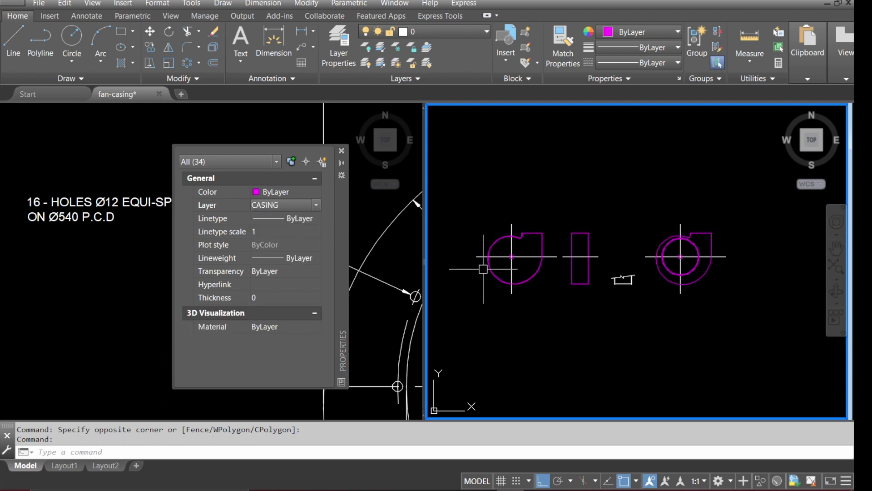
key(Escape)
Assign the centrelines of the front, side and copied front views and the bolt-hole pitch circle to the CENTRE layer.
scroll(477, 252, up, 2)
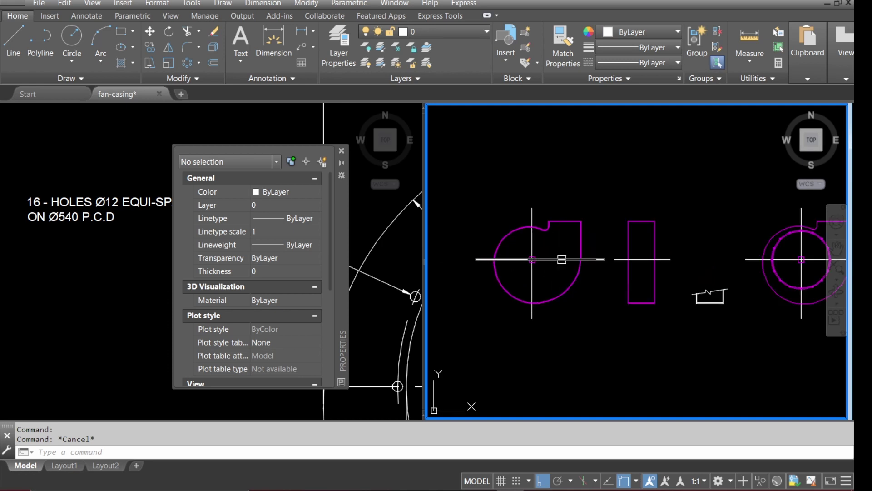
click(554, 261)
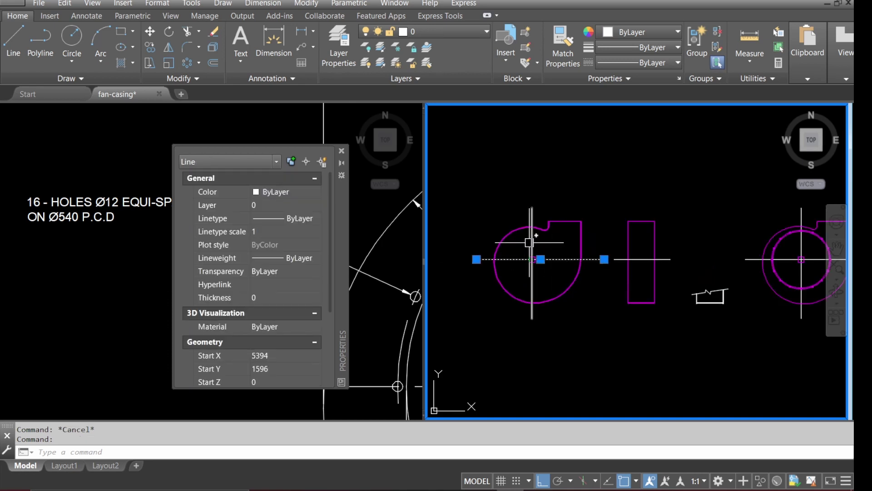
click(532, 273)
click(641, 259)
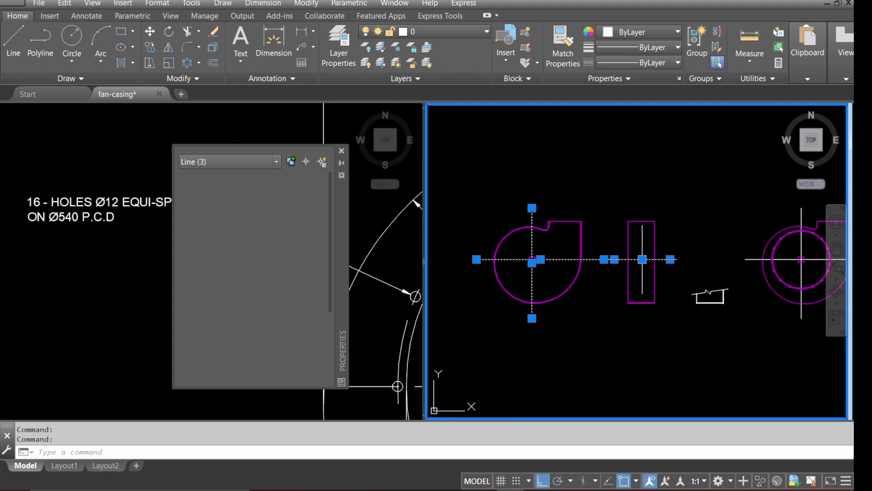
scroll(522, 273, down, 2)
scroll(711, 266, up, 4)
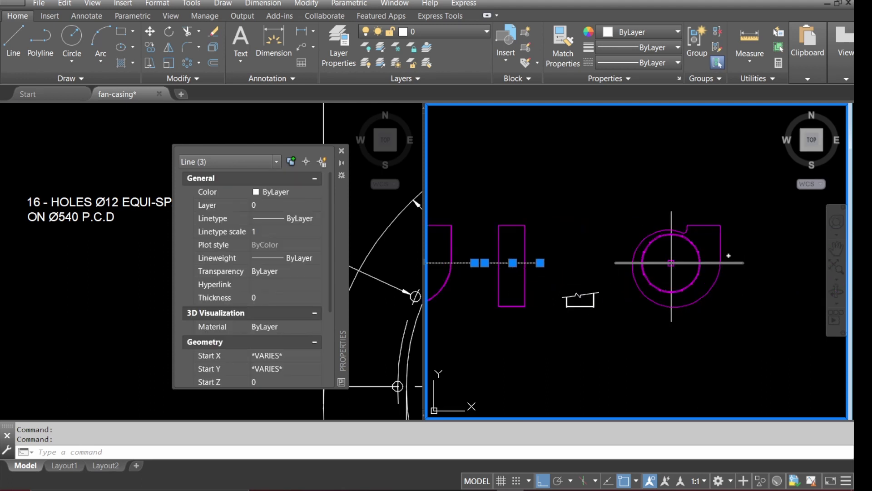
click(682, 260)
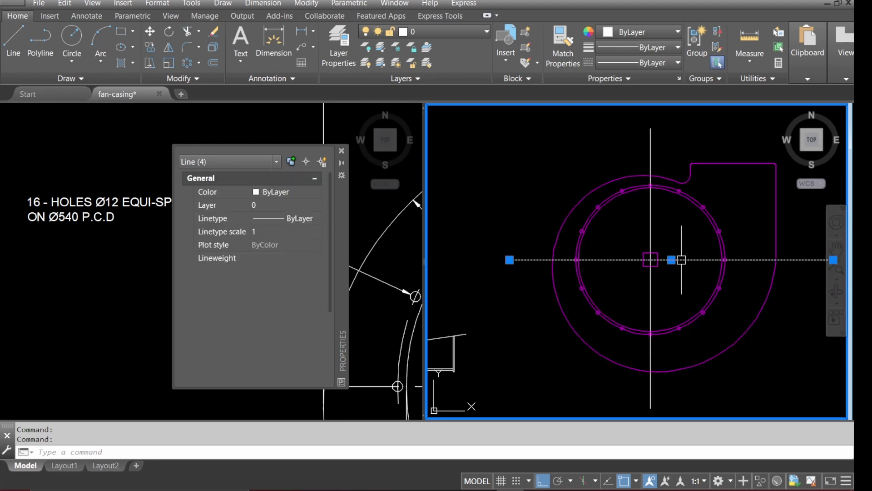
click(651, 229)
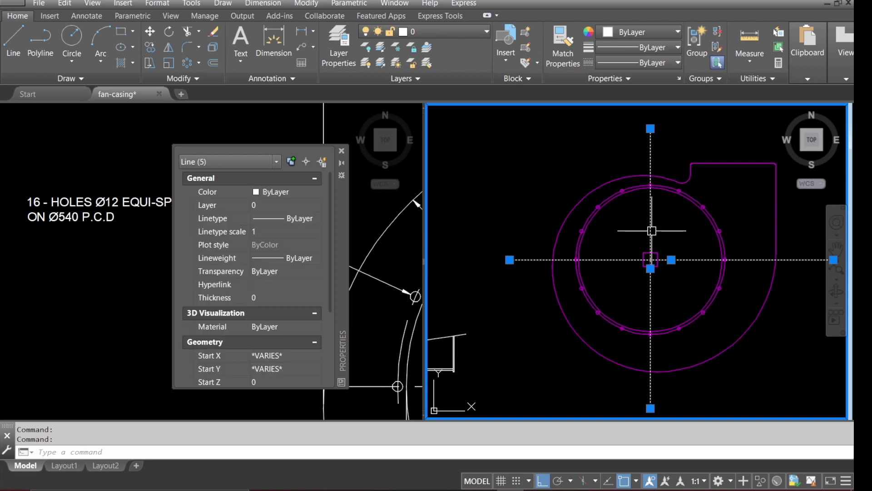
scroll(575, 307, up, 2)
scroll(582, 300, up, 4)
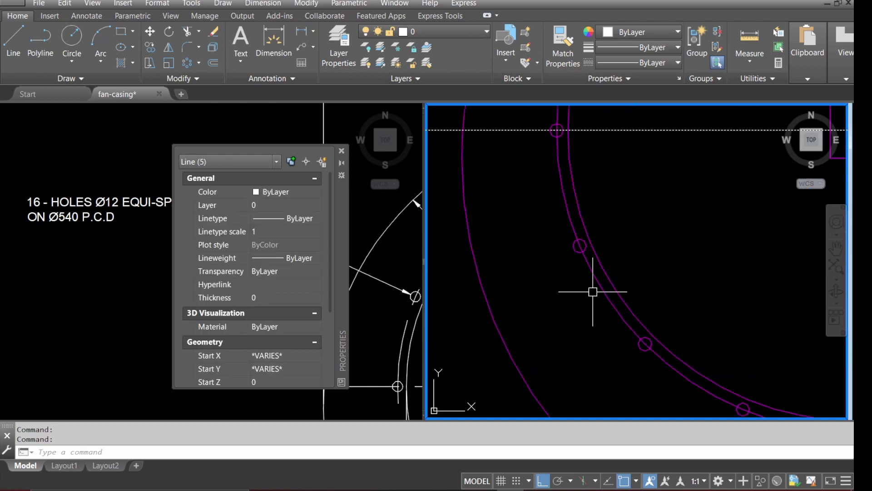
click(597, 288)
scroll(619, 288, down, 5)
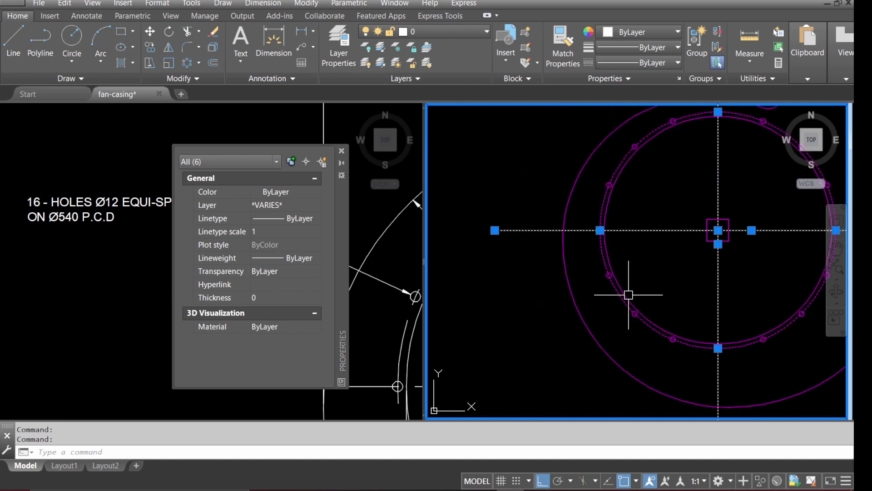
click(283, 206)
click(283, 206)
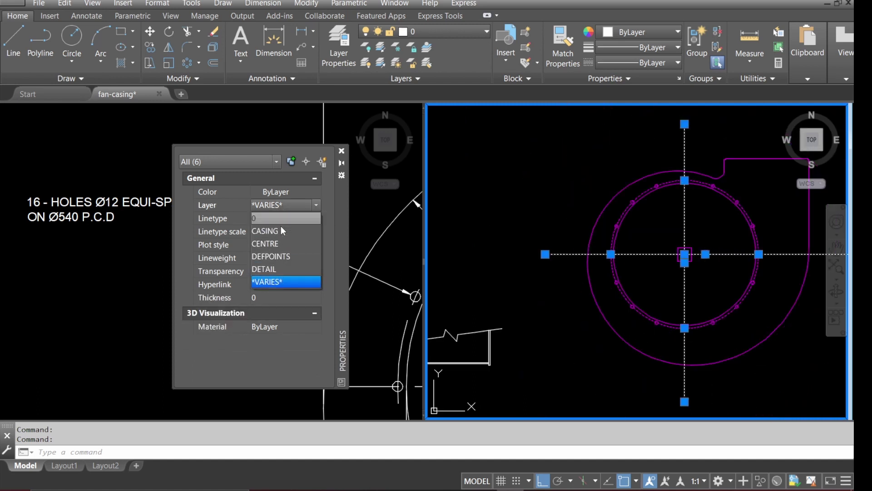
click(282, 242)
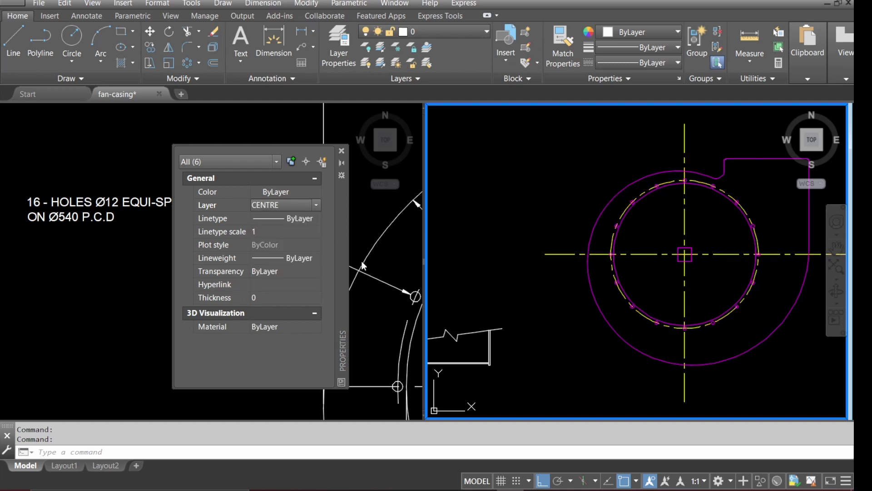
key(Escape)
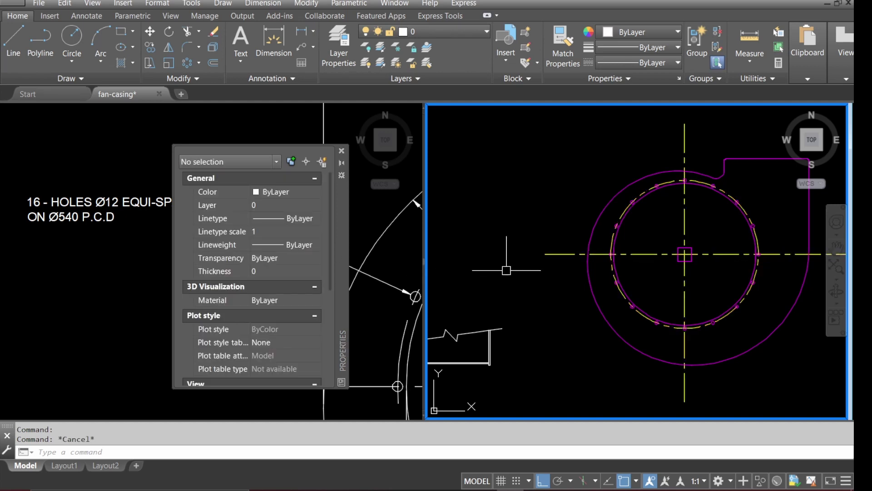
Assign all lines of the small section detail between the side view and the copied front view to the DETAIL layer.
scroll(586, 286, down, 5)
scroll(511, 312, up, 2)
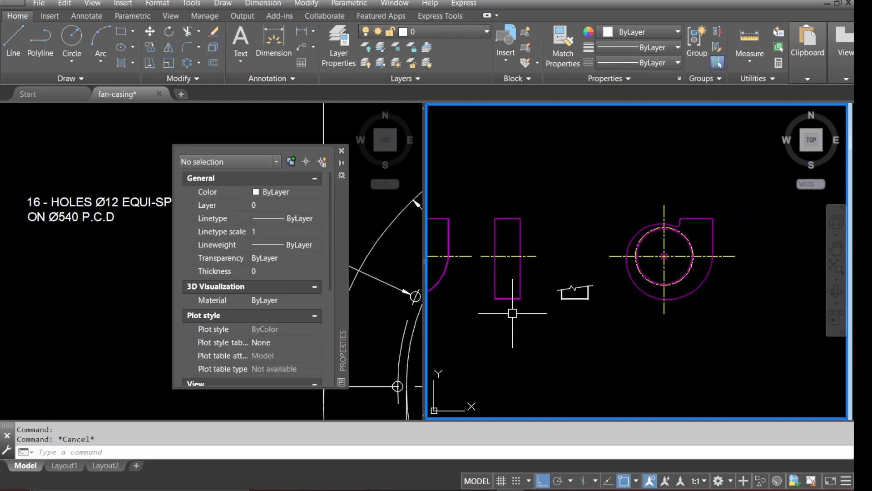
click(550, 305)
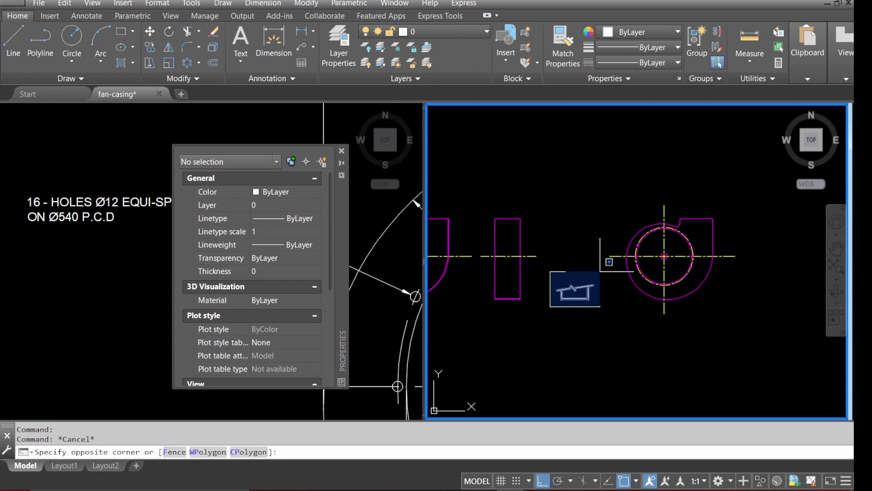
click(608, 259)
click(291, 209)
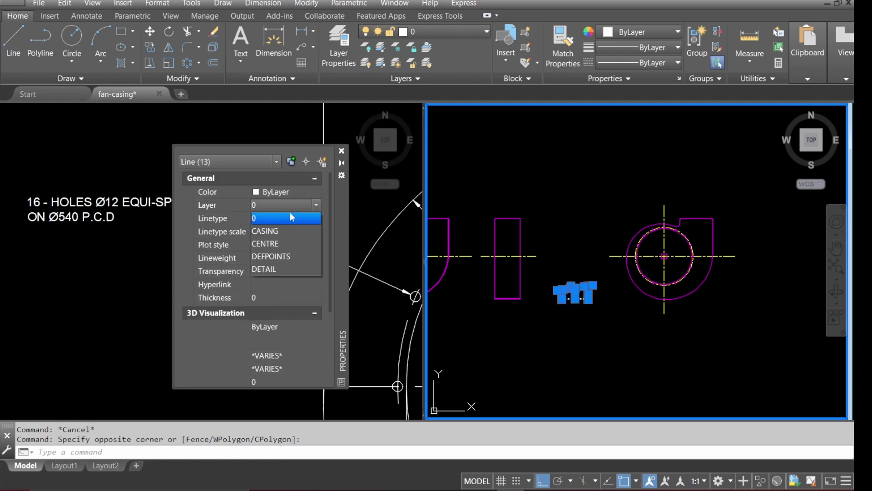
click(275, 269)
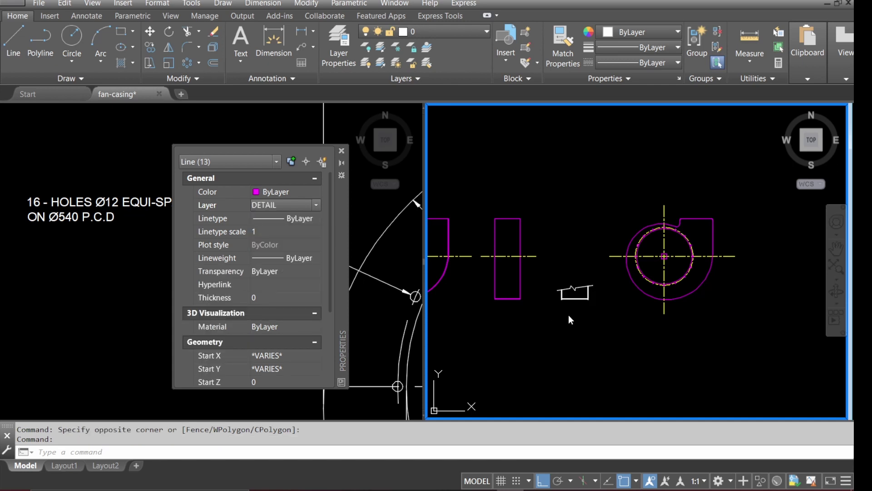
scroll(569, 315, down, 2)
scroll(555, 331, down, 2)
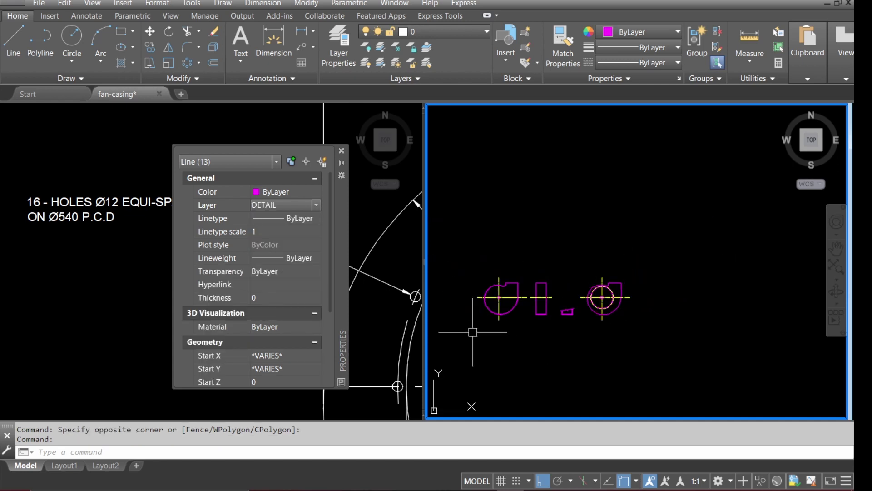
key(Escape)
Zoom to a window that encloses the front view, side view, section detail and copied front view.
text(z)
key(Return)
text(w)
key(Return)
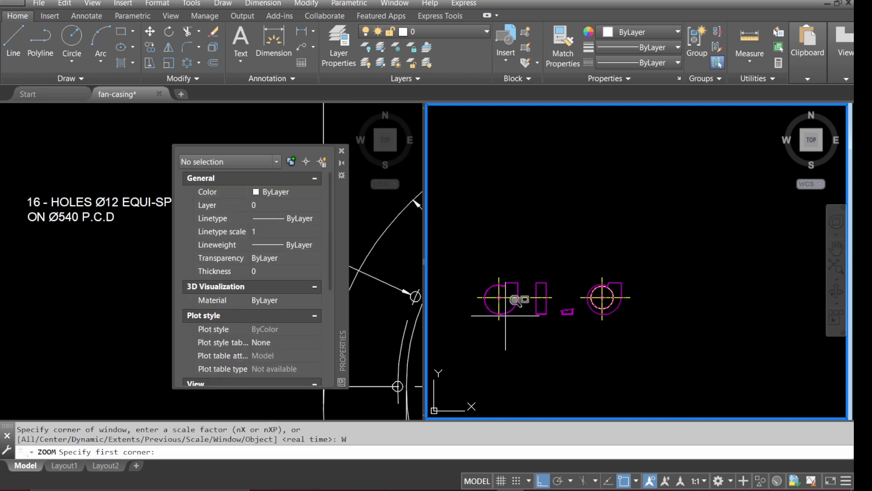
click(485, 317)
key(Escape)
key(Return)
click(476, 324)
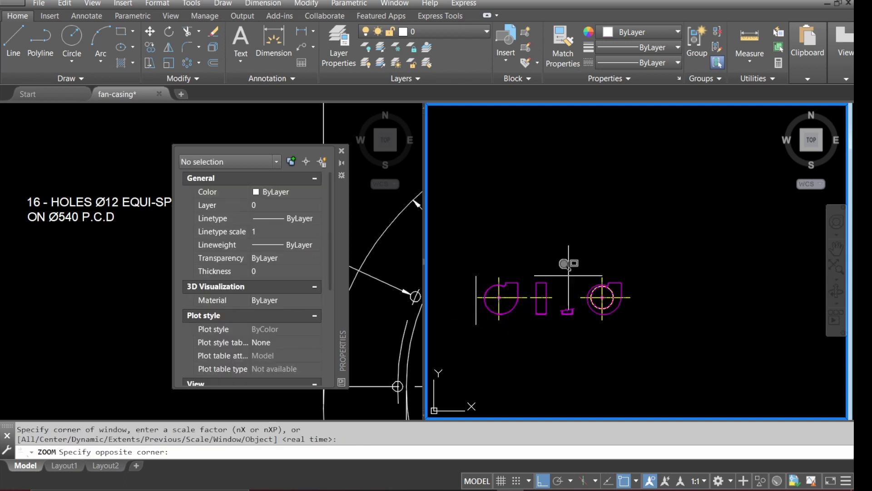
click(632, 263)
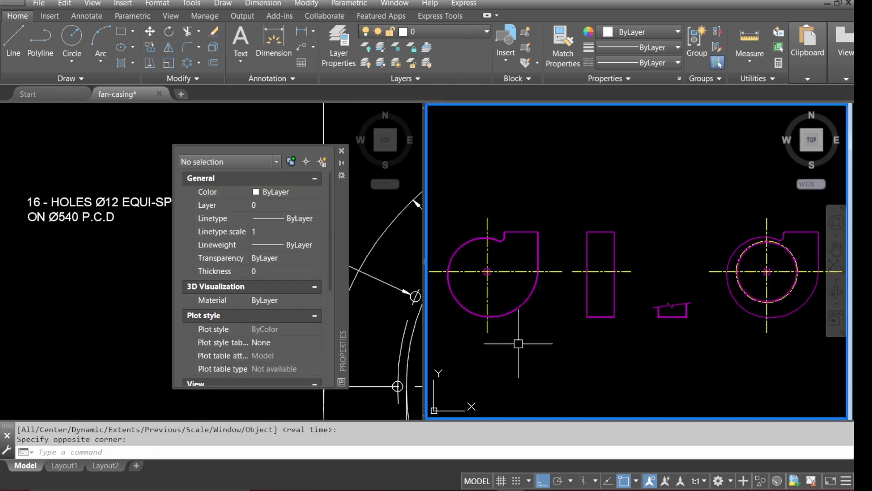